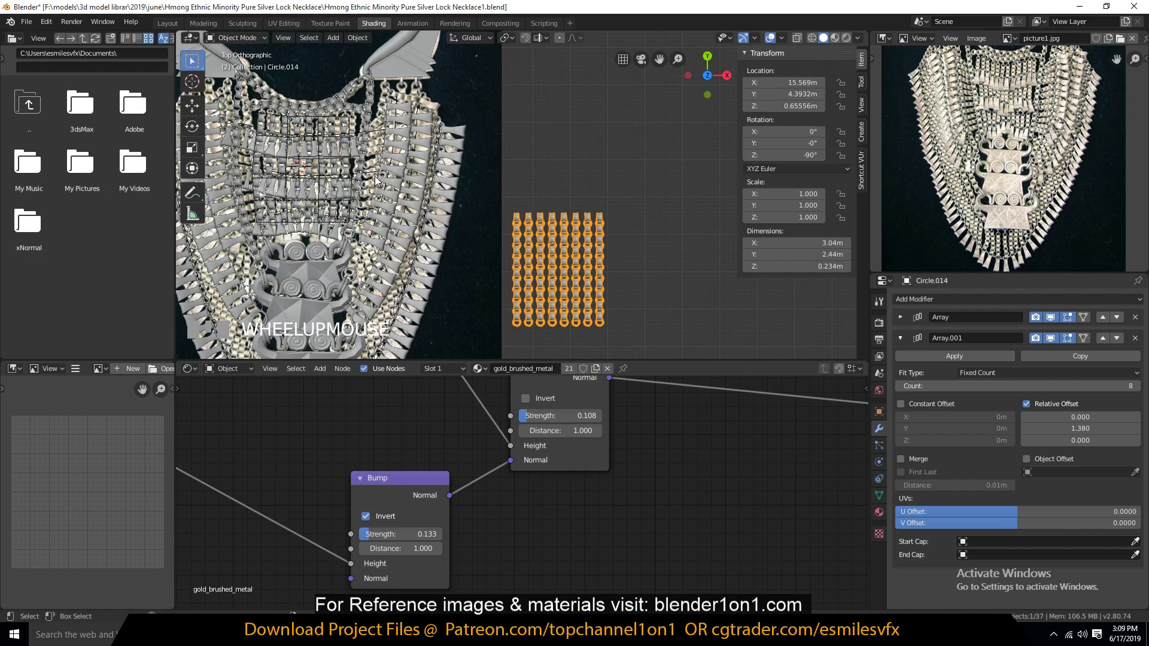
Step: Change the chain's first Array modifier to Fixed Count with a count of 5
scroll(429, 235, up, 3)
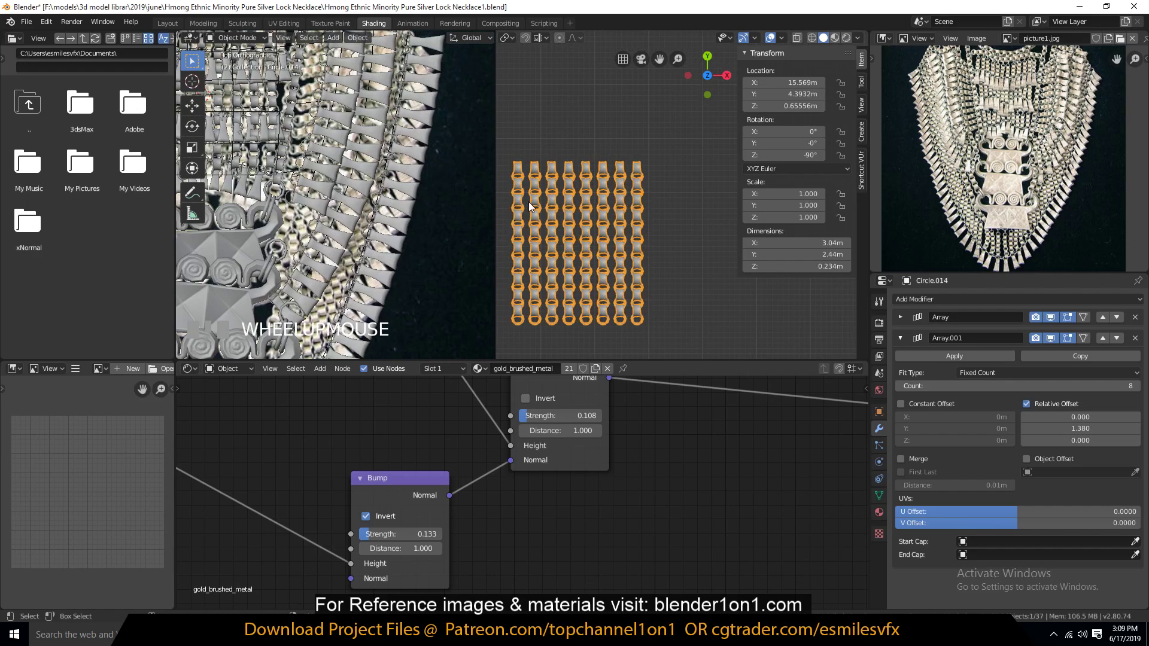
scroll(1071, 199, up, 1)
middle_drag(1071, 199, 1063, 167)
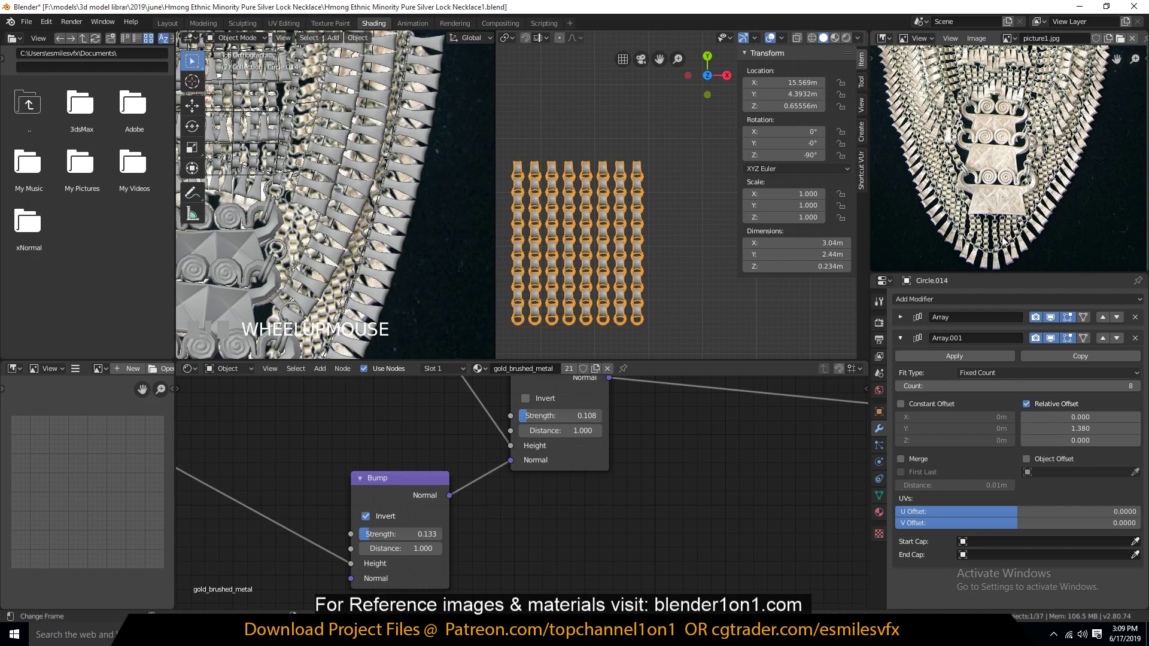
click(915, 317)
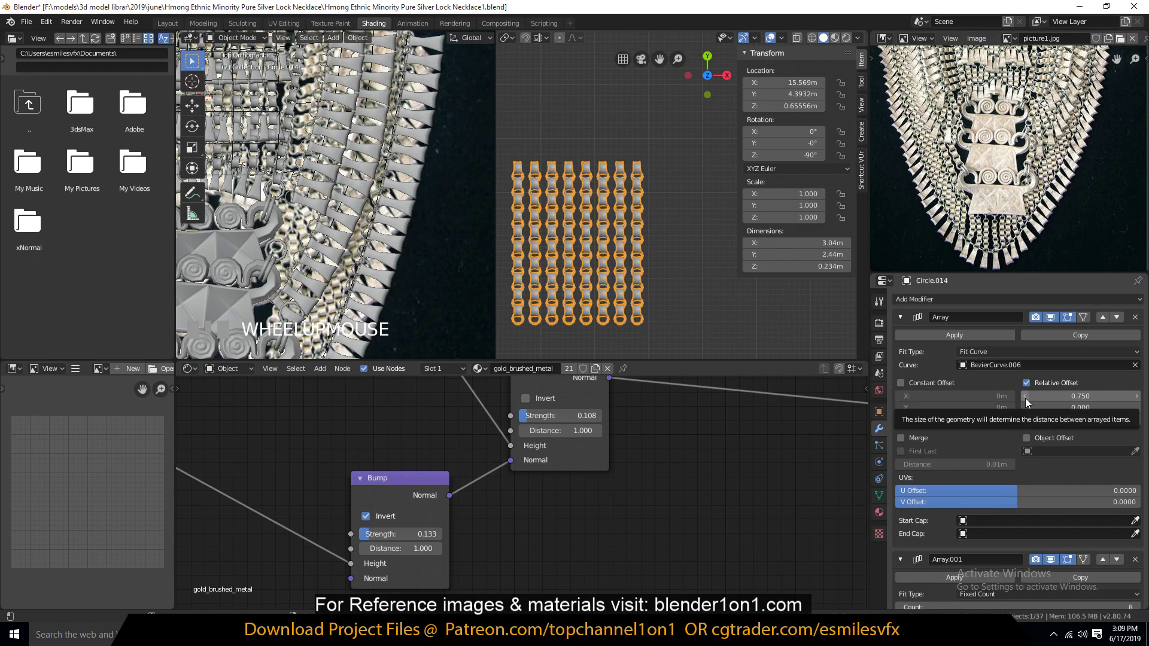
click(1011, 353)
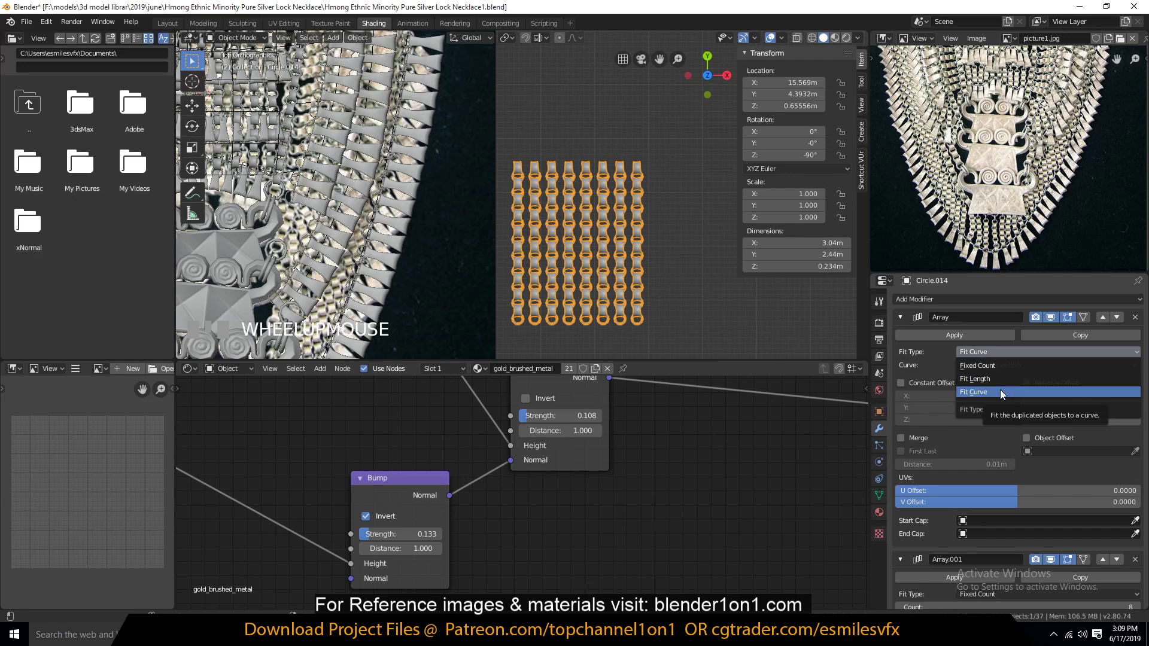
click(1001, 367)
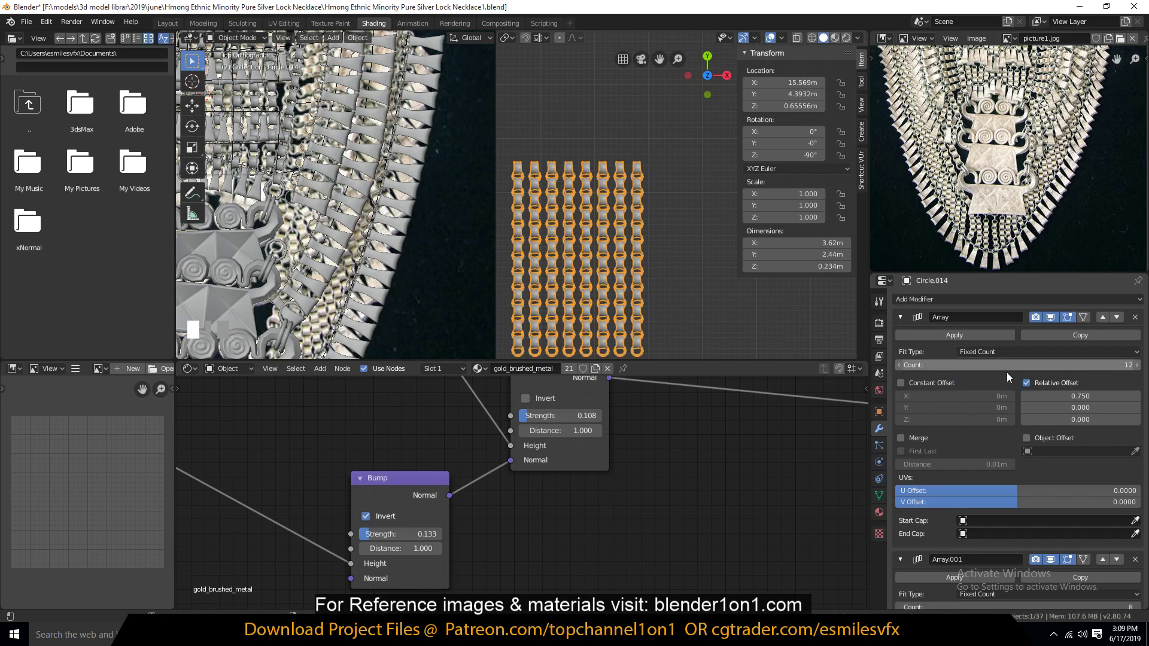
click(1071, 395)
click(1108, 366)
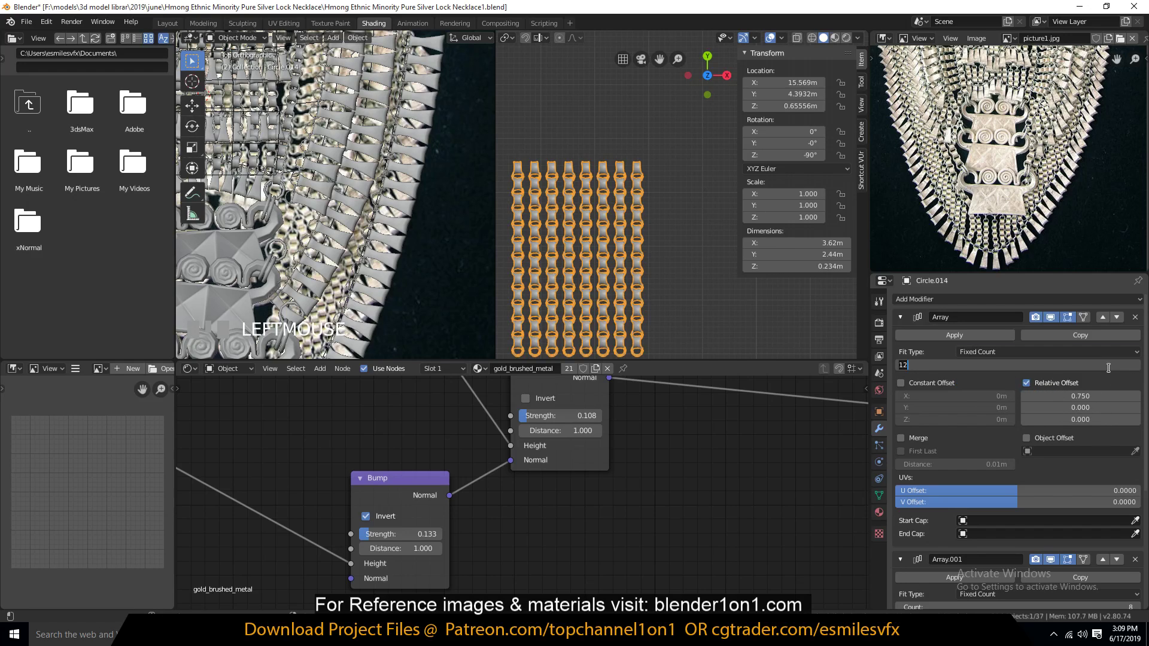
text(5)
click(987, 376)
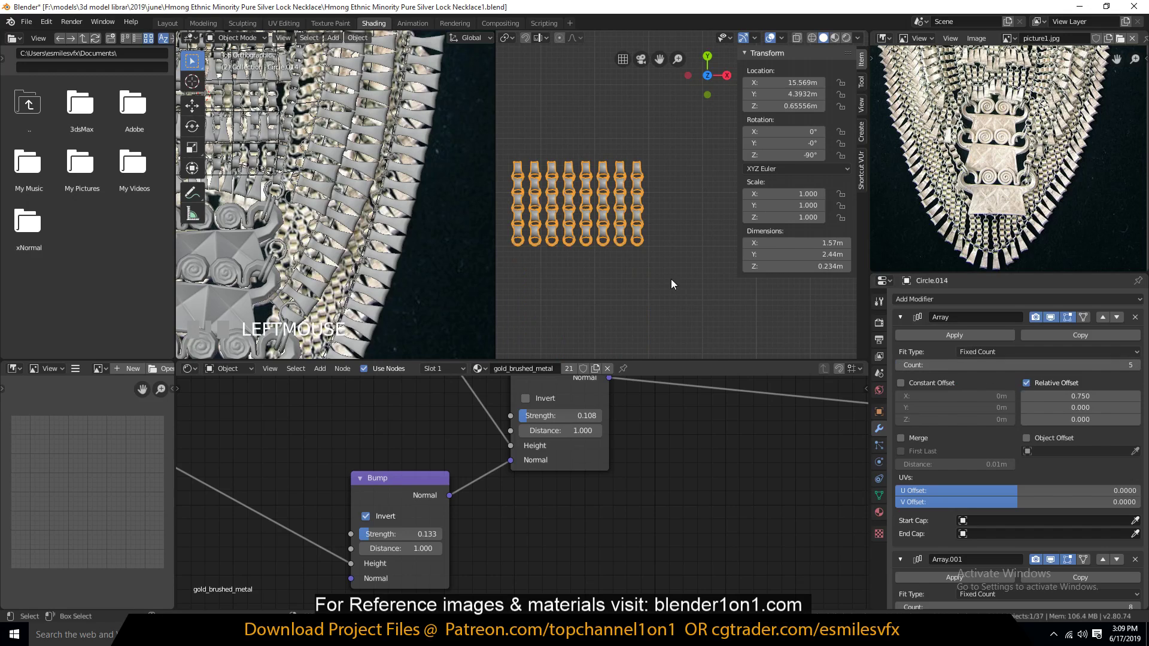
Step: Increase the count of the chain's second Array modifier, Array.001, to 16
click(900, 317)
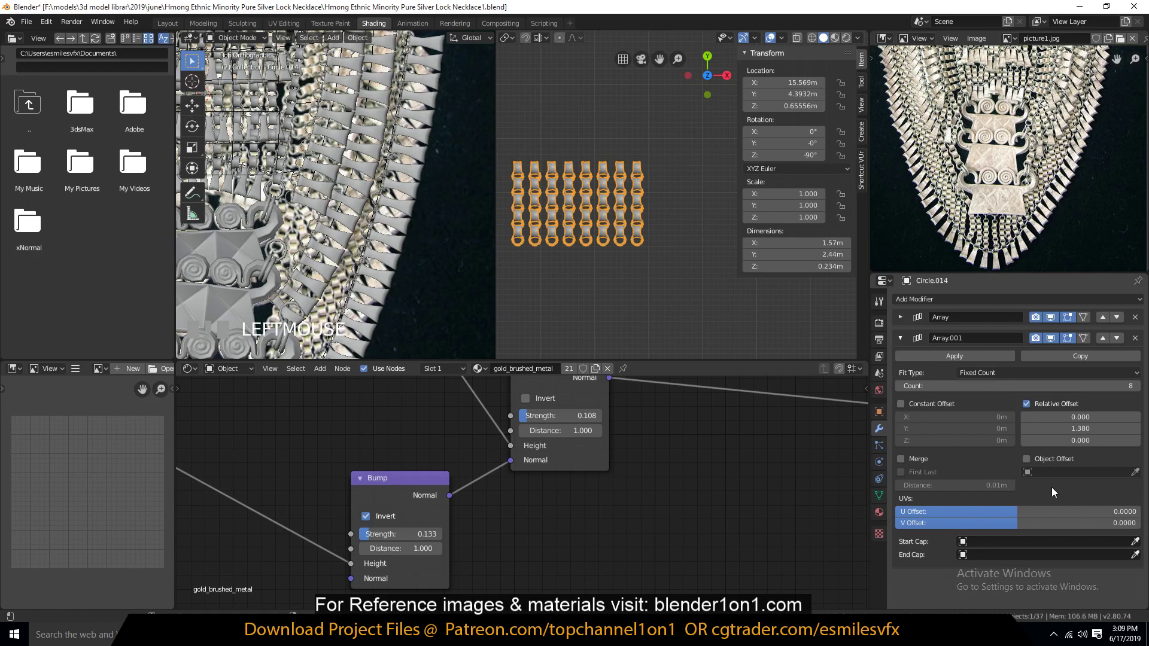
click(1138, 386)
click(1139, 386)
click(1138, 386)
click(1139, 386)
click(1138, 385)
click(1138, 386)
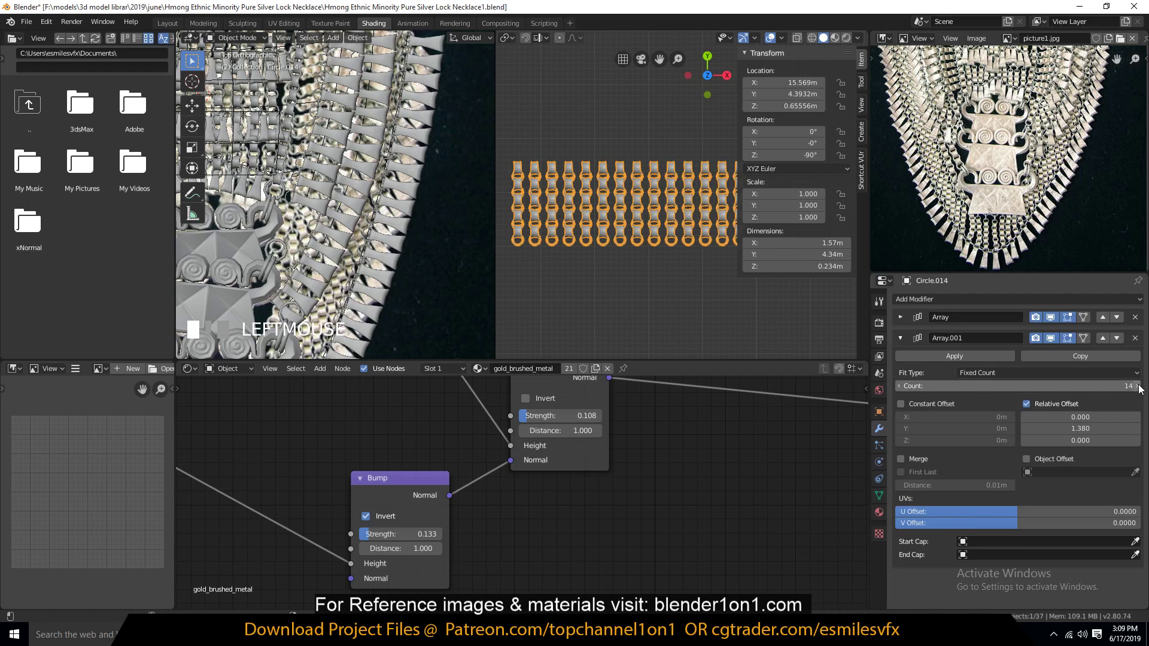
Step: Place the 3D cursor in the middle of the chain grid and add a plane mesh there
scroll(472, 118, down, 3)
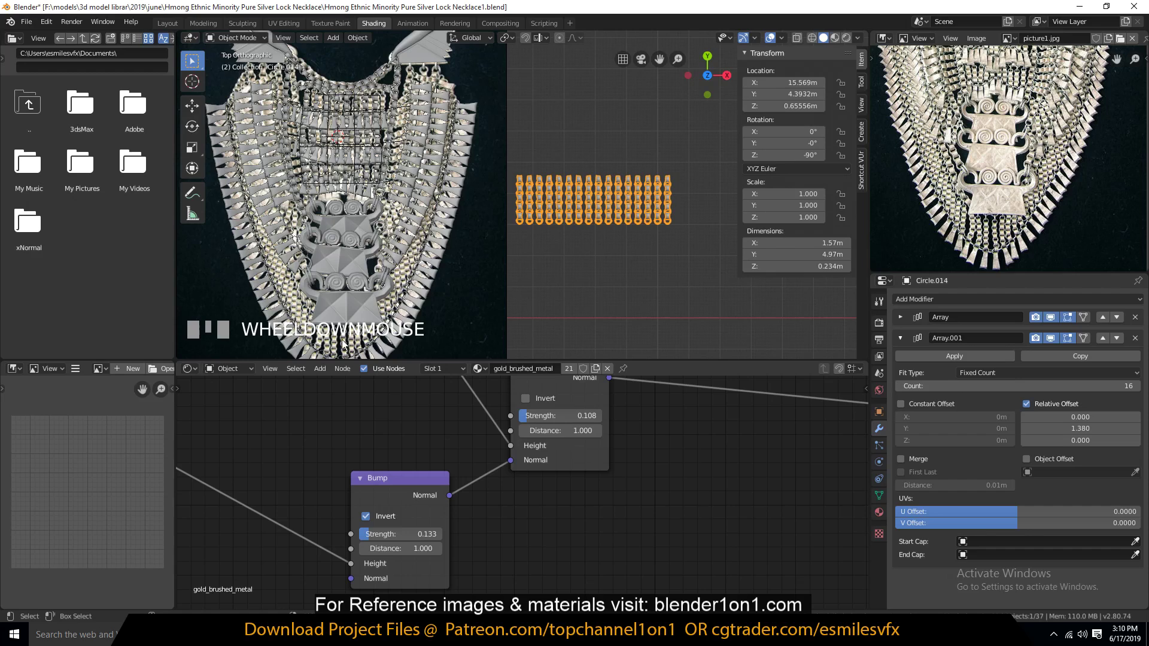
shift+middle_drag(554, 200, 484, 203)
click(548, 238)
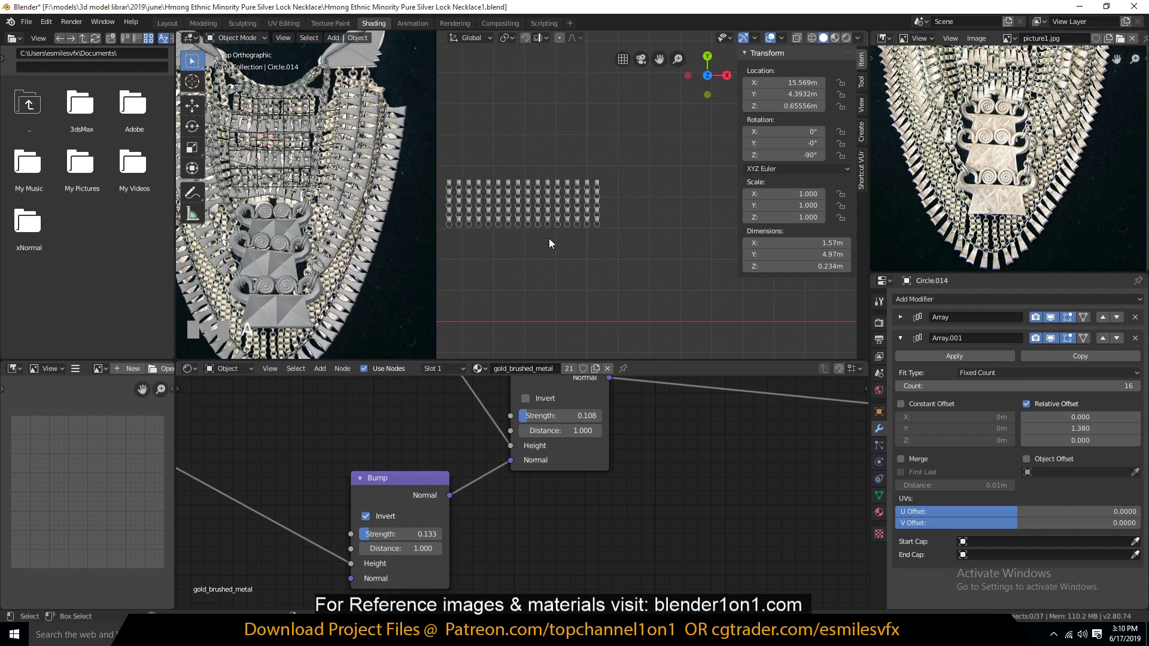
click(593, 216)
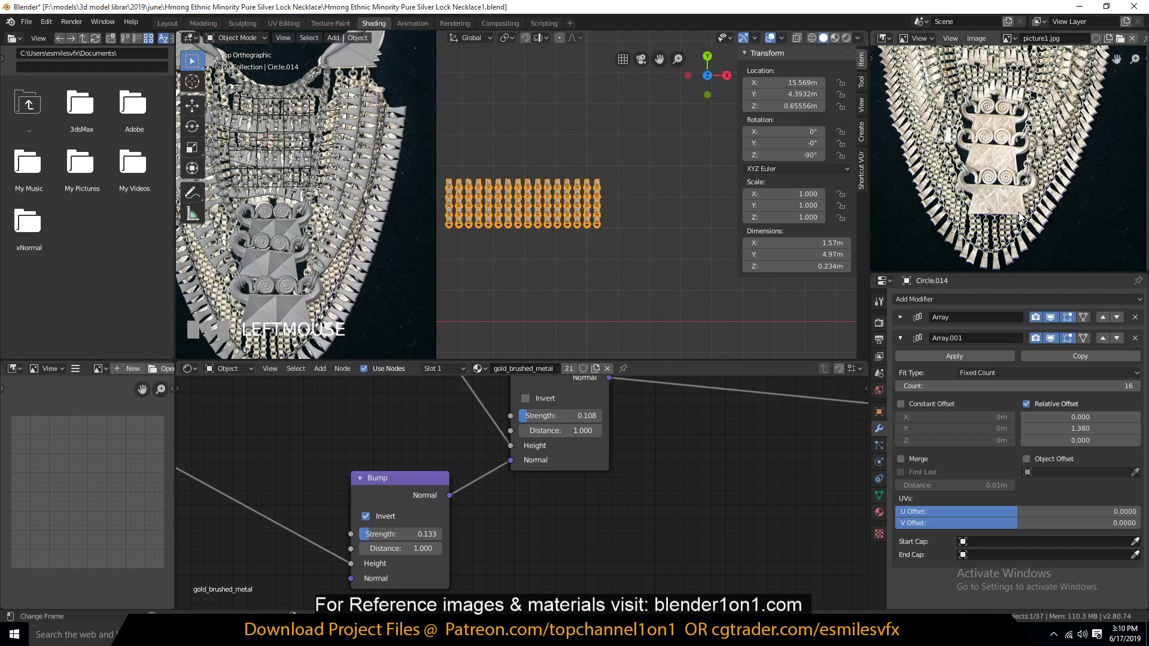
click(509, 207)
shift+right_click(516, 204)
key(shift+a)
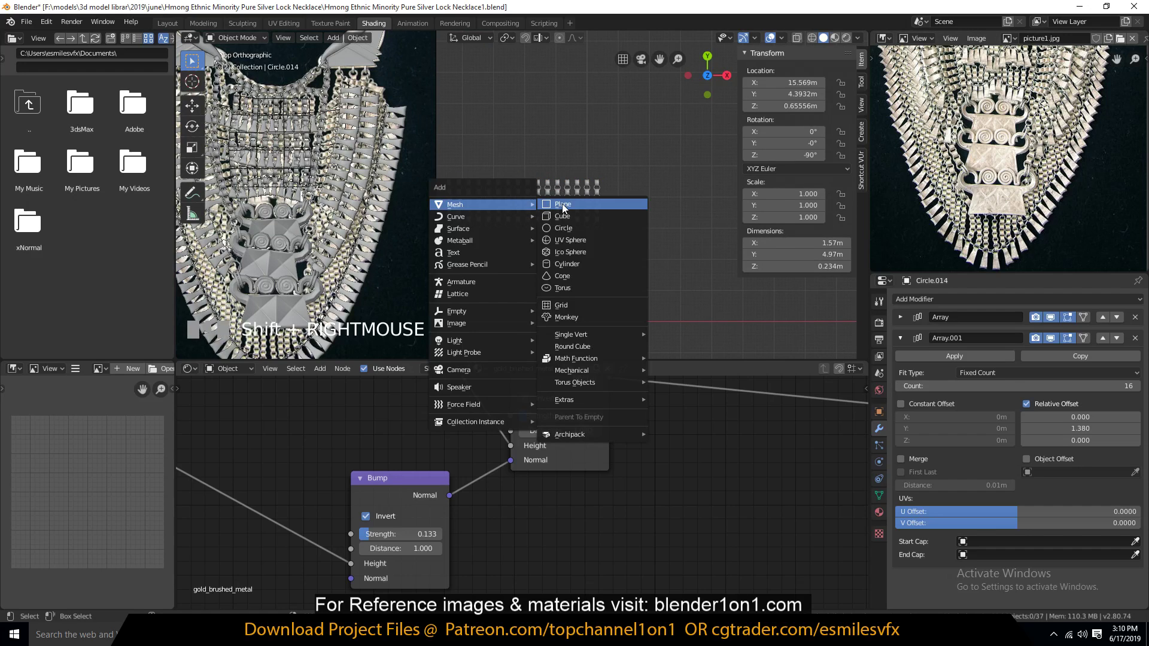
click(562, 204)
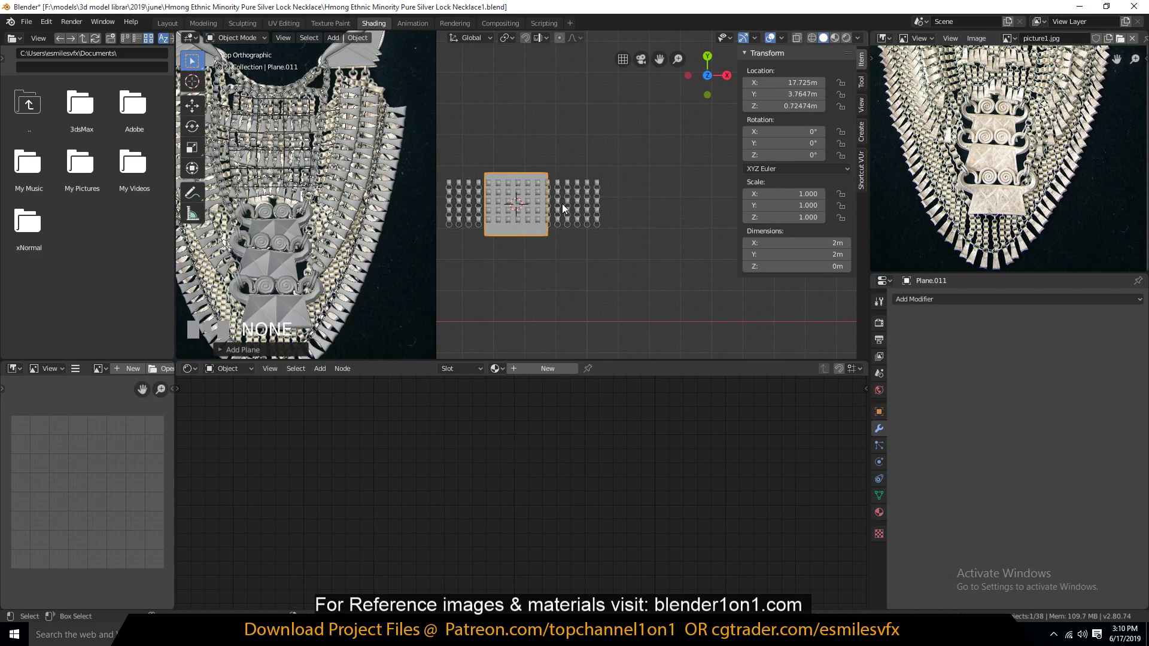
Step: Scale the plane to about 2.86 in X and 0.84 in Y, centring it so it covers the chain grid
key(s)
key(x)
click(649, 212)
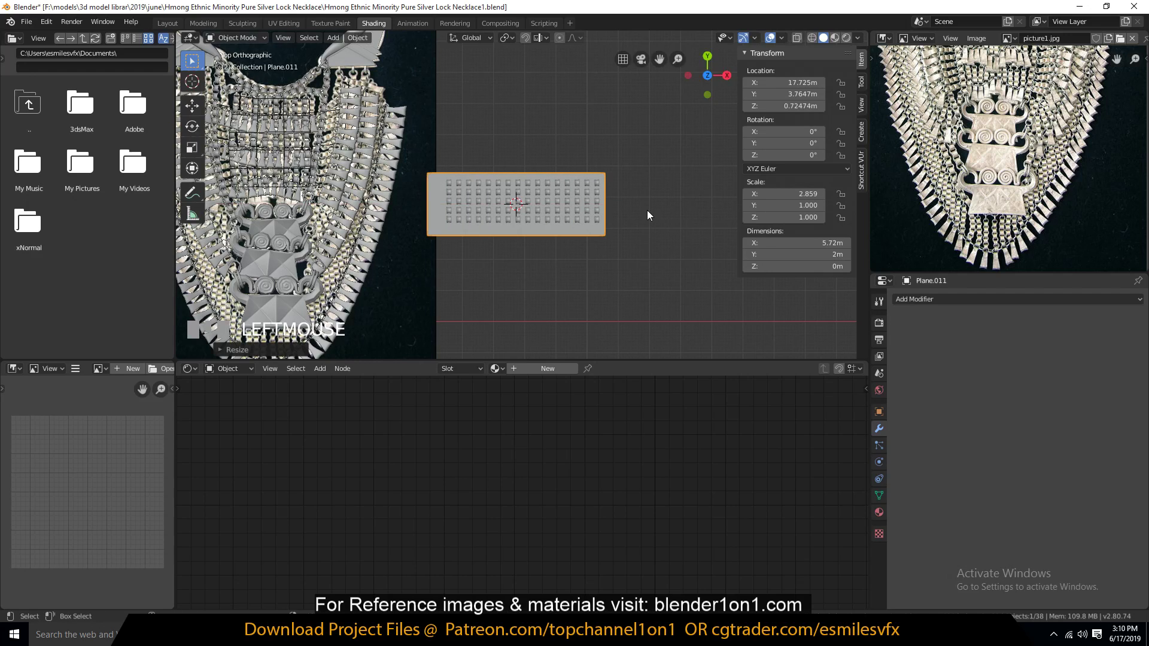
key(g)
click(656, 213)
key(s)
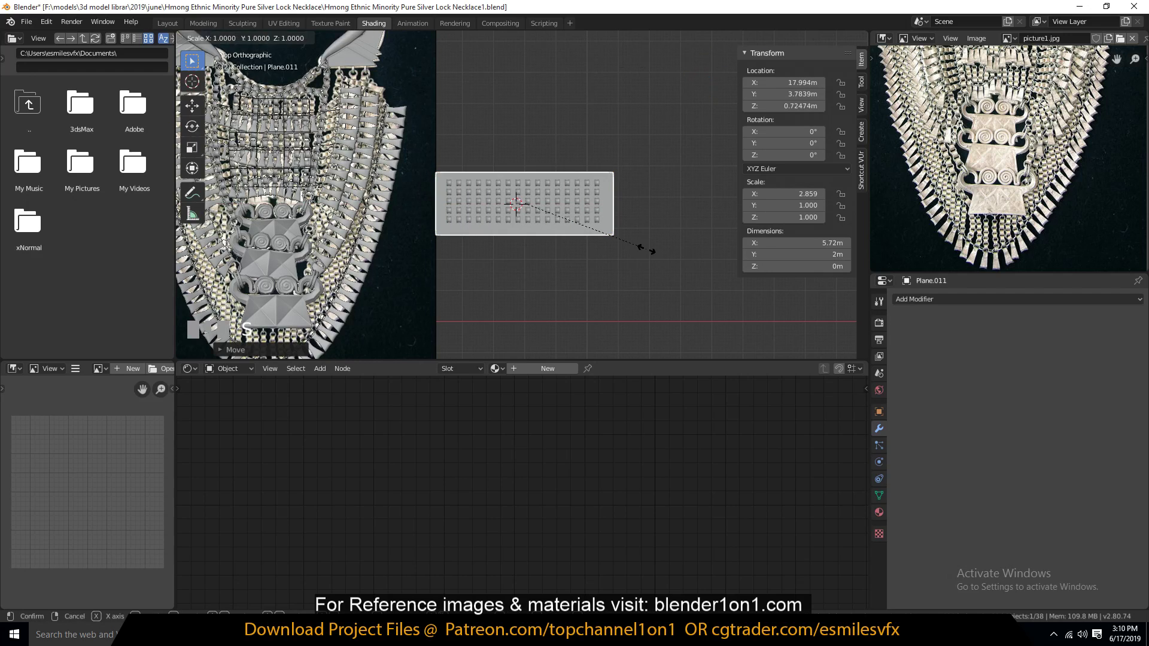
key(y)
click(634, 204)
scroll(633, 210, up, 2)
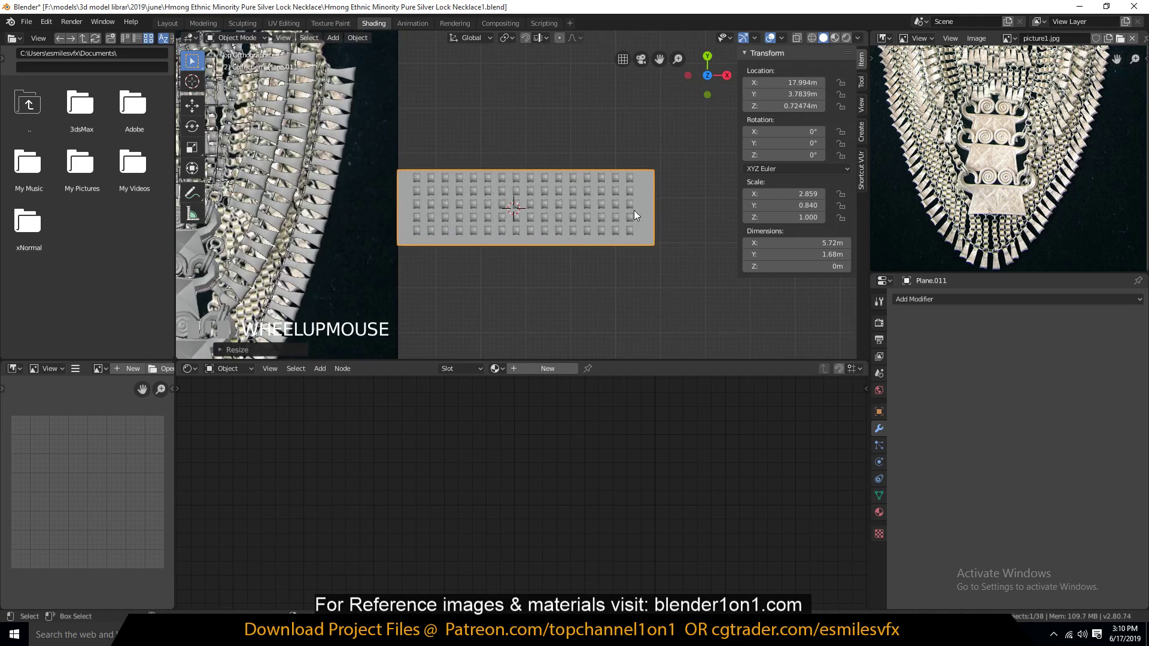
Step: Raise the plane along Z to about 0.767 m, just above the chains
key(grave)
middle_drag(633, 210, 572, 113)
key(g)
key(z)
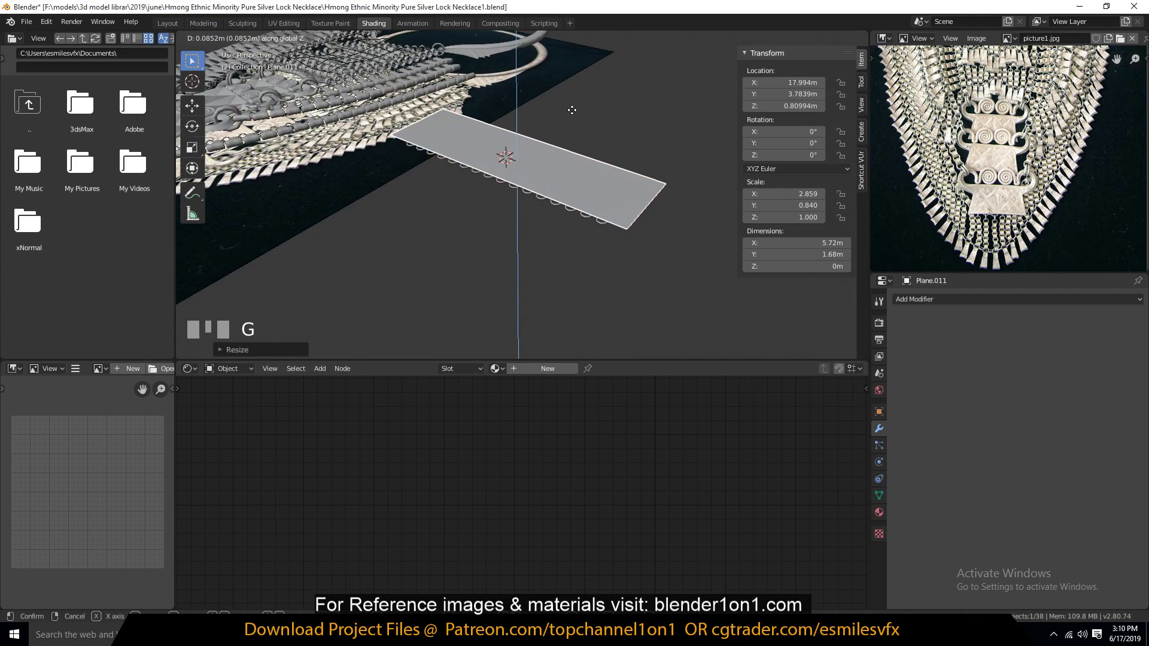
click(572, 111)
Step: Add 10 evenly spaced loop cuts across the plane's length in Edit Mode
key(Tab)
key(ctrl+r)
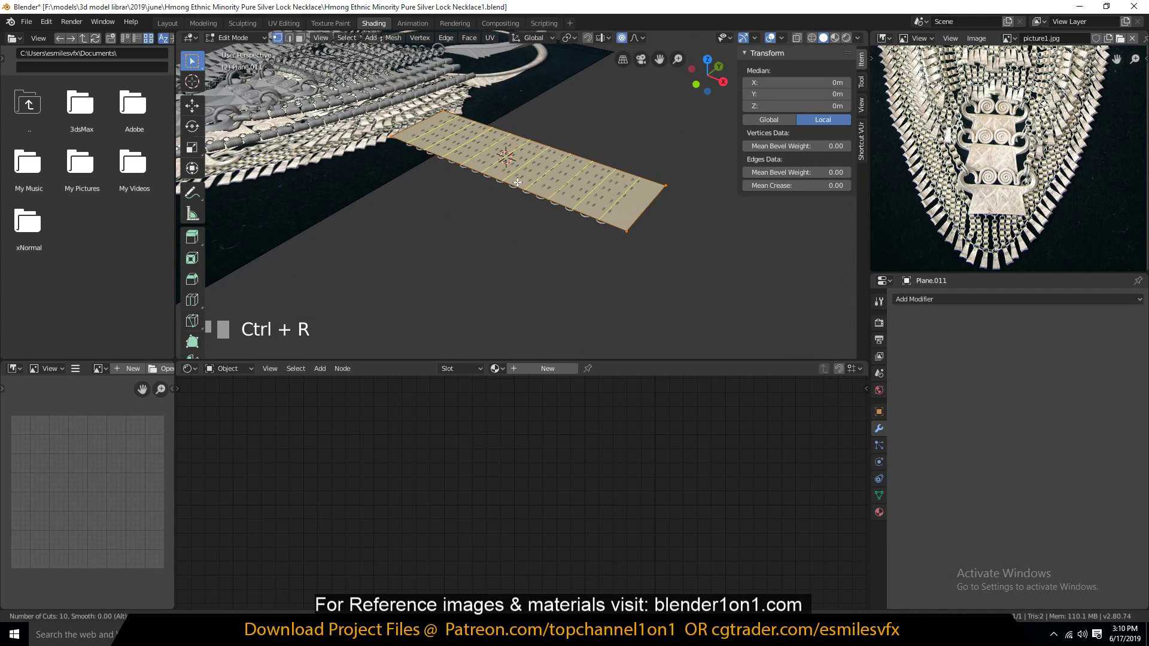
click(547, 196)
right_click(547, 196)
scroll(555, 199, down, 3)
key(KP_7)
scroll(557, 202, up, 4)
key(Tab)
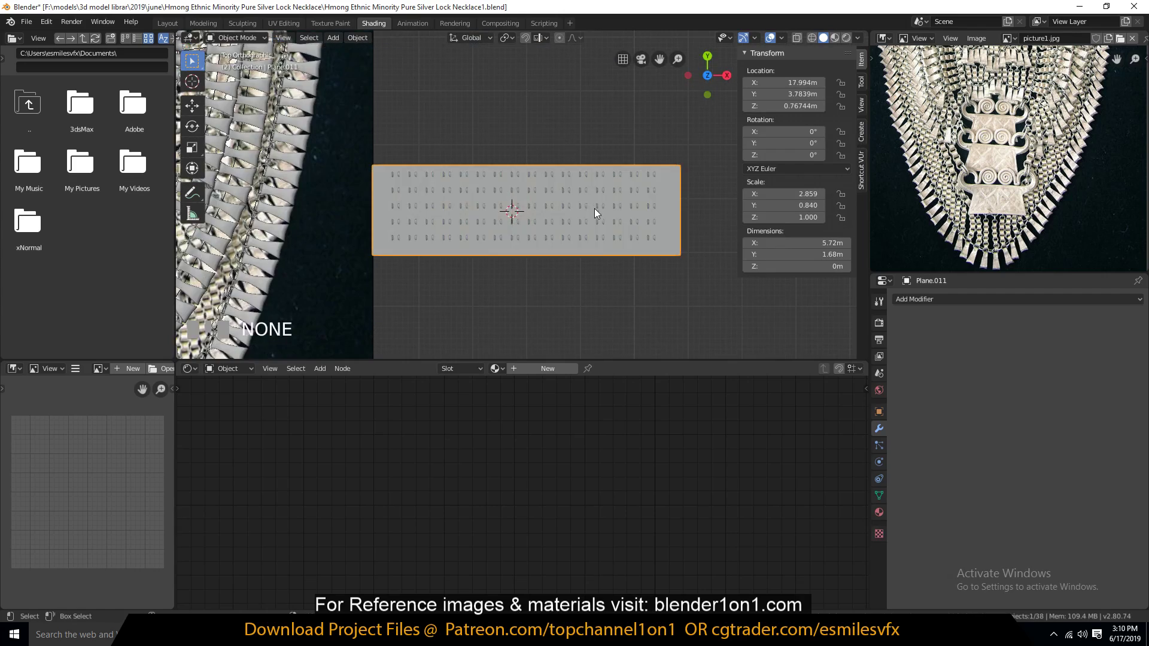
key(grave)
middle_drag(595, 208, 540, 169)
key(Tab)
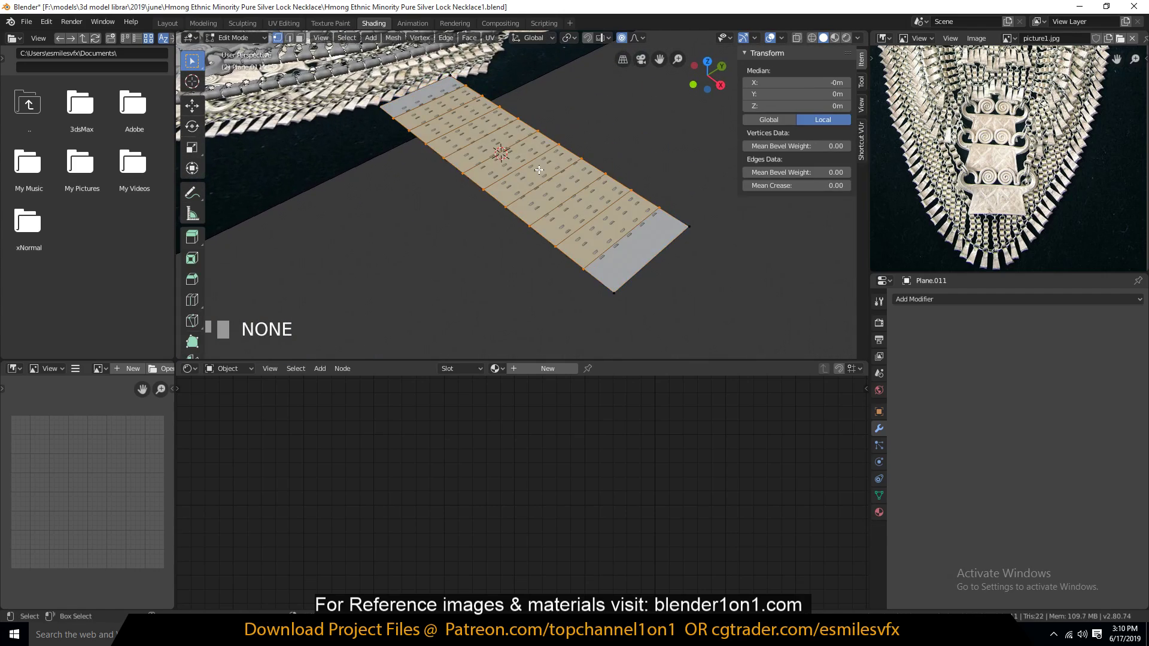
middle_drag(600, 222, 608, 212)
key(Tab)
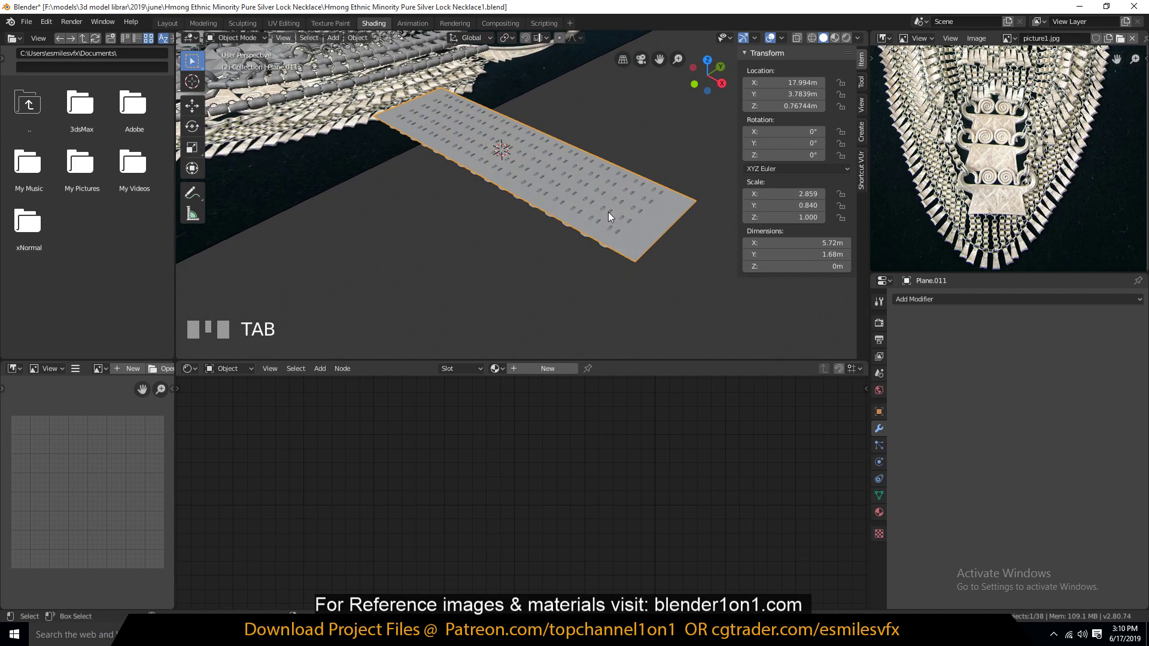
Step: Add a Surface Deform modifier to the chain grid, targeting the plane Plane.011, and bind it
middle_drag(590, 281, 588, 286)
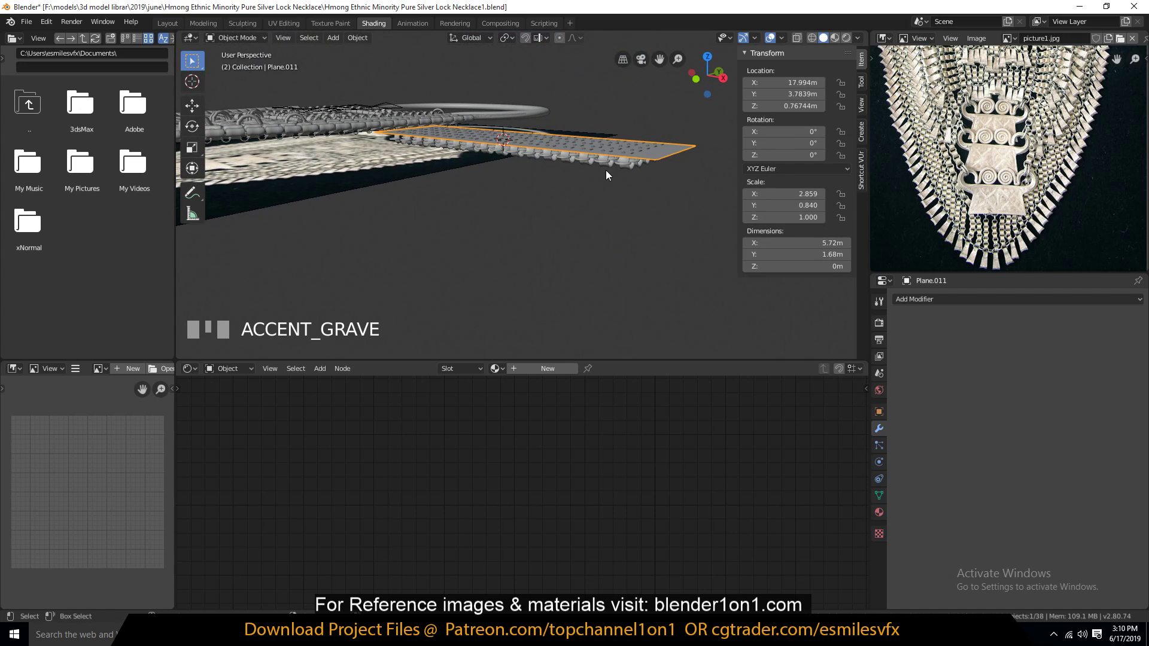
shift+click(605, 170)
click(629, 161)
click(907, 337)
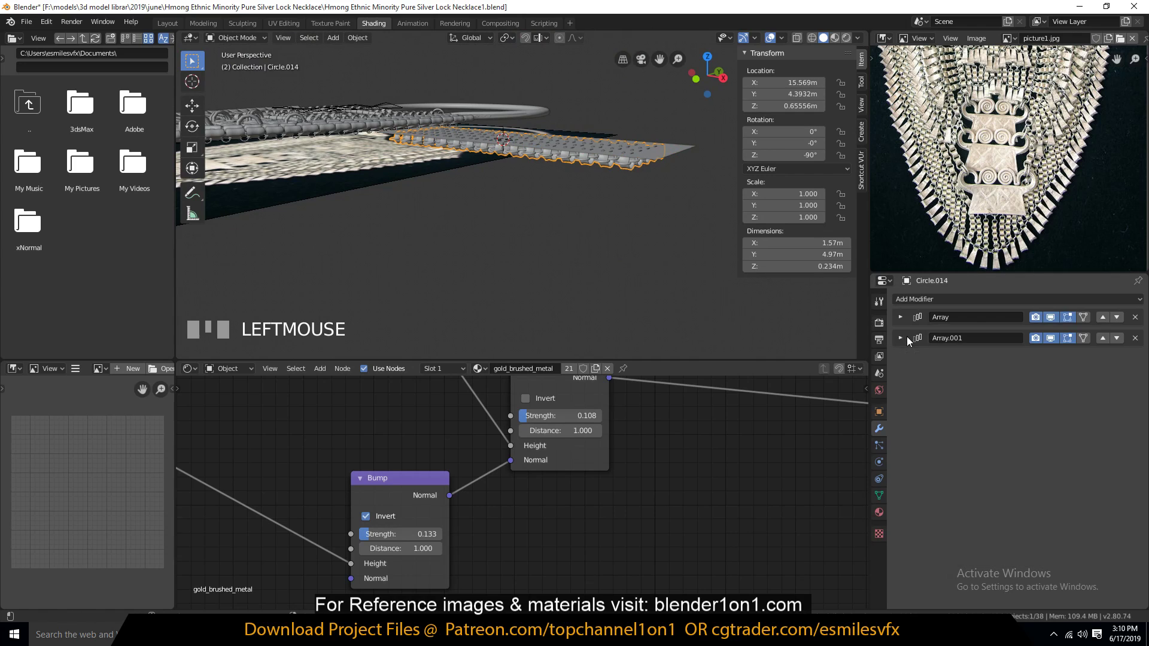
click(942, 299)
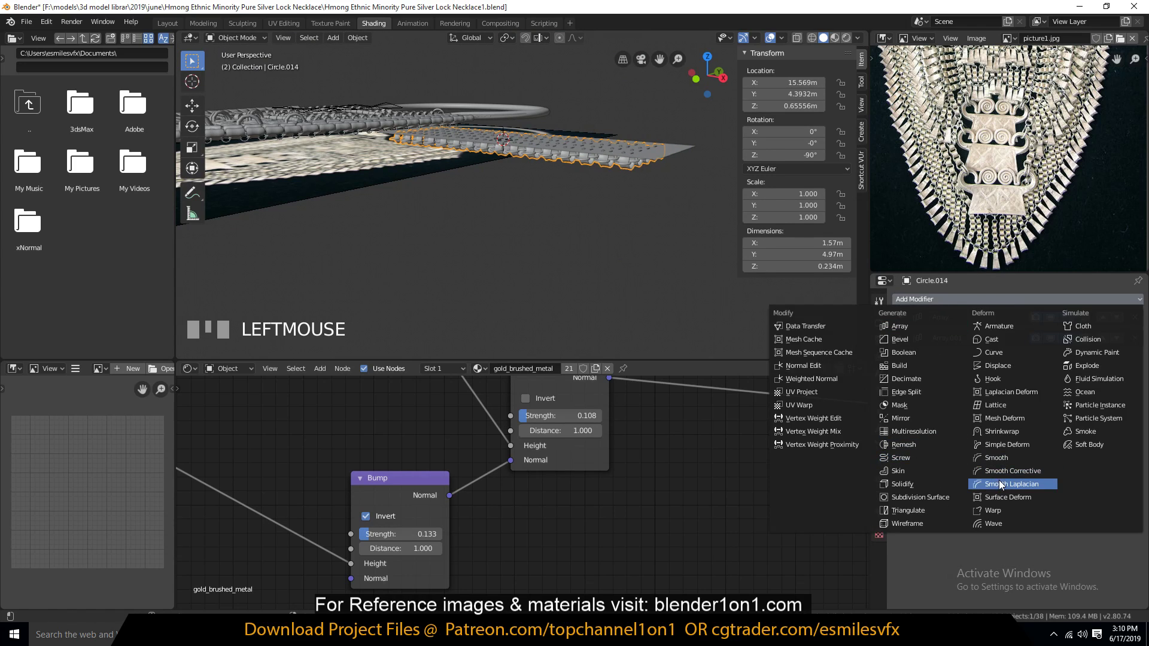
click(1008, 496)
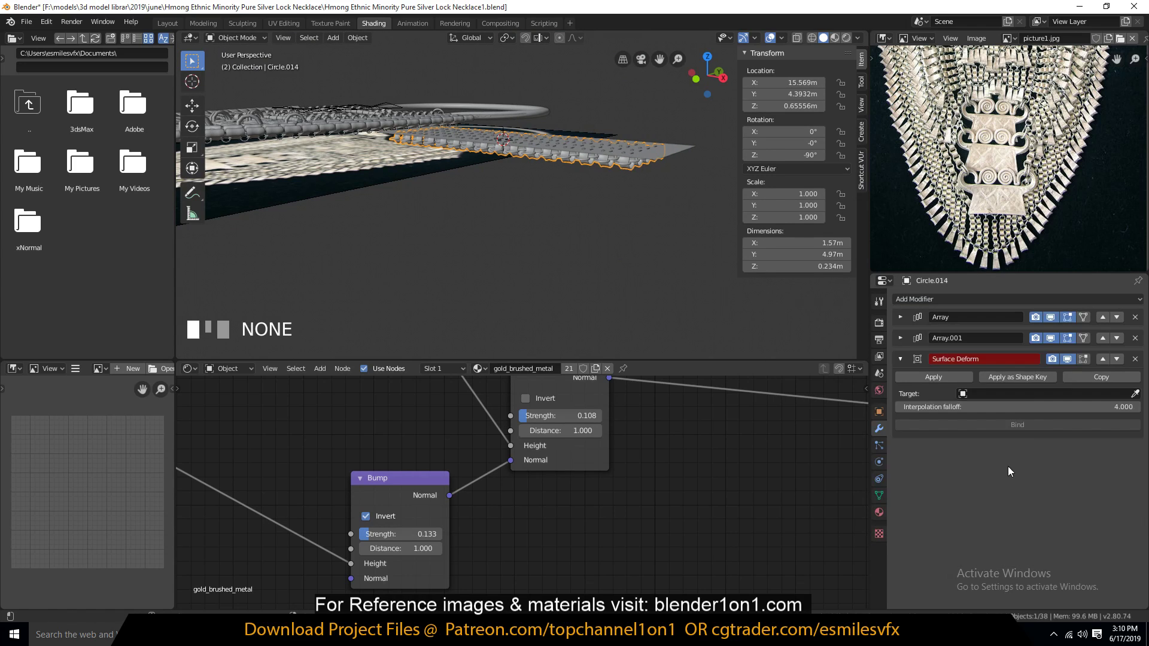
click(1134, 393)
click(670, 154)
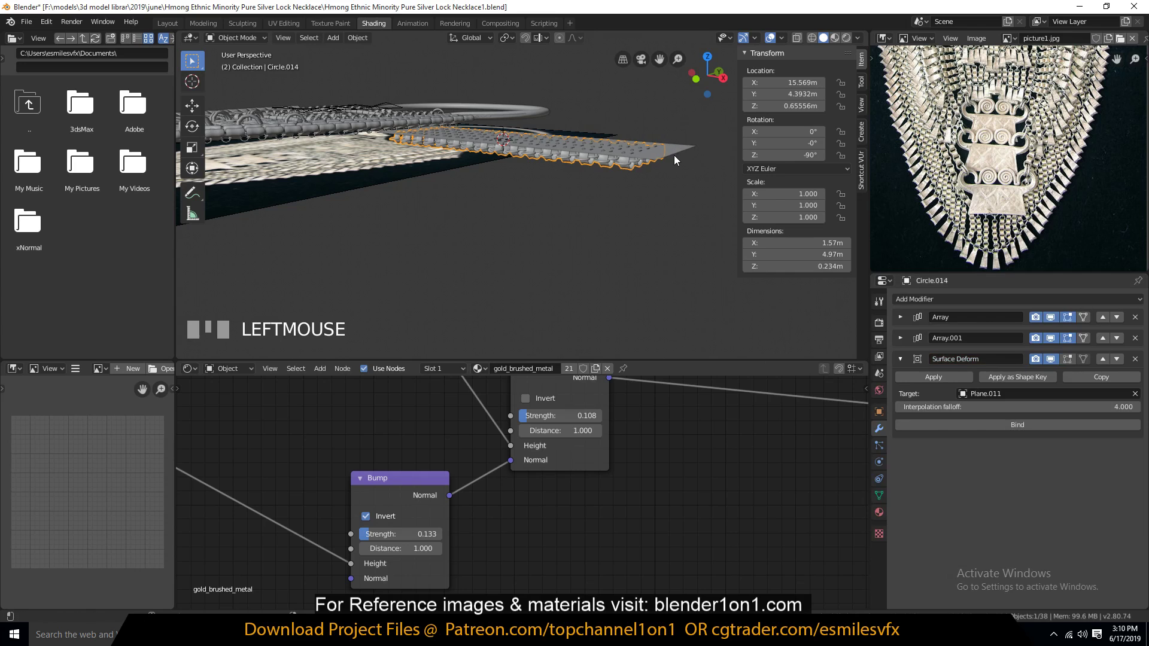
click(985, 425)
Step: Set the plane's viewport display to Wire so the chains beneath can be seen
middle_drag(629, 181, 659, 213)
click(688, 188)
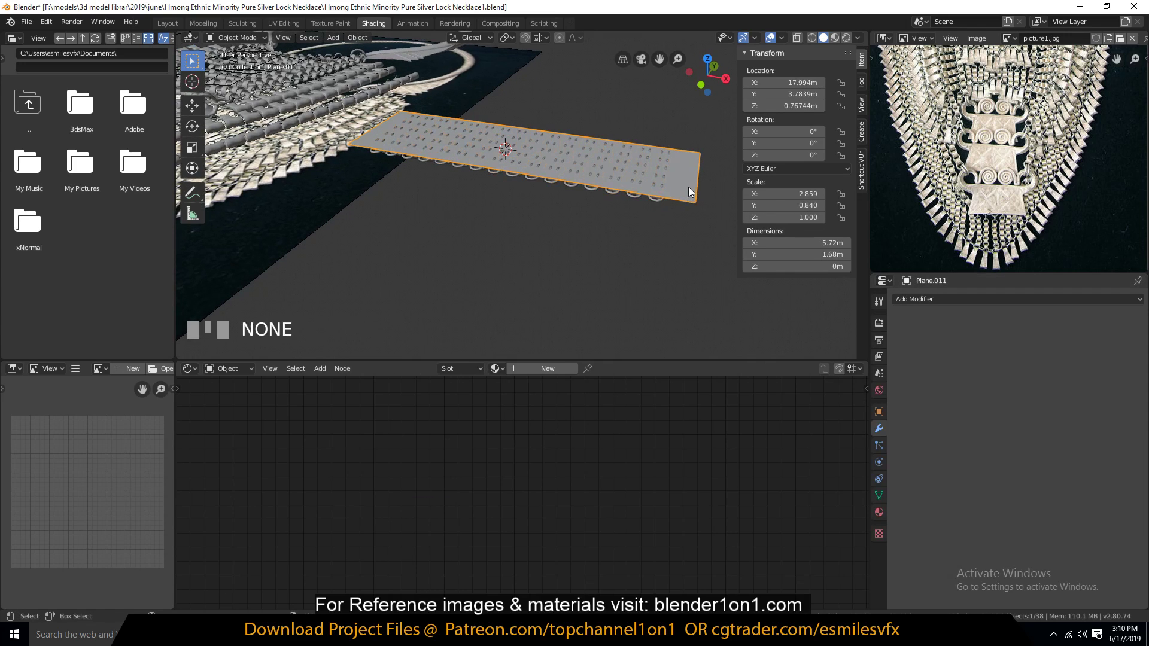
click(879, 496)
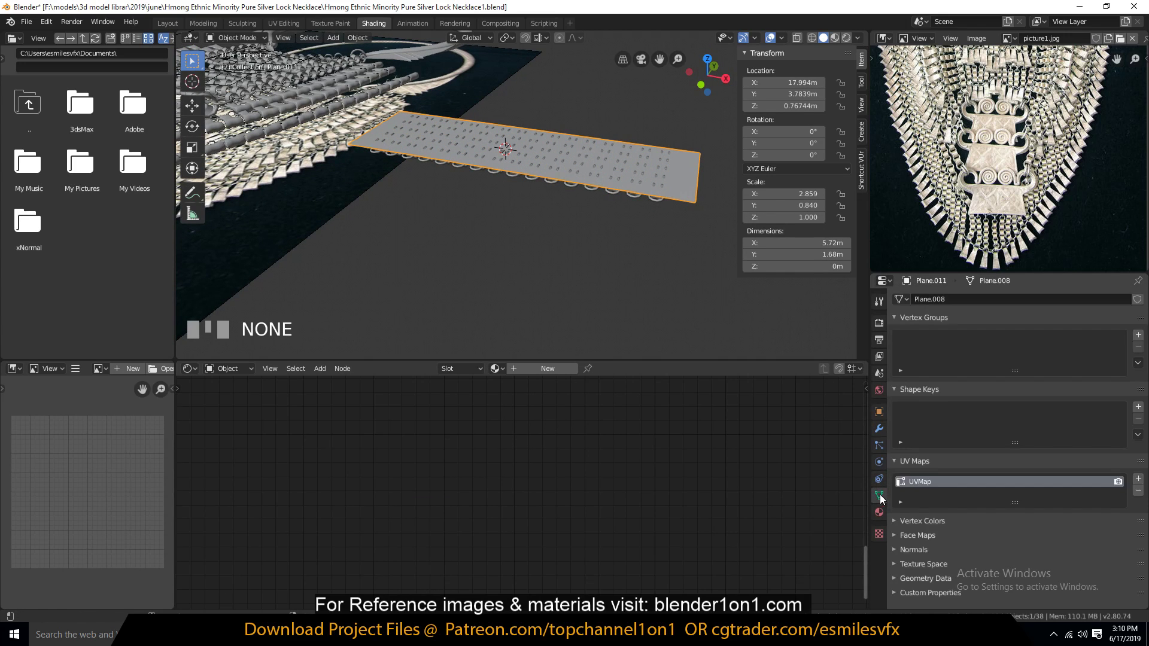
click(878, 411)
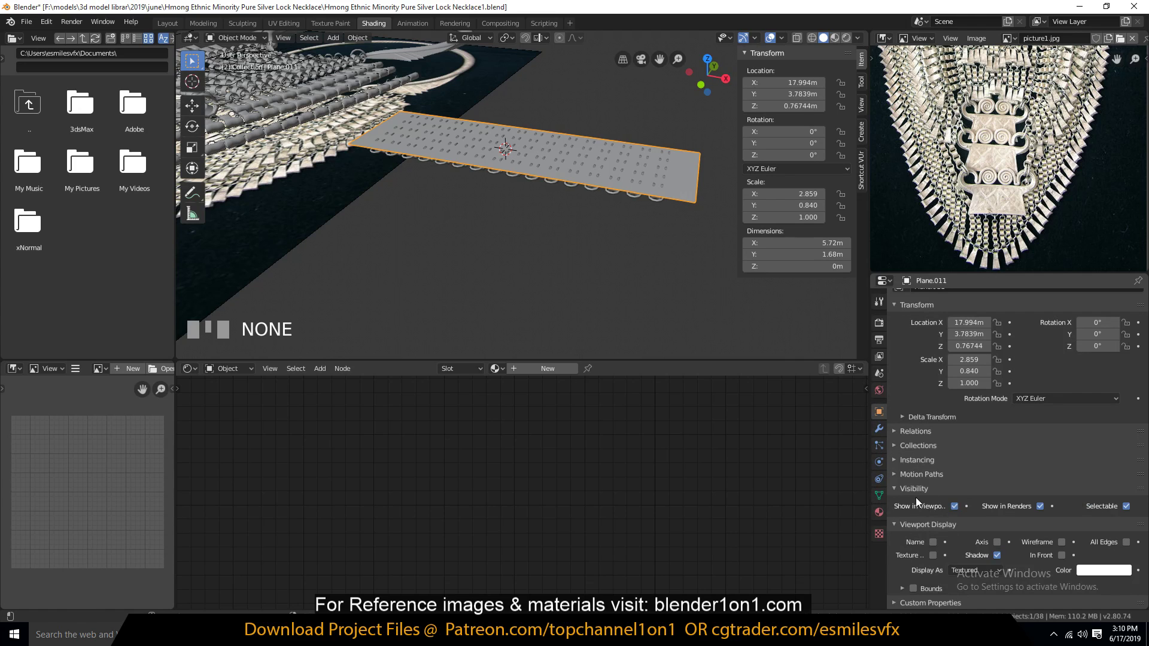
click(971, 577)
click(971, 530)
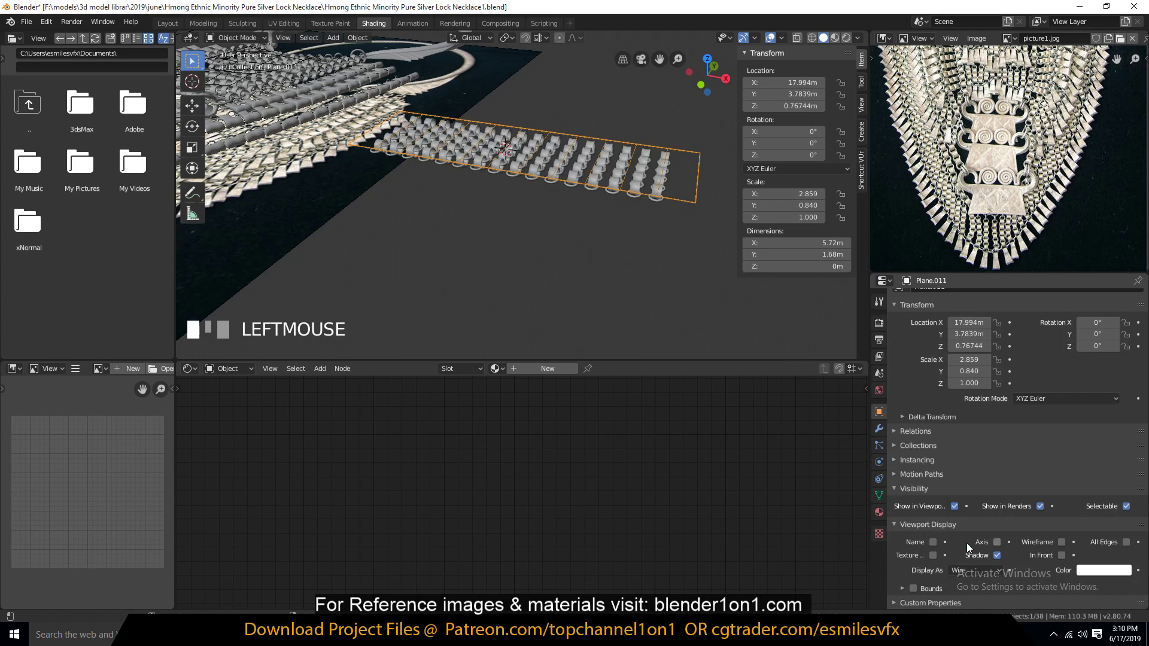
Step: Select the plane's lower row of vertices in Edit Mode and try shifting it sideways to test the chain deformation
key(KP_7)
key(Tab)
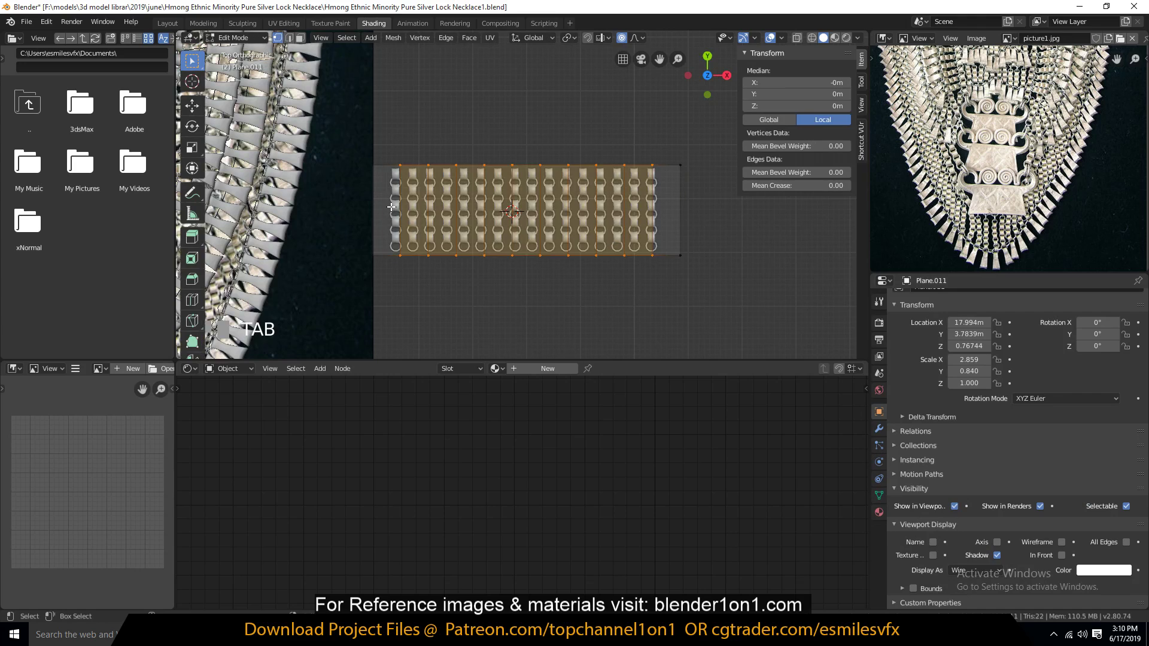
key(alt+a)
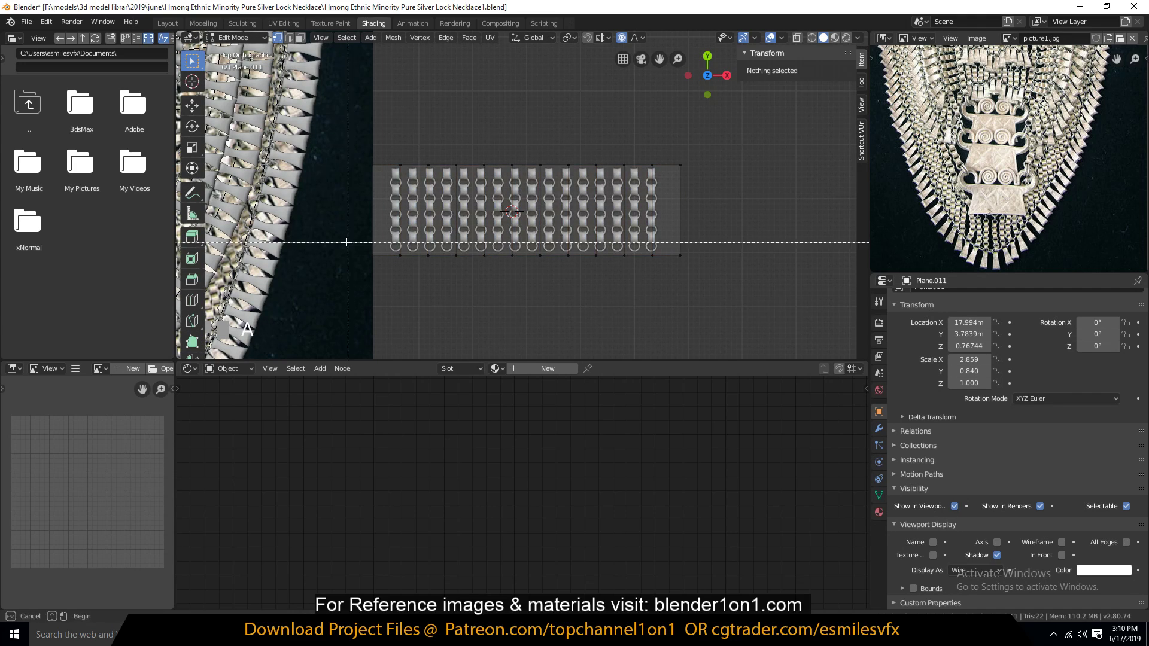
drag(340, 237, 760, 285)
key(g)
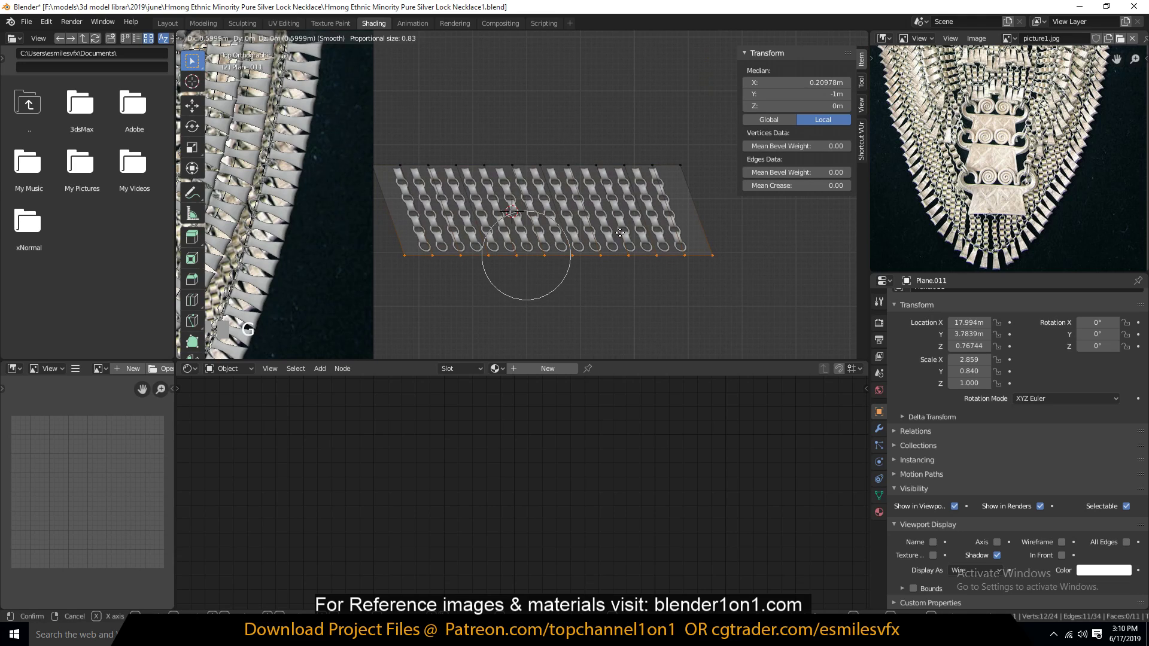
right_click(647, 219)
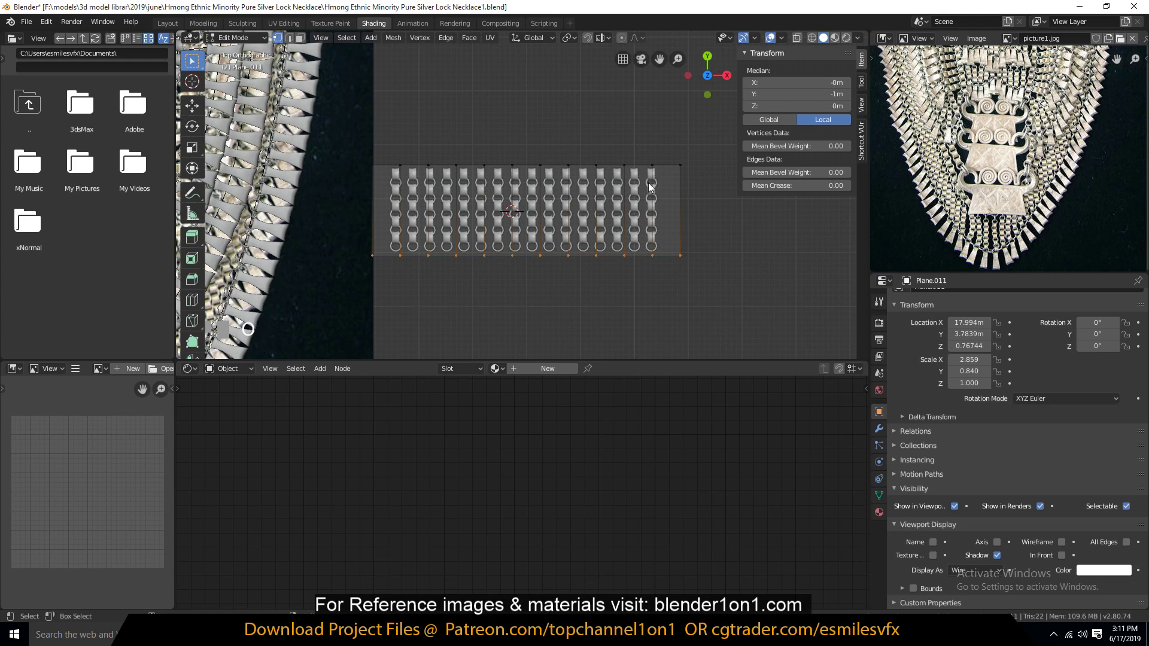
Step: Return to Object Mode and parent the chain grid to the deforming plane
key(Tab)
scroll(645, 184, down, 4)
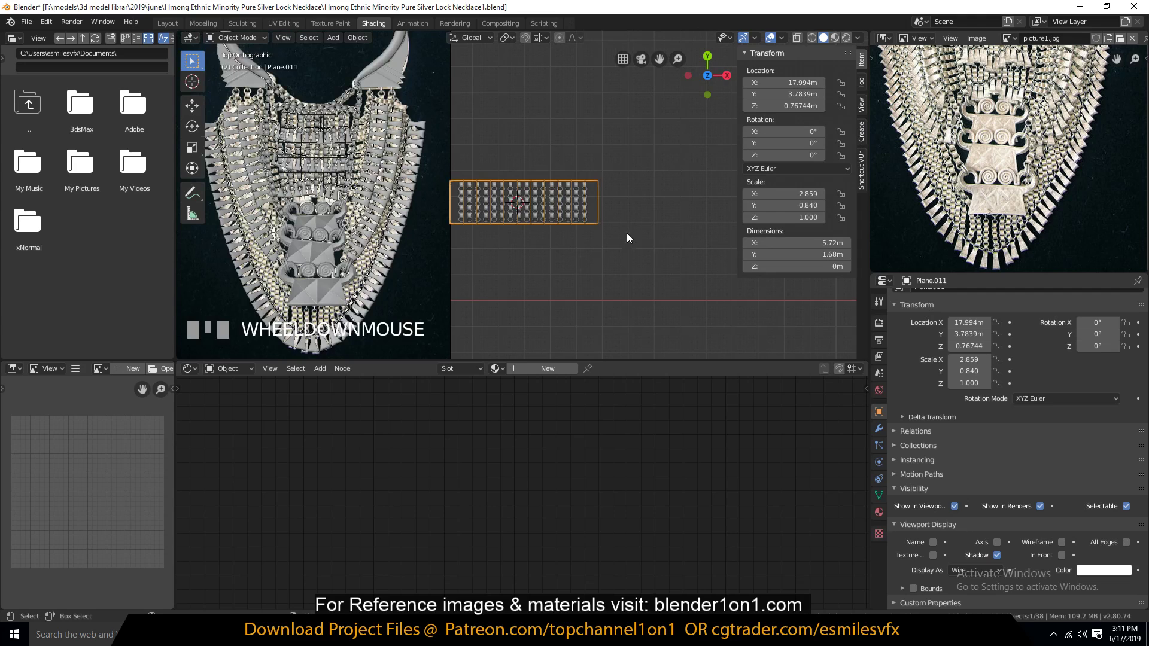
key(r)
right_click(530, 110)
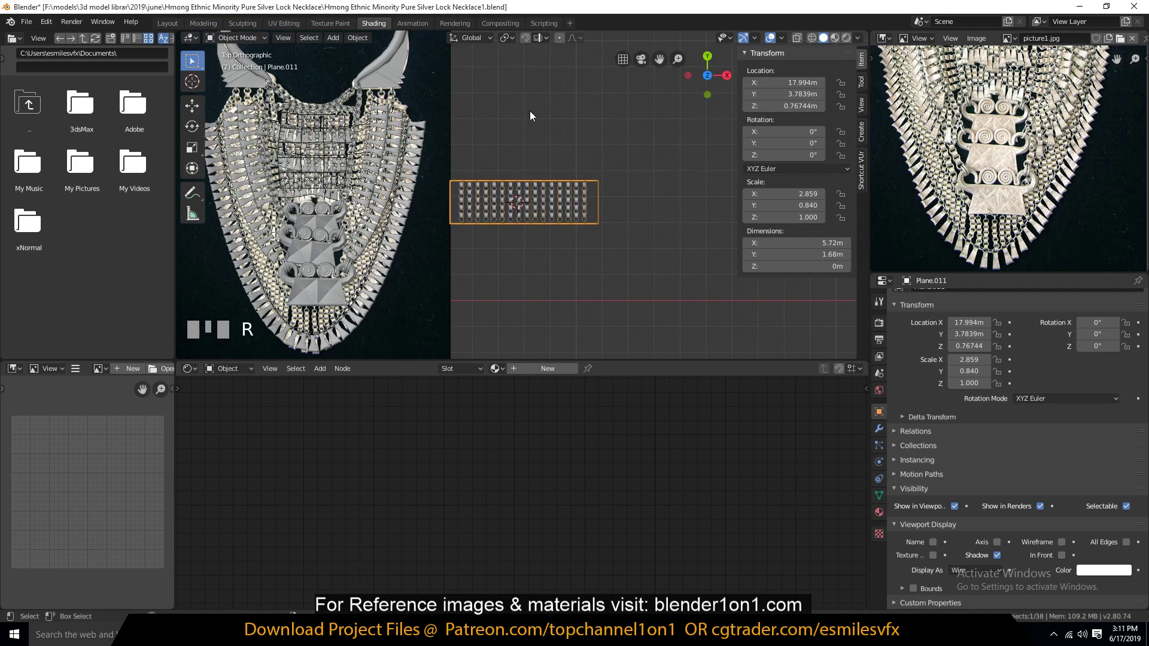
click(587, 209)
shift+click(600, 209)
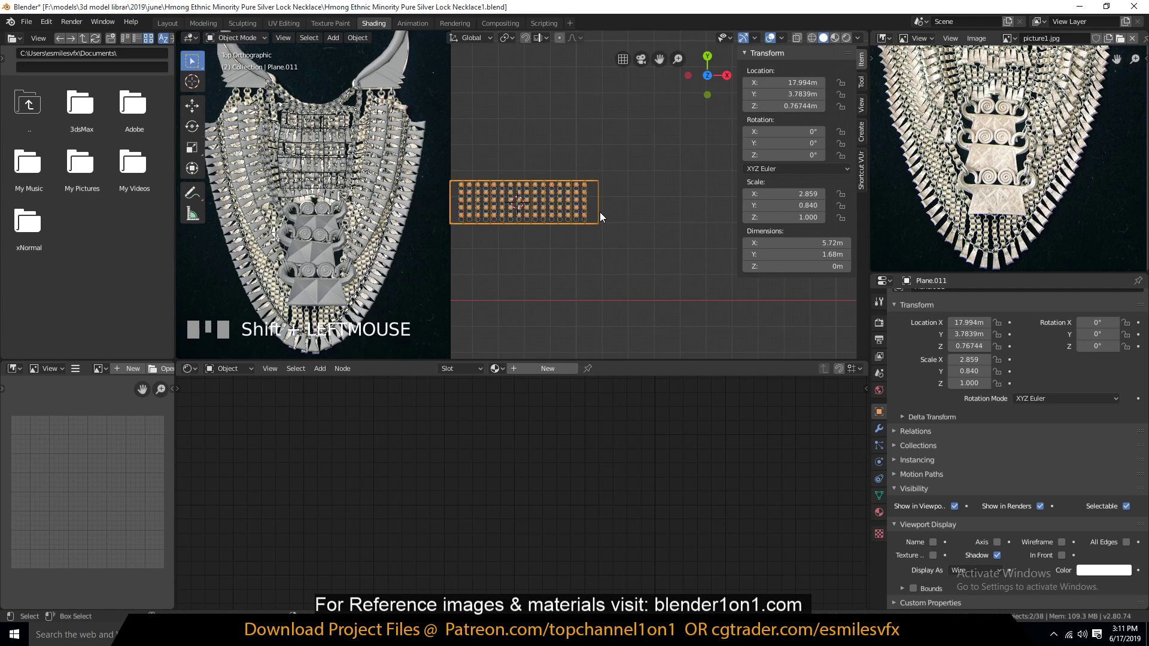
key(ctrl+p)
click(600, 214)
Step: Rotate the plane with its chains to about 78° and move it over the necklace's right side in the reference image
key(r)
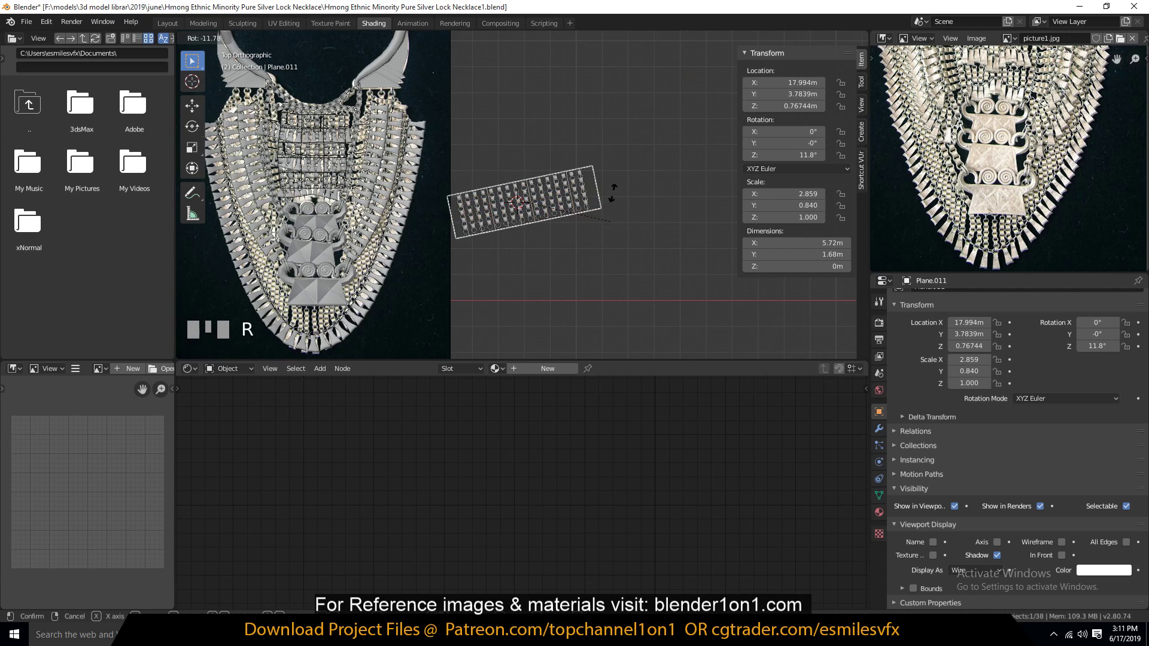
click(606, 163)
key(g)
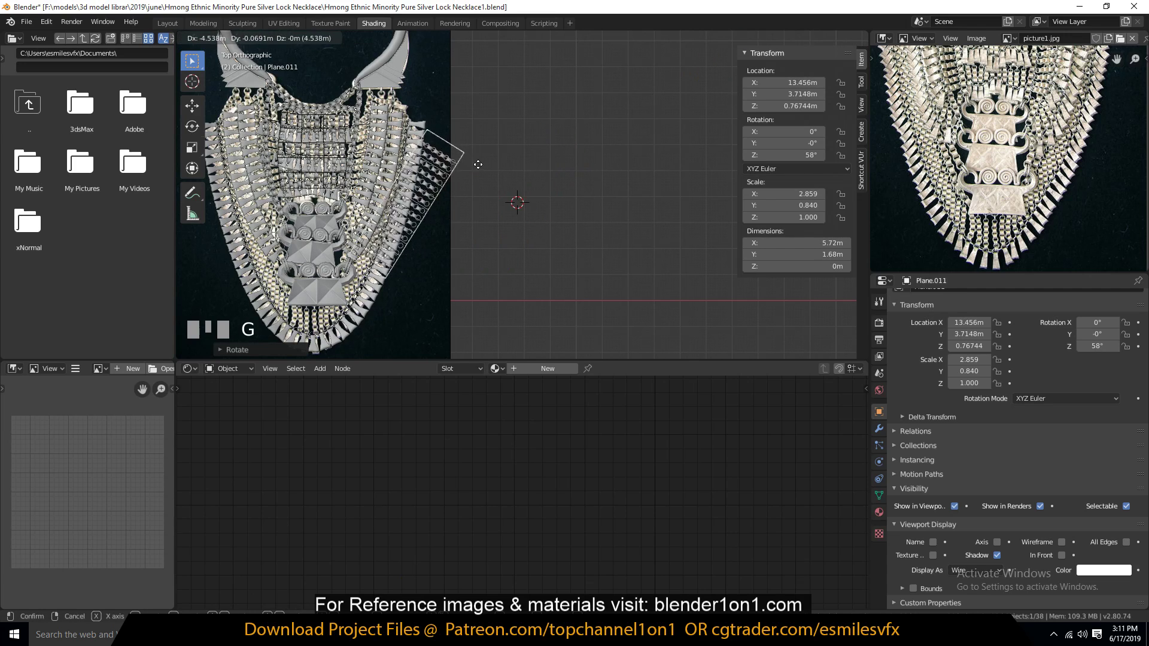
click(472, 162)
key(r)
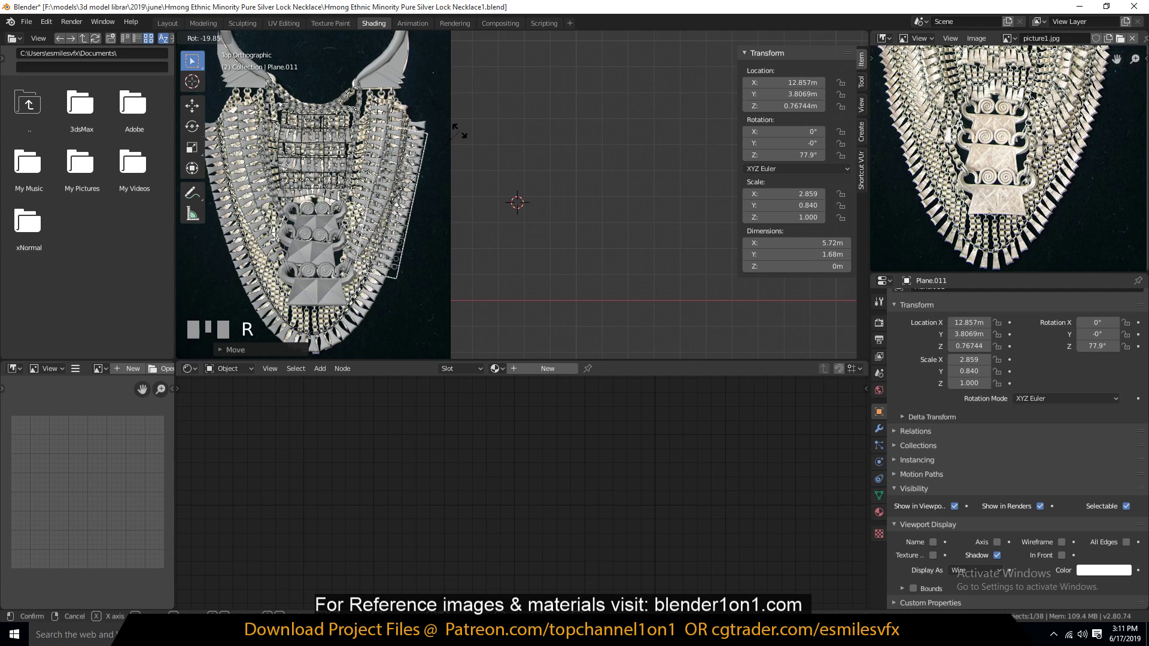
click(460, 130)
Step: Fine-tune the plane's Z rotation to about 72.7° to align it with the slanted chain rows on the necklace's right side
key(KP_Decimal)
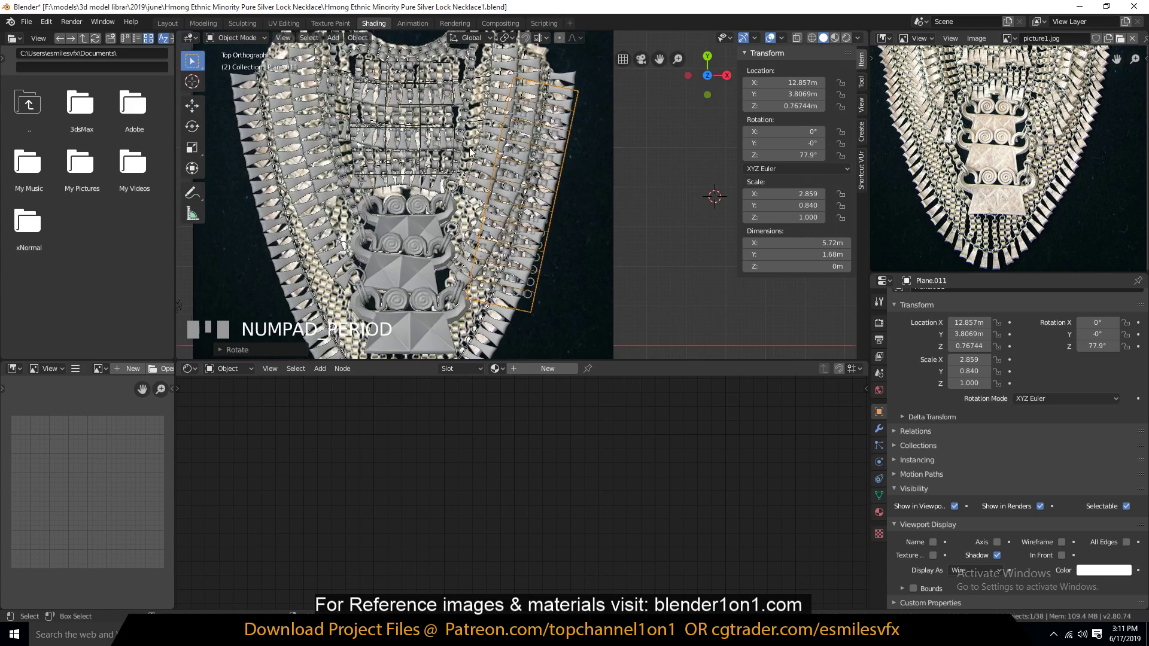
key(r)
click(605, 213)
scroll(601, 233, up, 2)
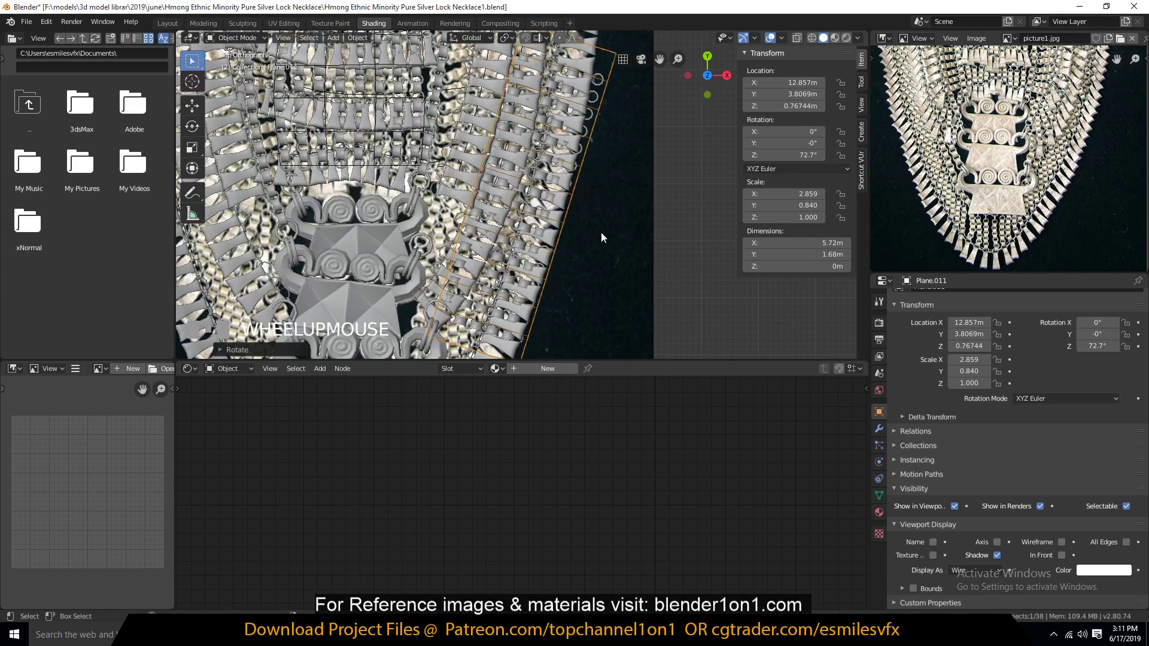
scroll(600, 232, down, 3)
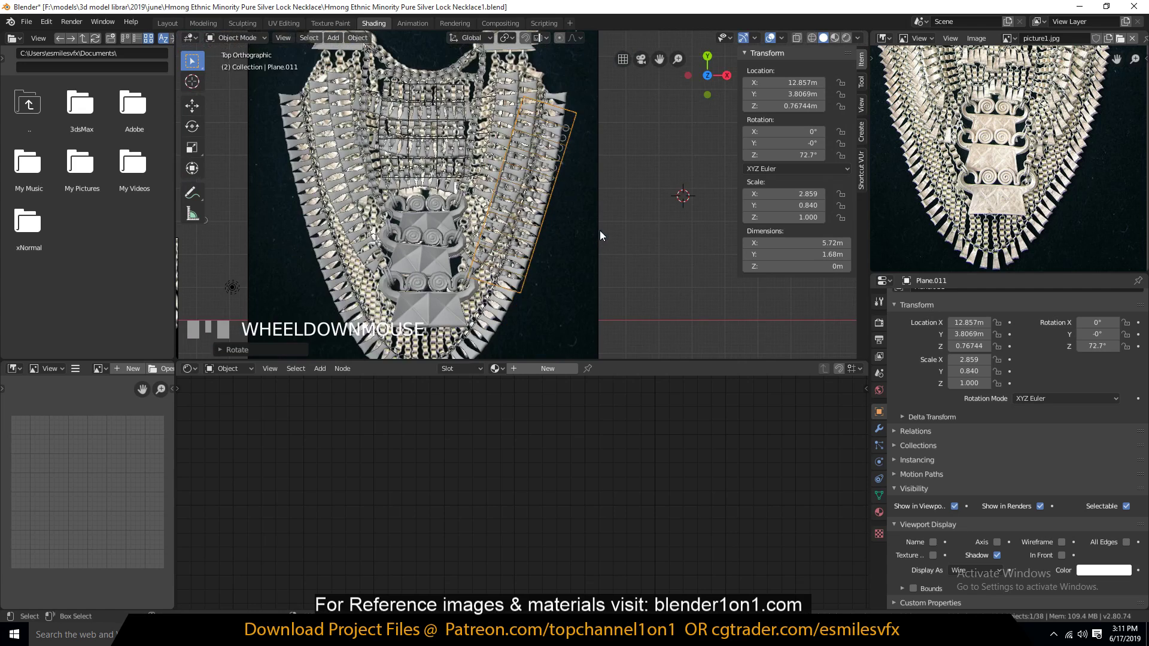
middle_drag(945, 191, 936, 230)
scroll(634, 186, down, 4)
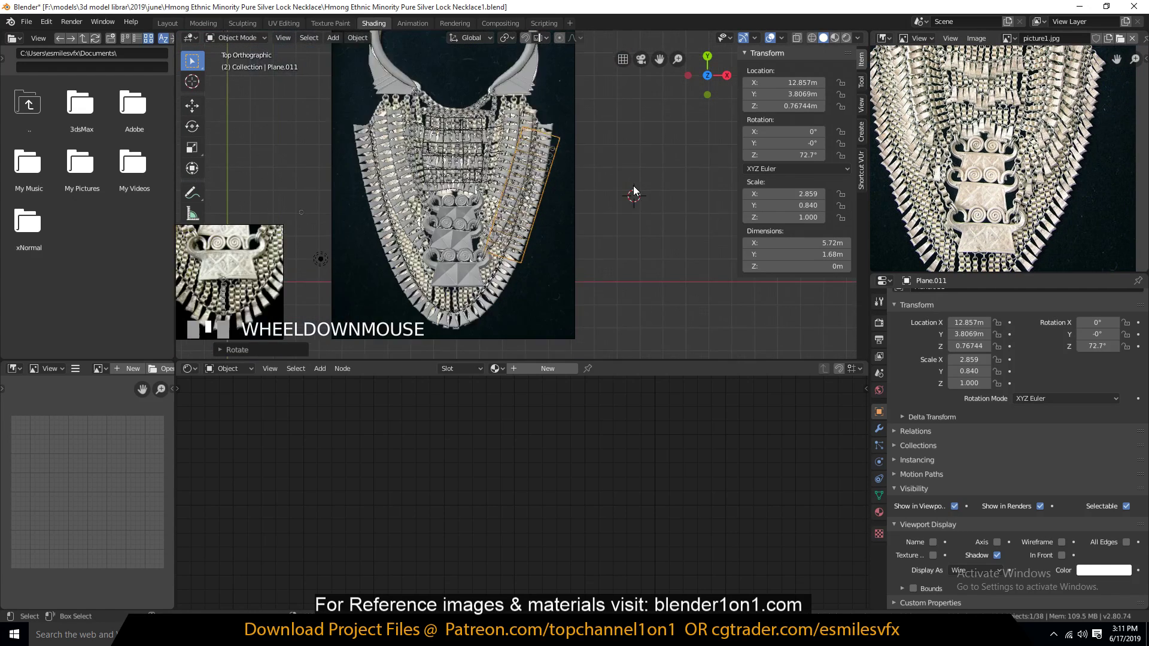
Step: Clear the plane's rotation and move it off the reference image into the empty area beside the necklace
key(alt+a)
key(alt+r)
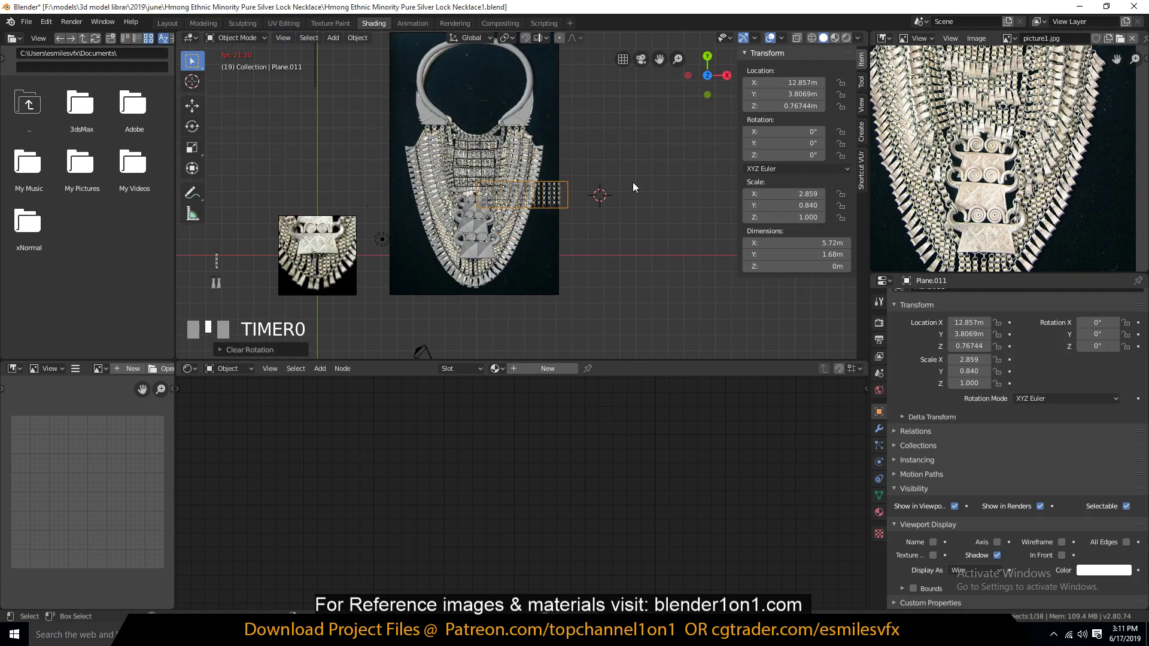
key(g)
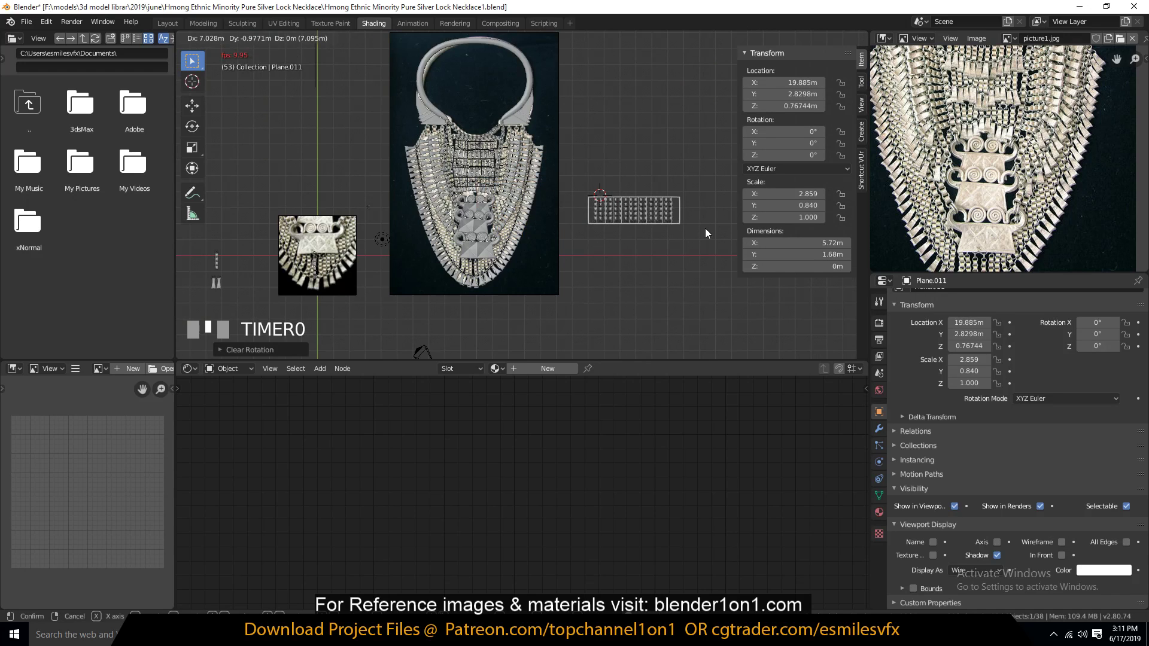
click(701, 228)
Step: Delete the deforming plane and remove the Surface Deform modifier from the chain grid
scroll(691, 228, up, 4)
key(x)
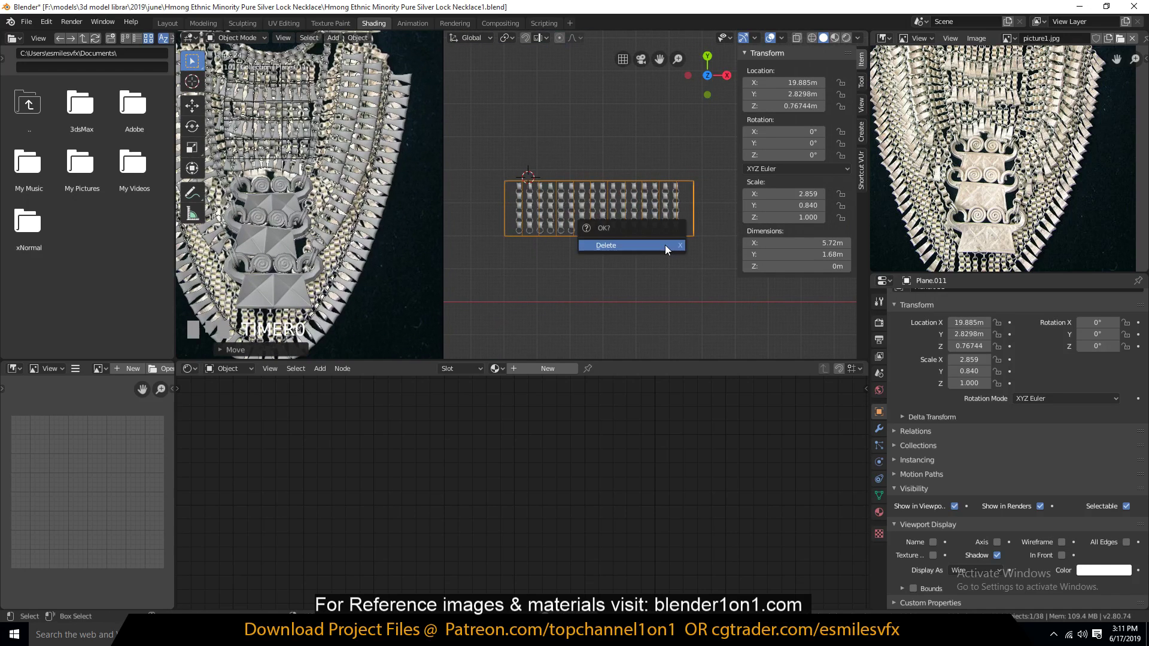
click(666, 245)
click(602, 202)
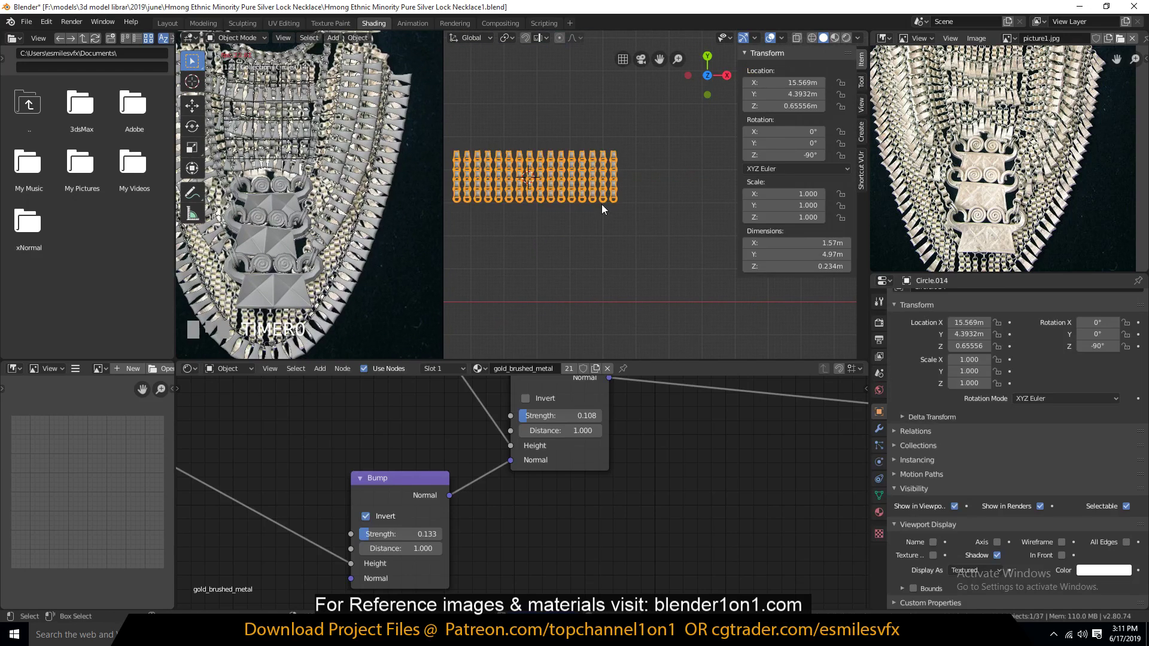
click(878, 428)
click(1136, 359)
Step: Apply the chain grid's first Array modifier, the one with a count of 5, and keep Array.001 live
scroll(562, 231, up, 2)
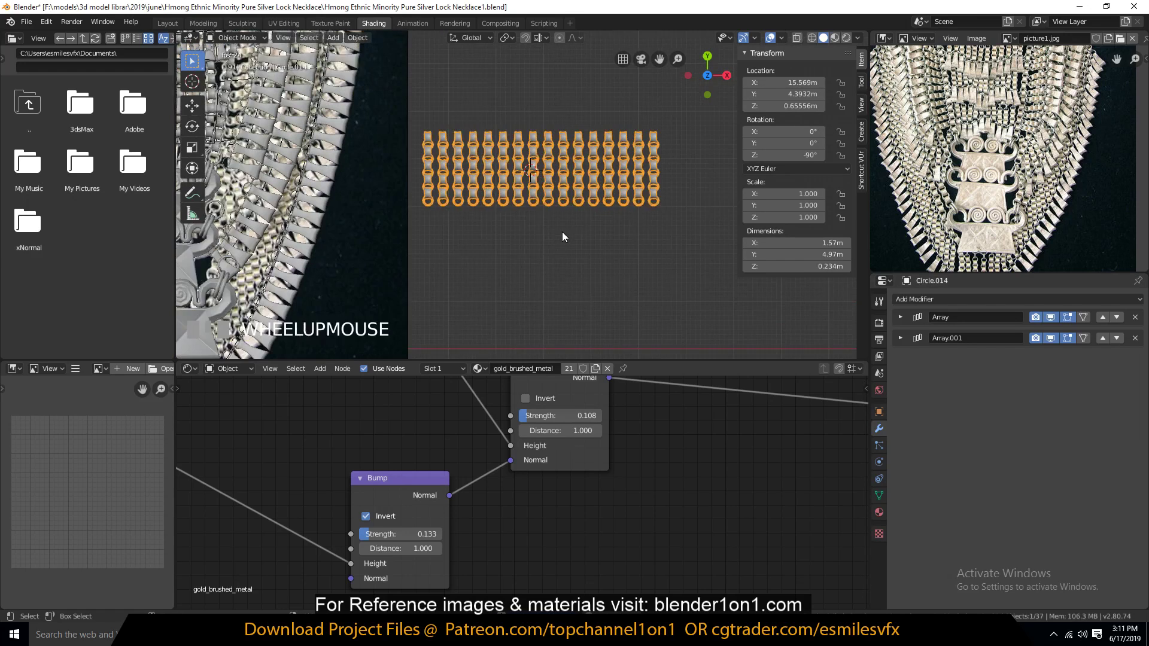
scroll(569, 245, up, 1)
key(Tab)
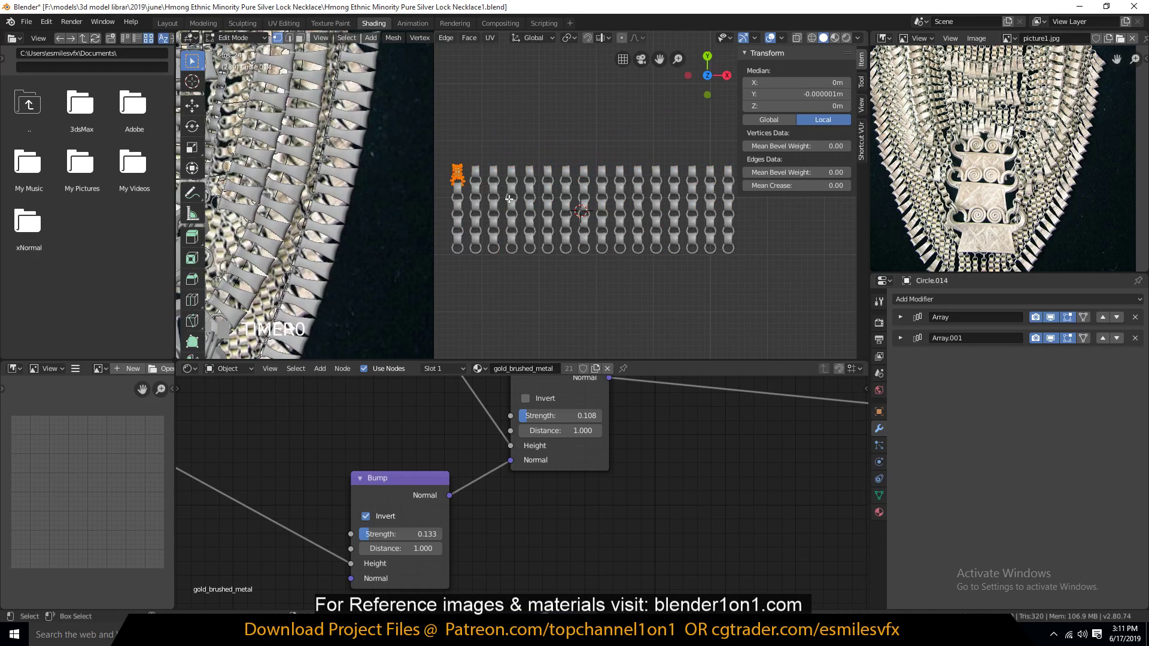
key(Tab)
click(900, 317)
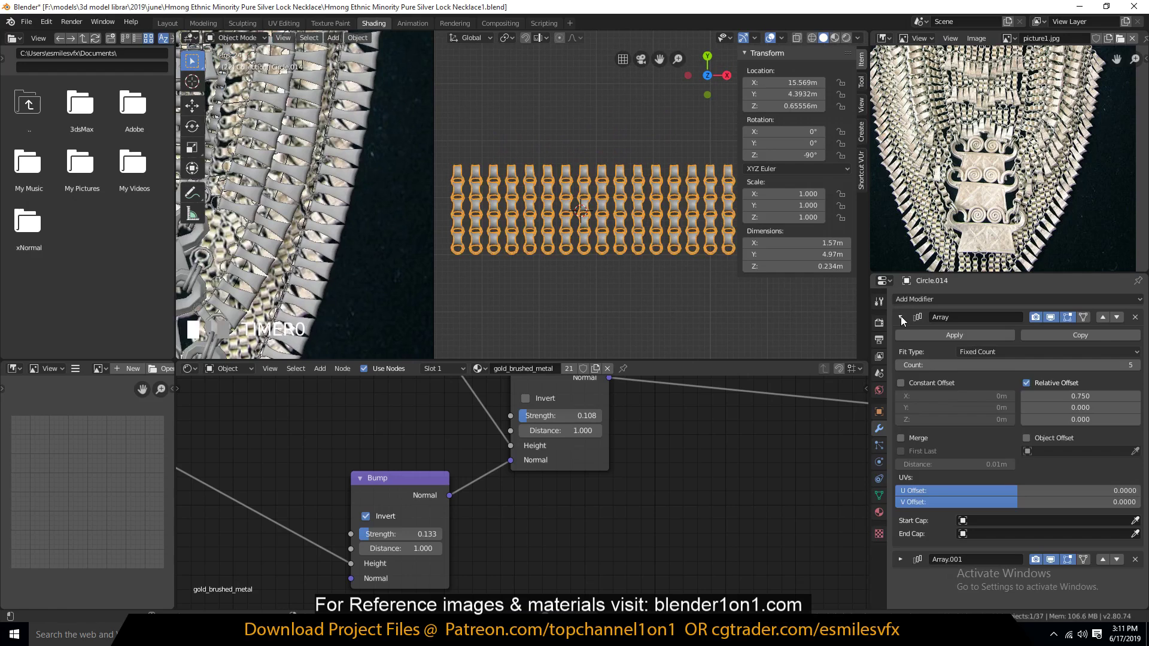
click(936, 338)
Step: Rotate the chain column's mesh slightly in Edit Mode so that the hanging chains slant
key(Tab)
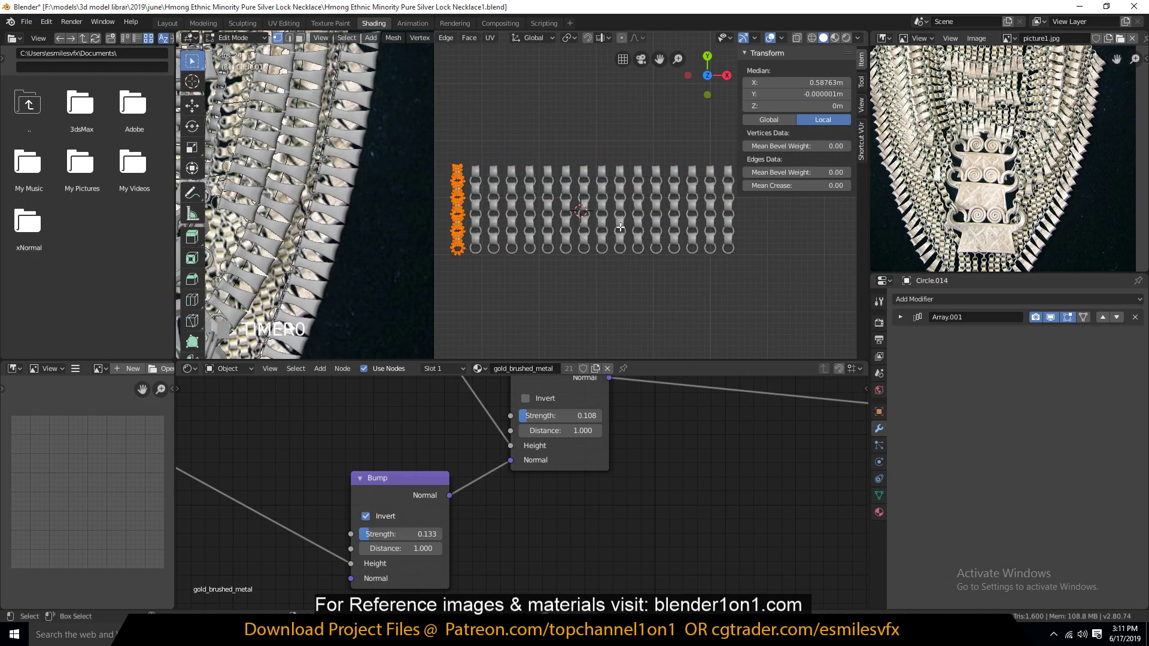
key(r)
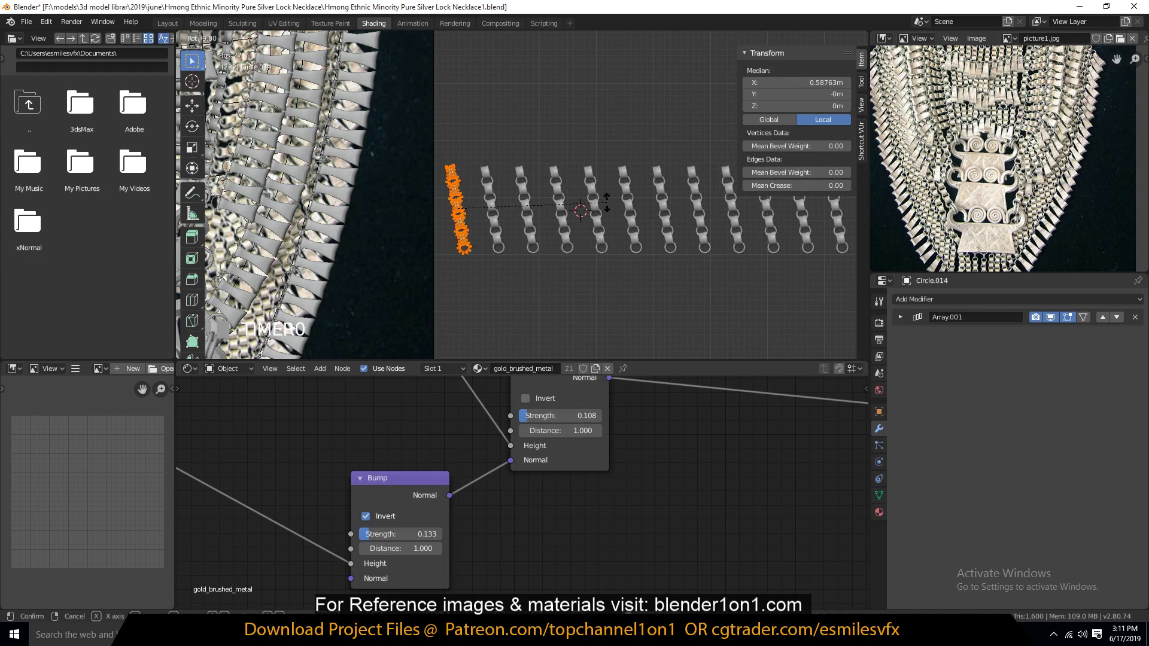
key(Escape)
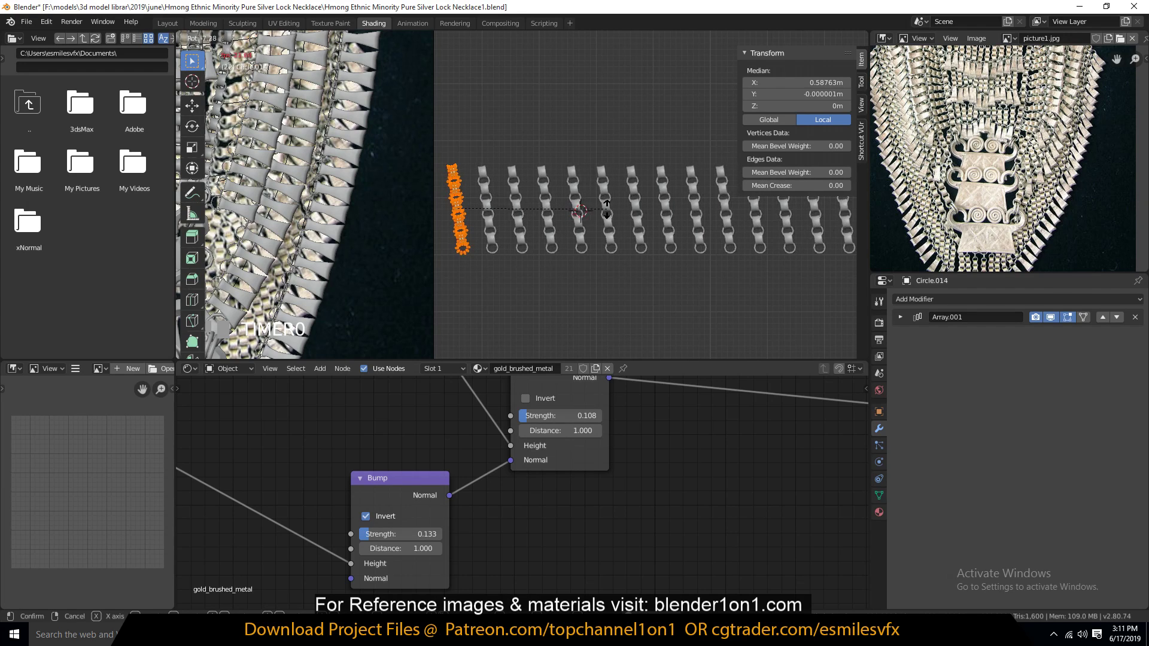
key(Tab)
Step: Set Array.001's relative Y offset to 0.760 and tilt the chain column's mesh slightly more
click(907, 313)
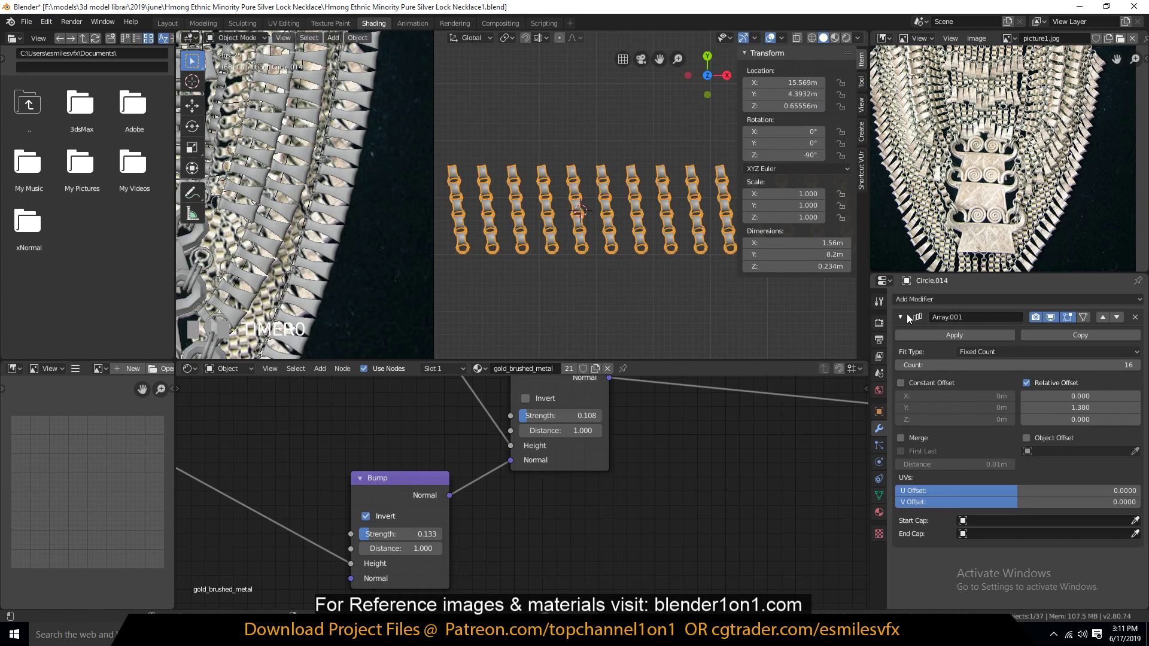
shift+drag(1080, 407, 987, 408)
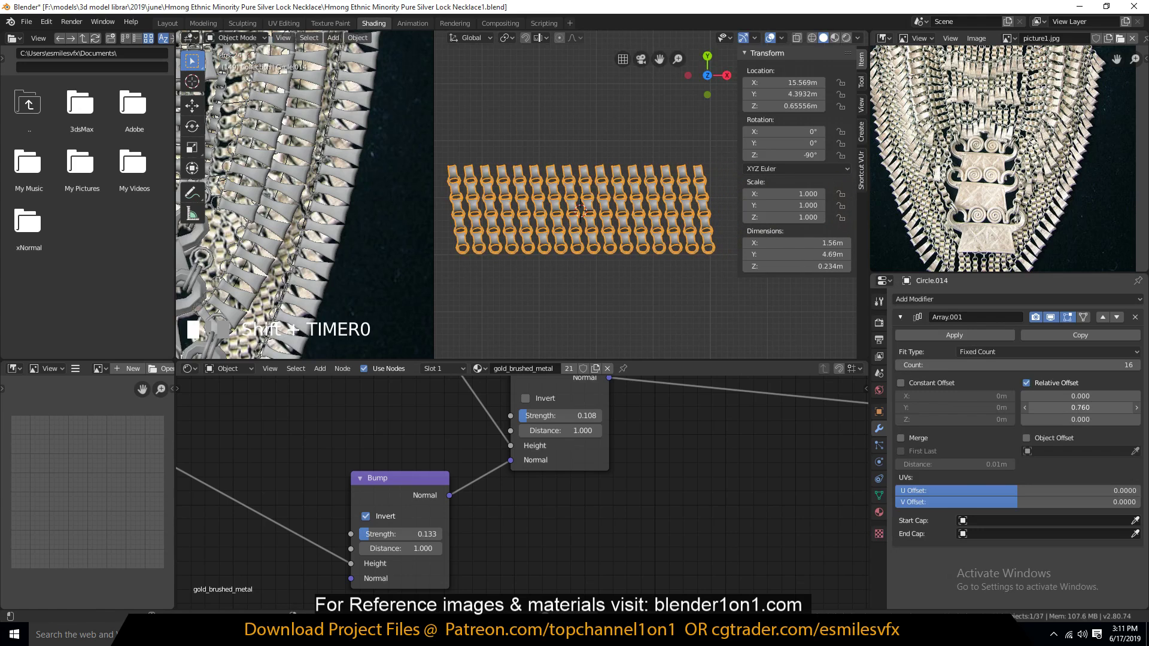
key(Tab)
key(r)
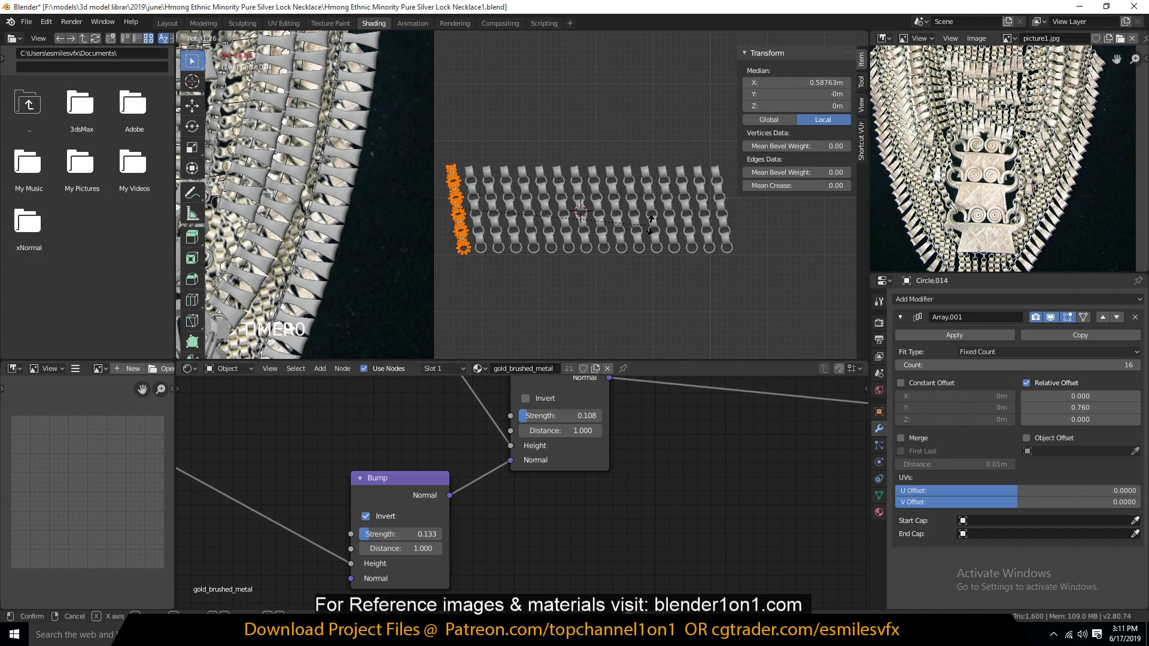
click(654, 217)
key(Tab)
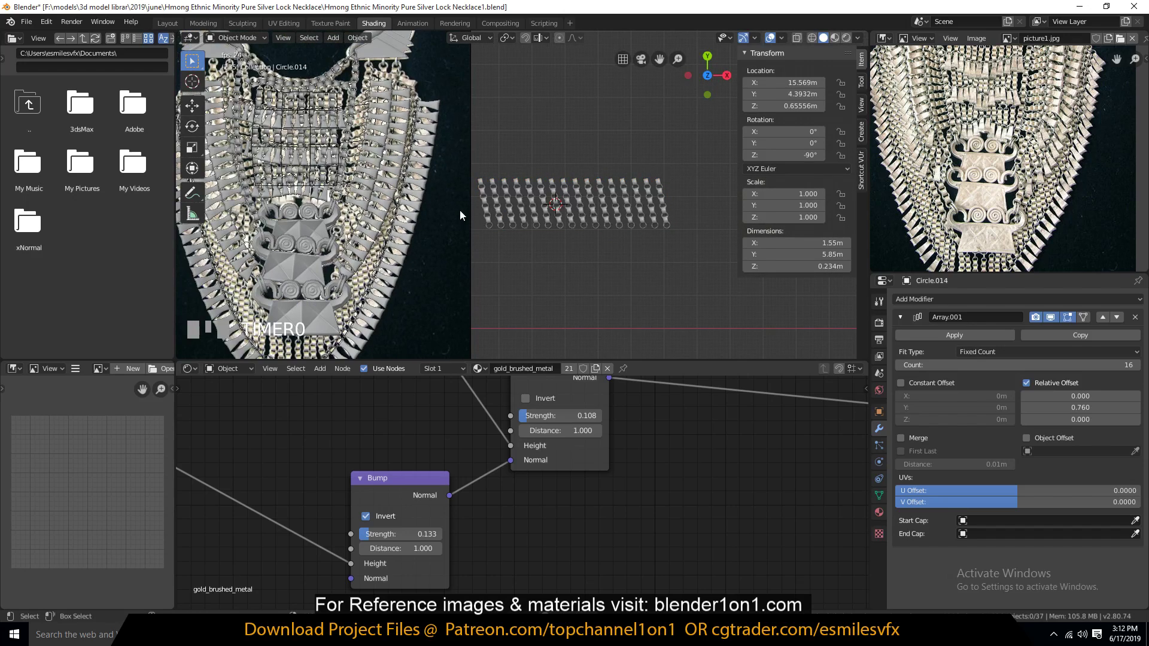
Step: Check the modifiers on the necklace's outer pendant row, reselect the chain grid and save the file
click(393, 220)
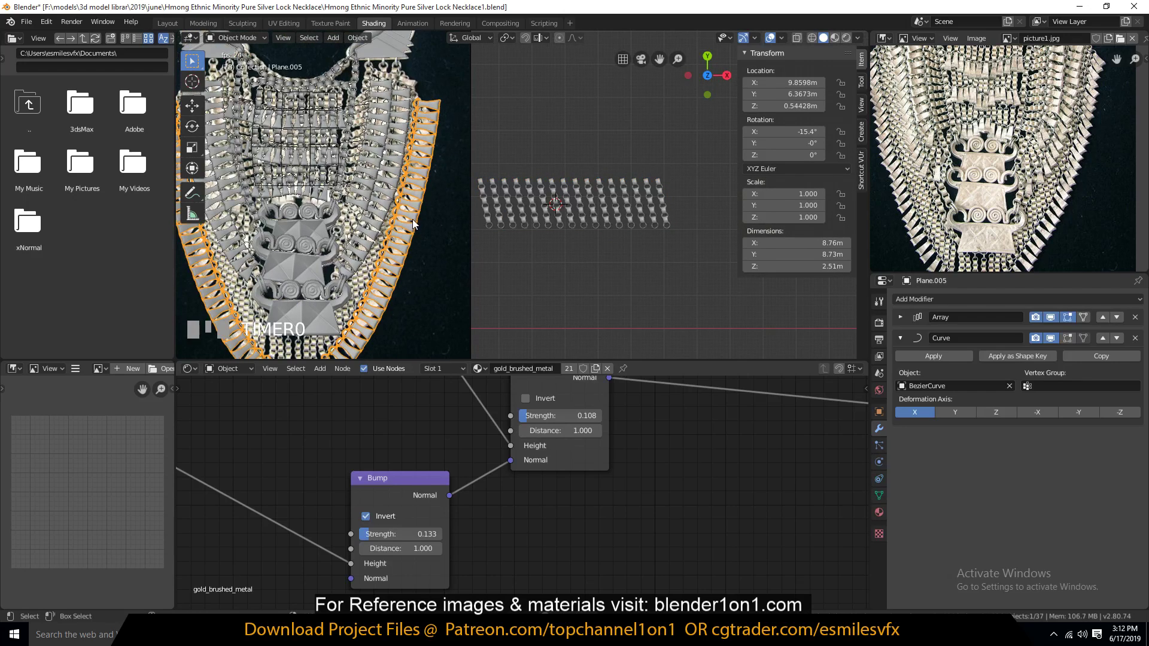
click(516, 217)
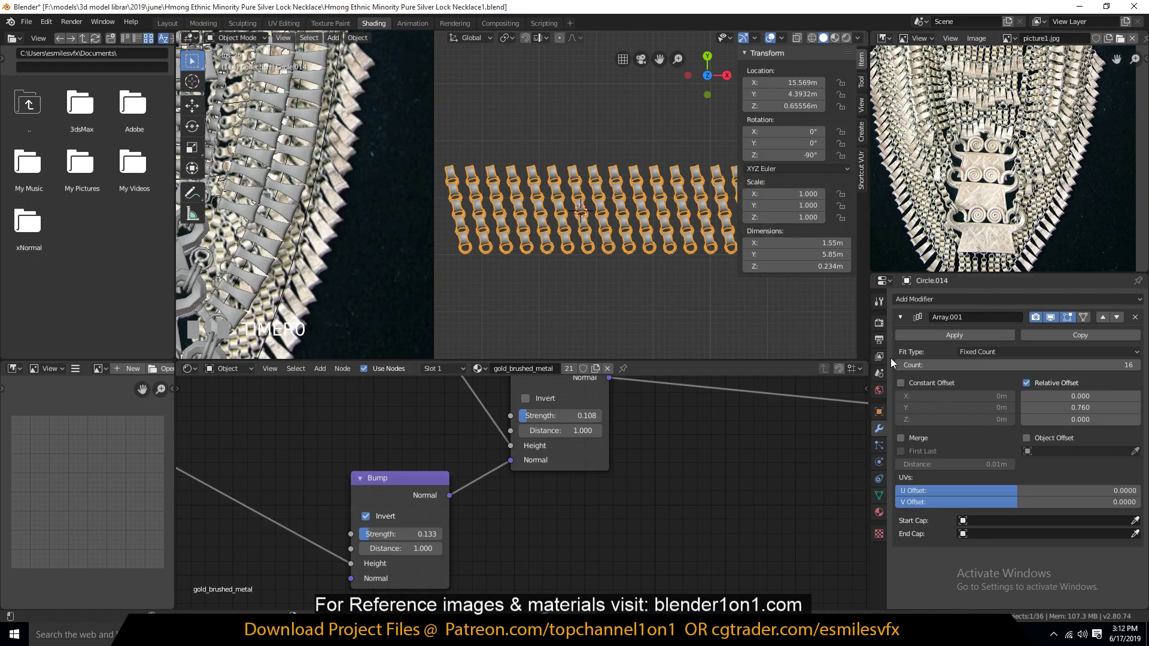
click(919, 322)
click(953, 301)
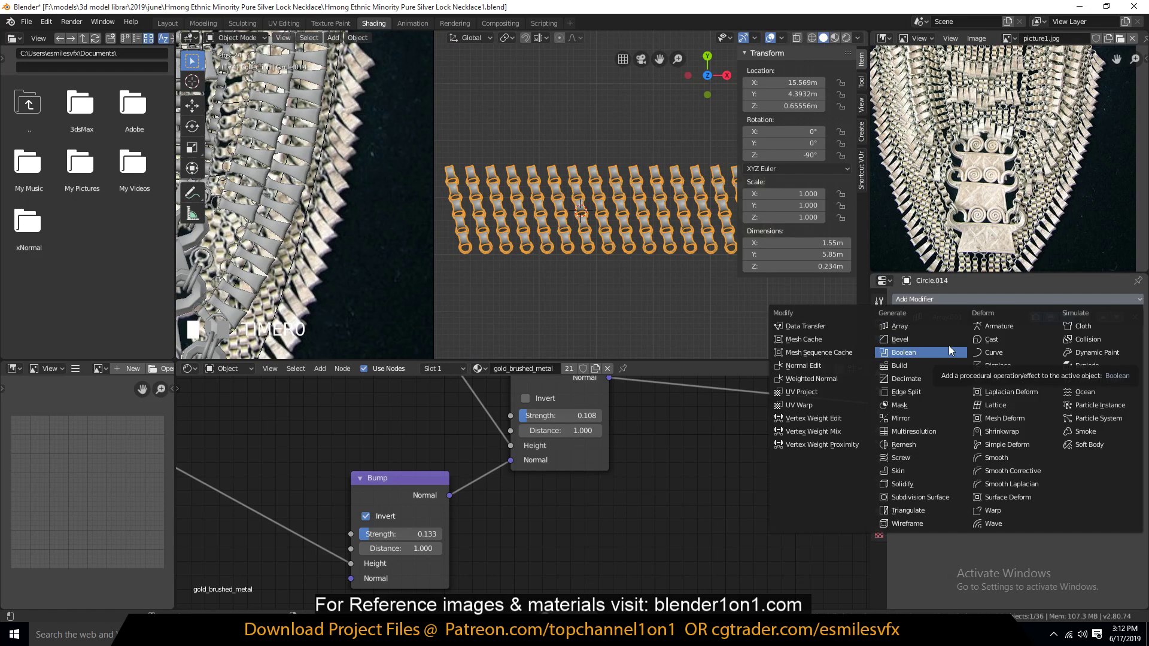
key(ctrl+s)
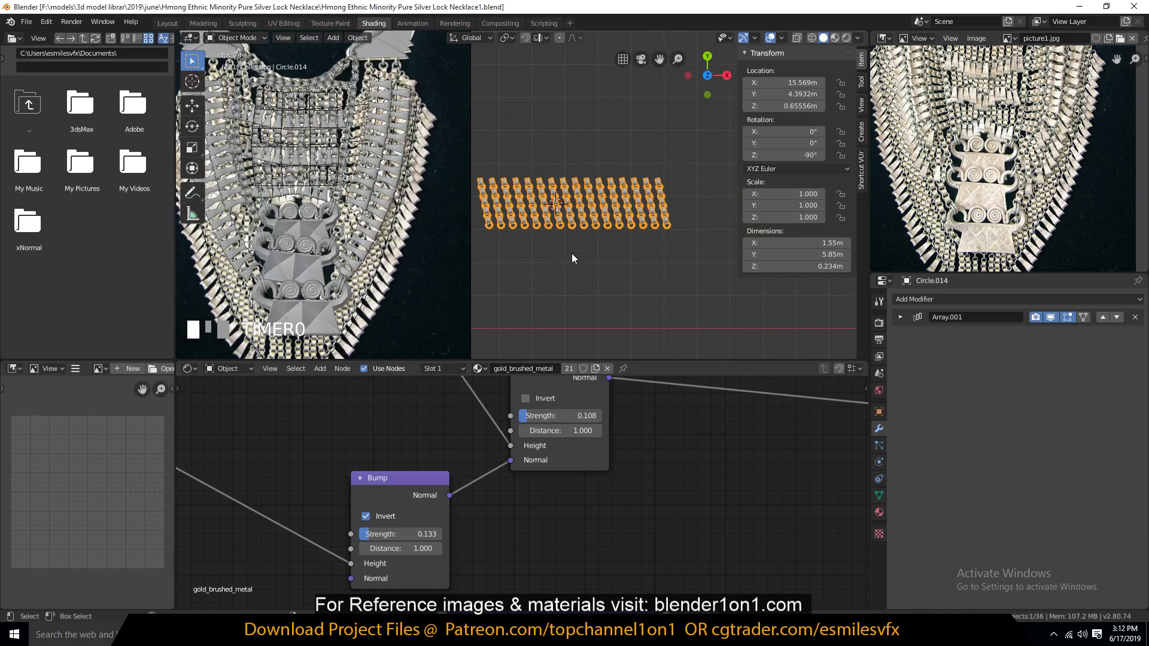
click(951, 300)
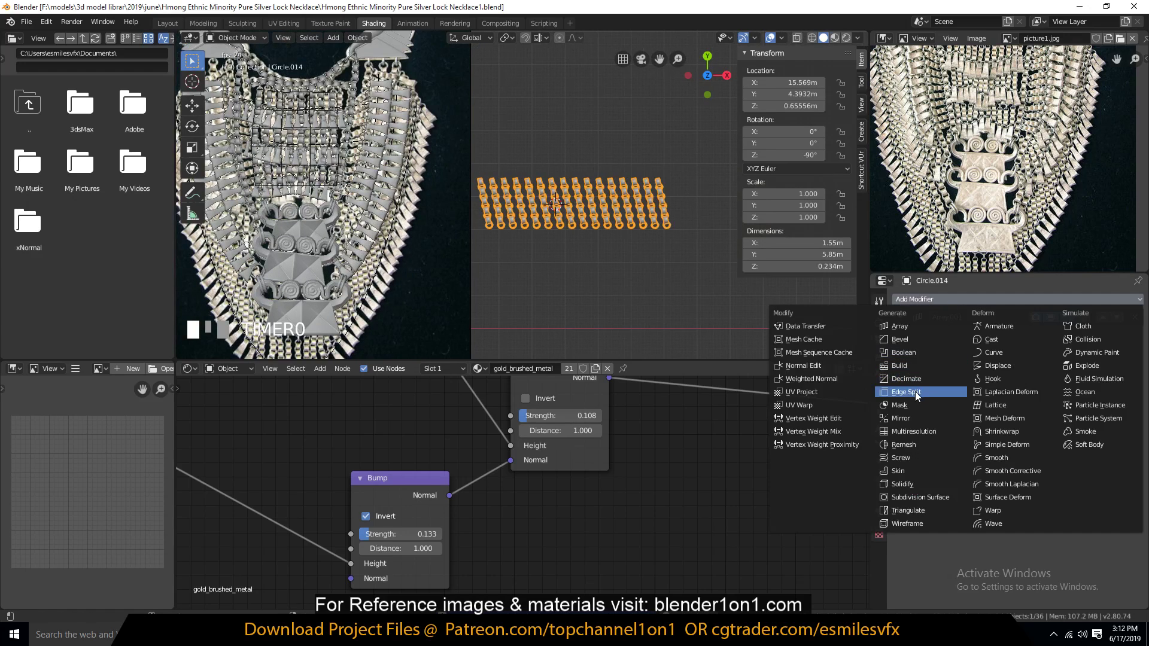
Step: Snap the 3D cursor to the necklace's existing outer pendant row and snap the chain grid to the cursor
click(409, 160)
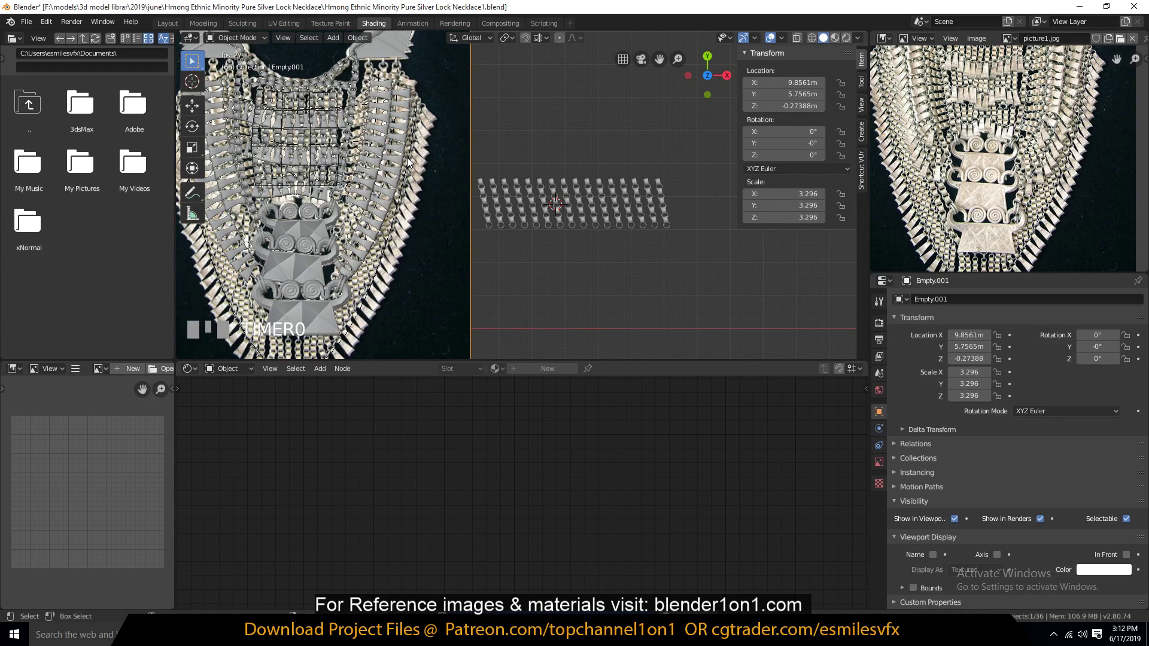
key(shift+s)
key(Escape)
click(534, 200)
key(shift+s)
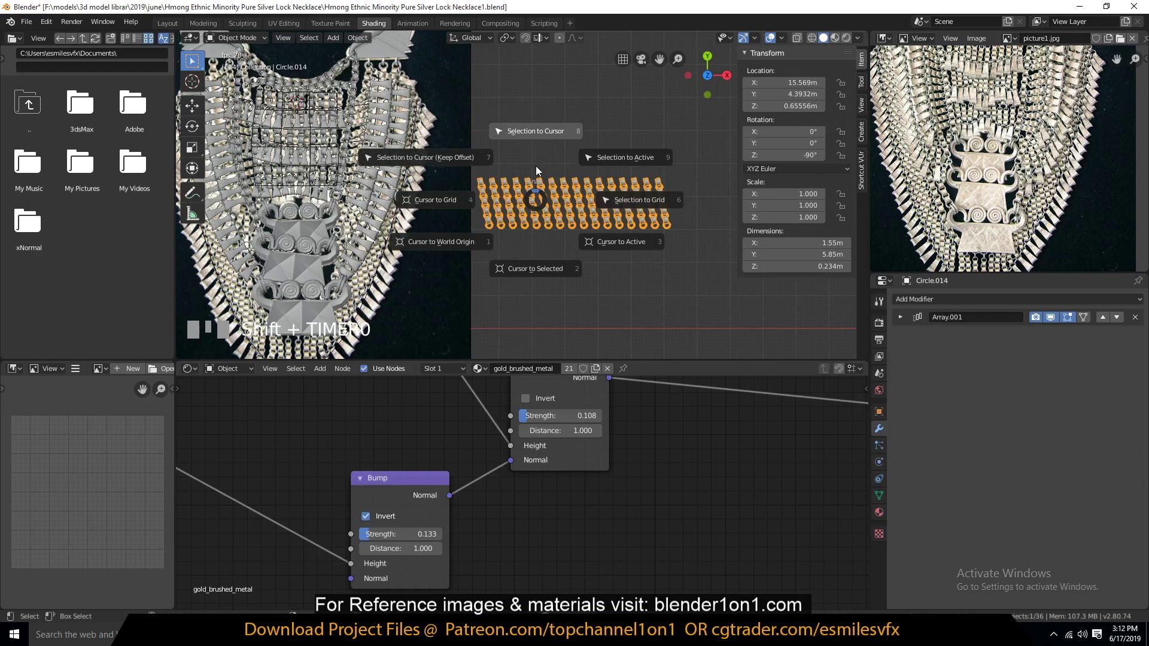
click(530, 138)
Step: Add a Curve modifier to the chain grid with BezierCurve as its object
click(959, 300)
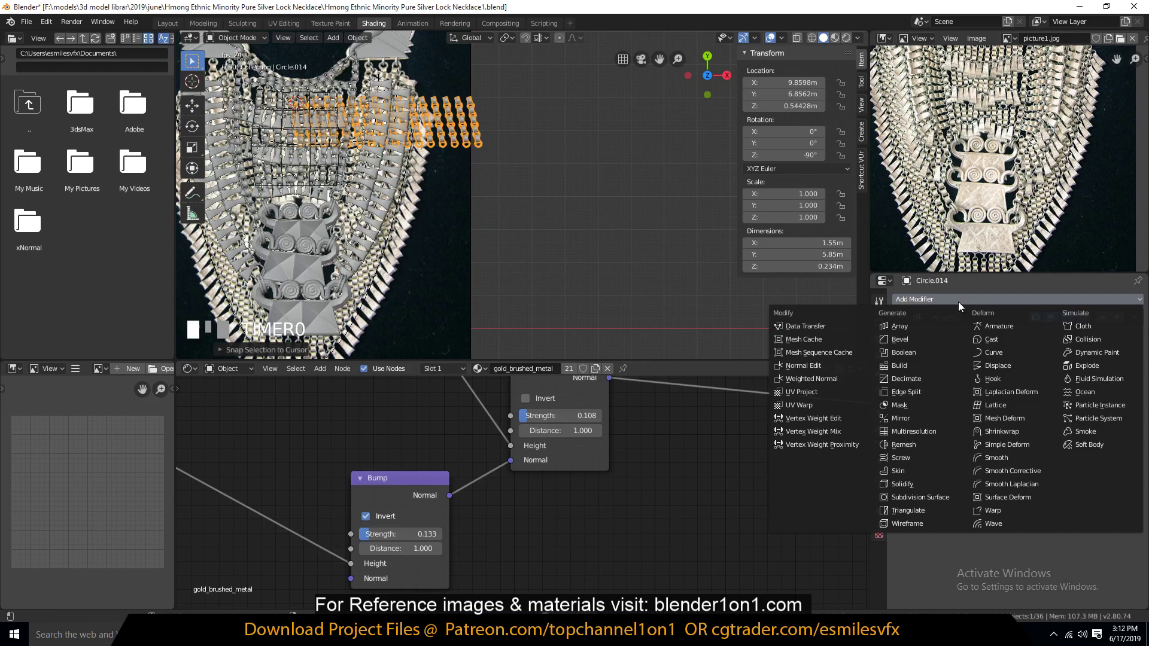
click(996, 357)
click(1010, 387)
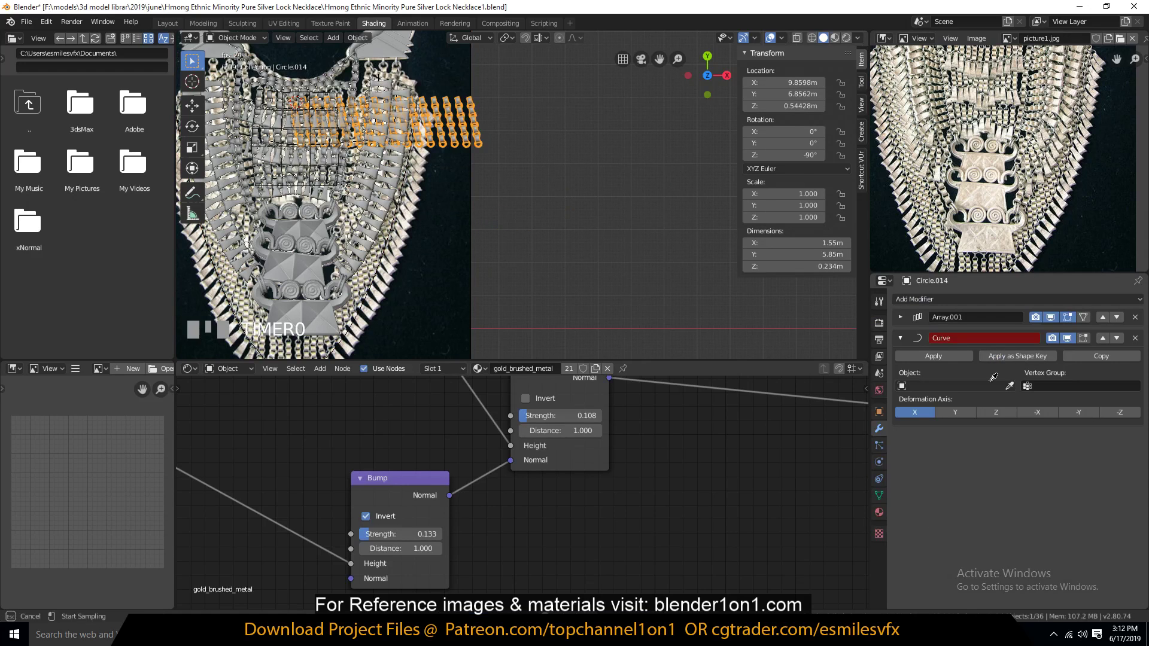
click(407, 184)
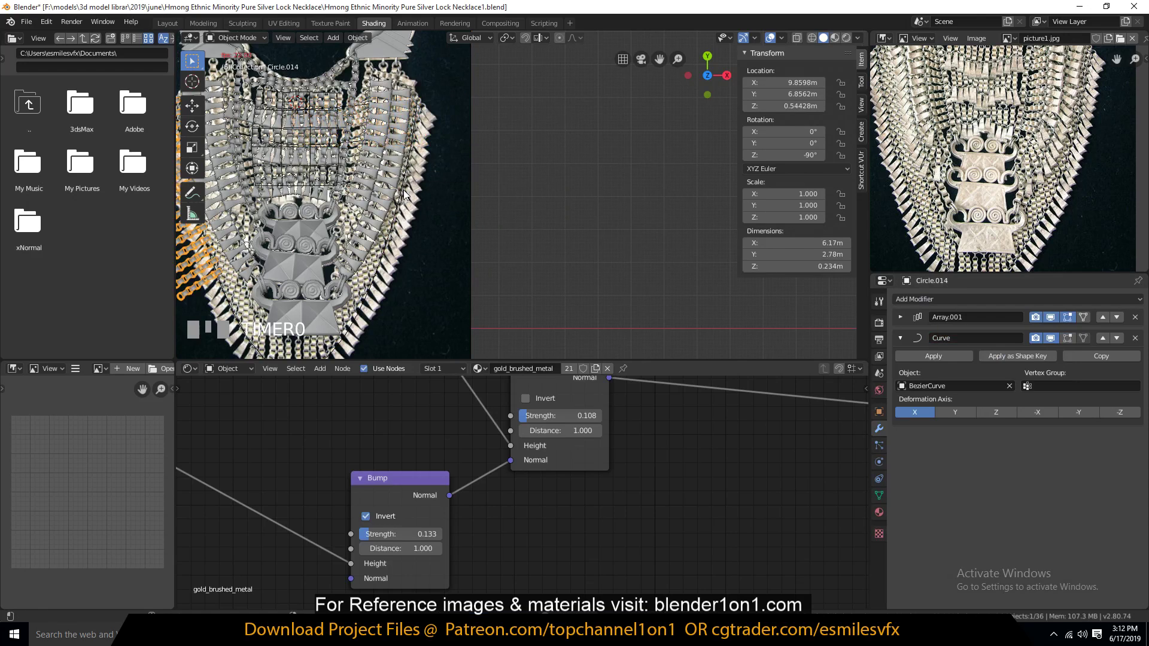
scroll(377, 206, down, 3)
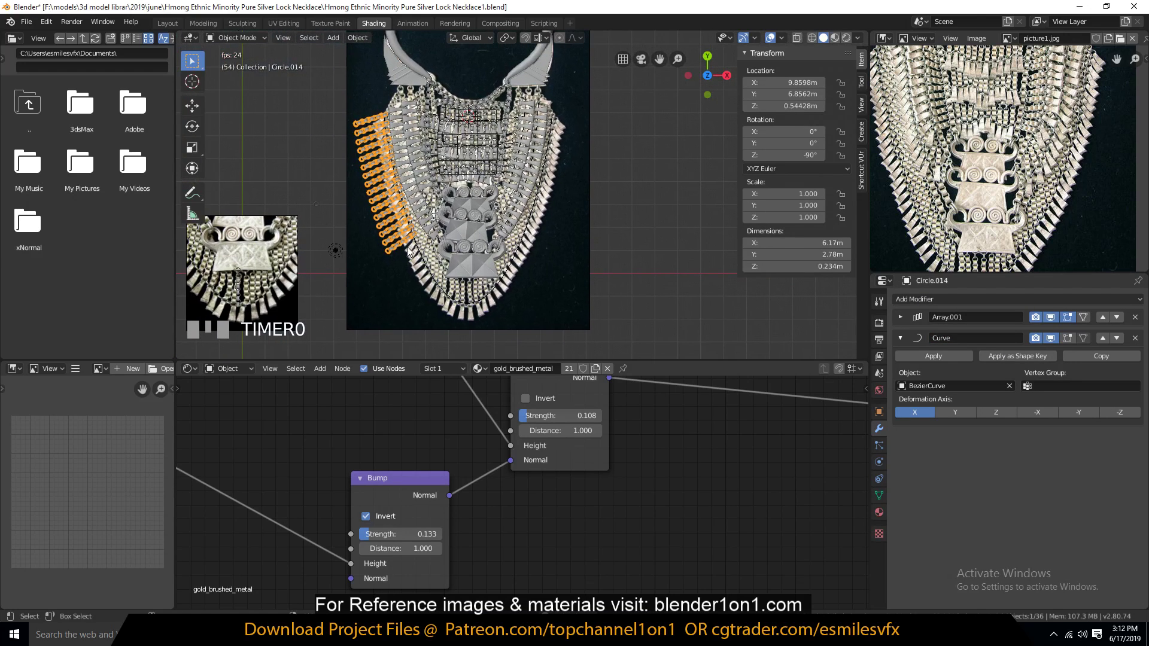
Step: Move the chain grid along the global X axis to about X 23.143 m, on the opposite side of the necklace
key(g)
key(y)
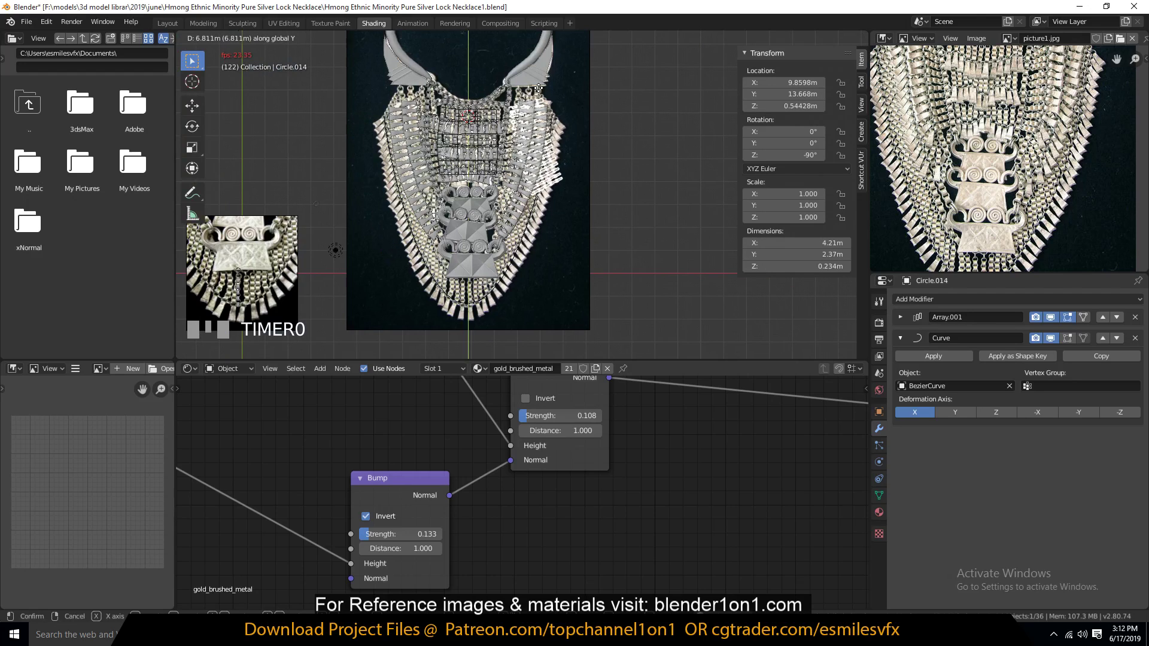
key(x)
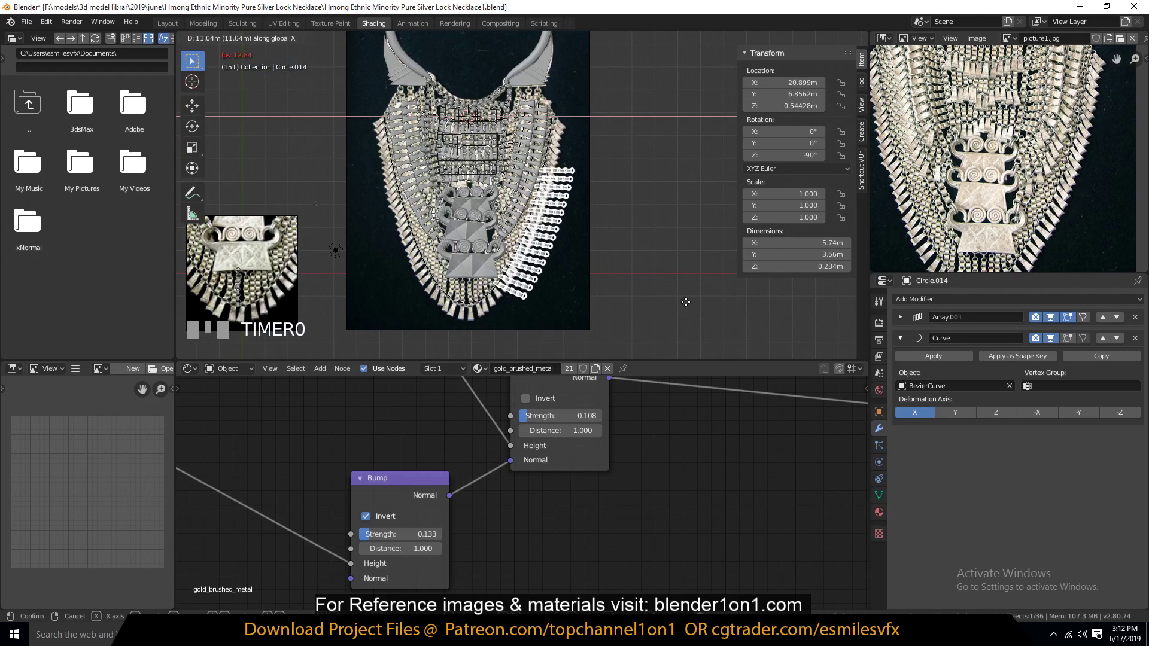
click(688, 213)
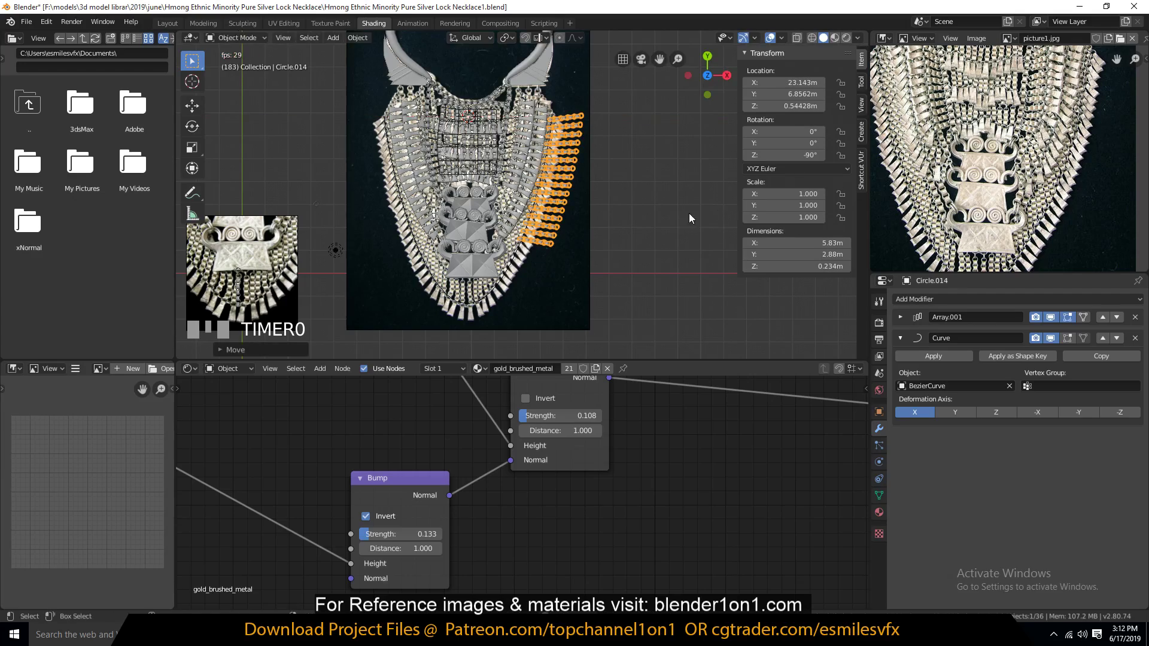
scroll(638, 179, up, 6)
scroll(562, 227, down, 3)
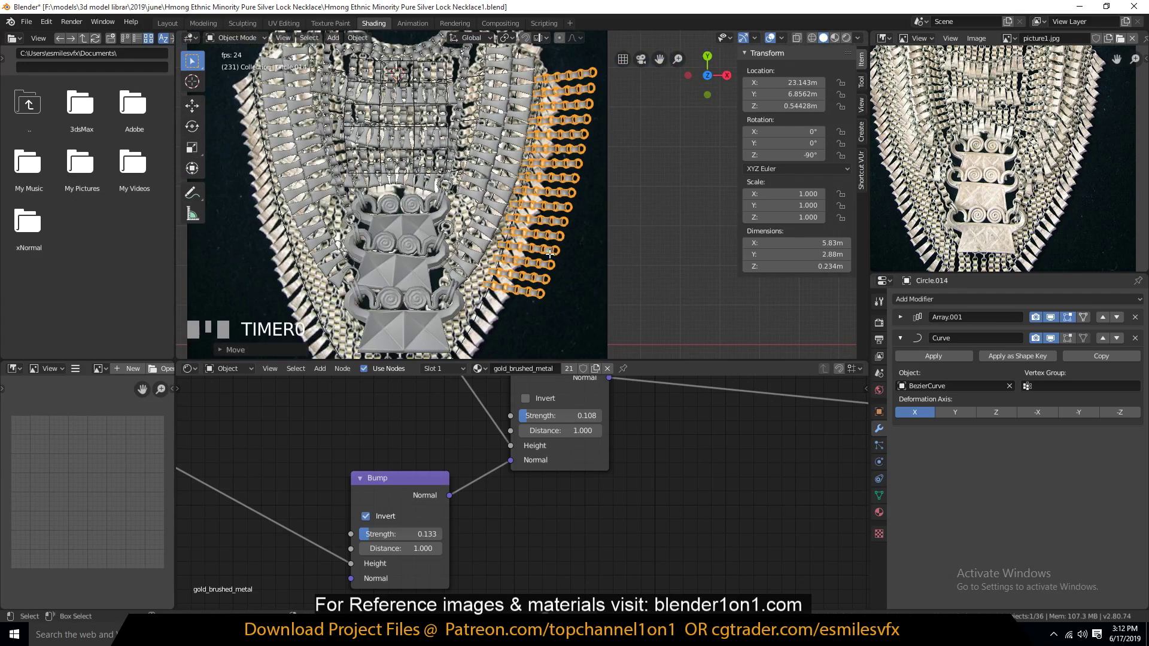
Step: Shift the chain grid onto the necklace's outer pendant rows, to about X 22.902 m, Y 7.884 m
key(Tab)
key(Tab)
scroll(557, 262, up, 4)
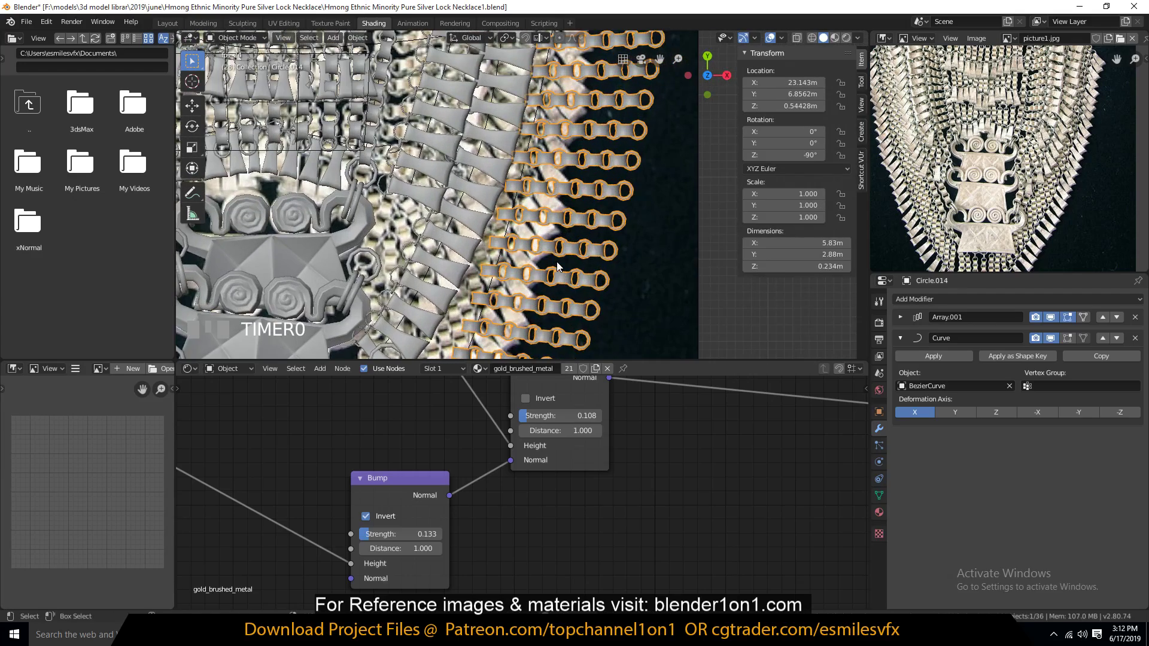
scroll(556, 261, down, 4)
key(g)
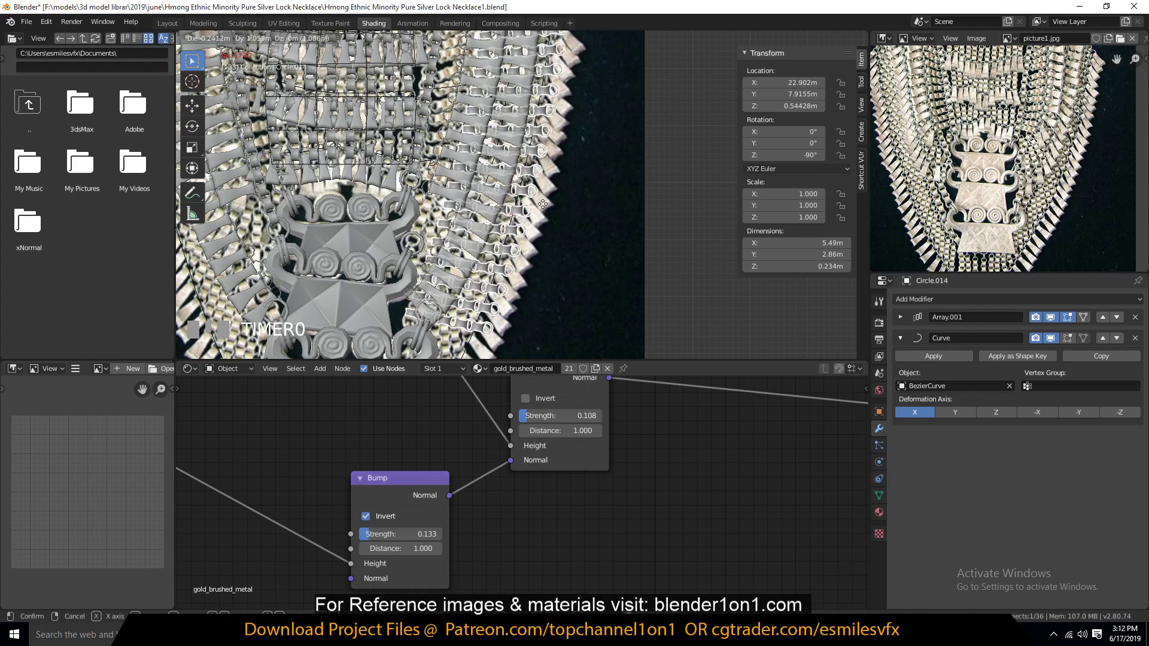
click(543, 206)
scroll(554, 259, down, 1)
key(s)
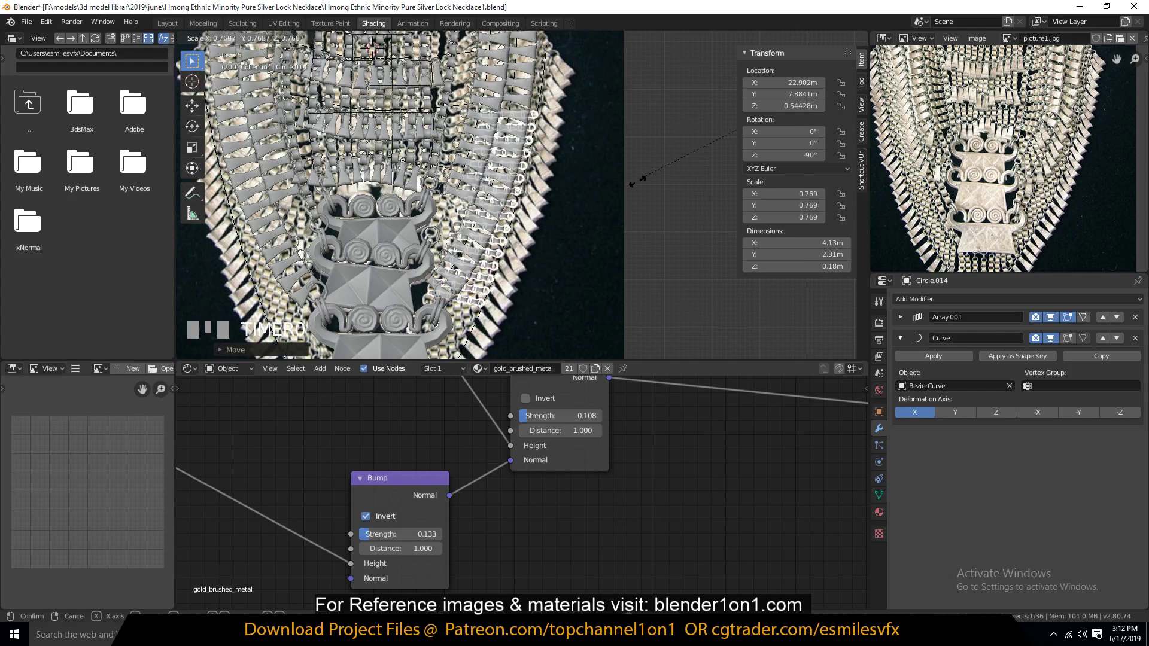
key(Escape)
Step: Rotate the chain column's mesh in Edit Mode so the chains' slant matches the reference, and return to Object Mode
scroll(520, 267, up, 2)
scroll(521, 271, up, 2)
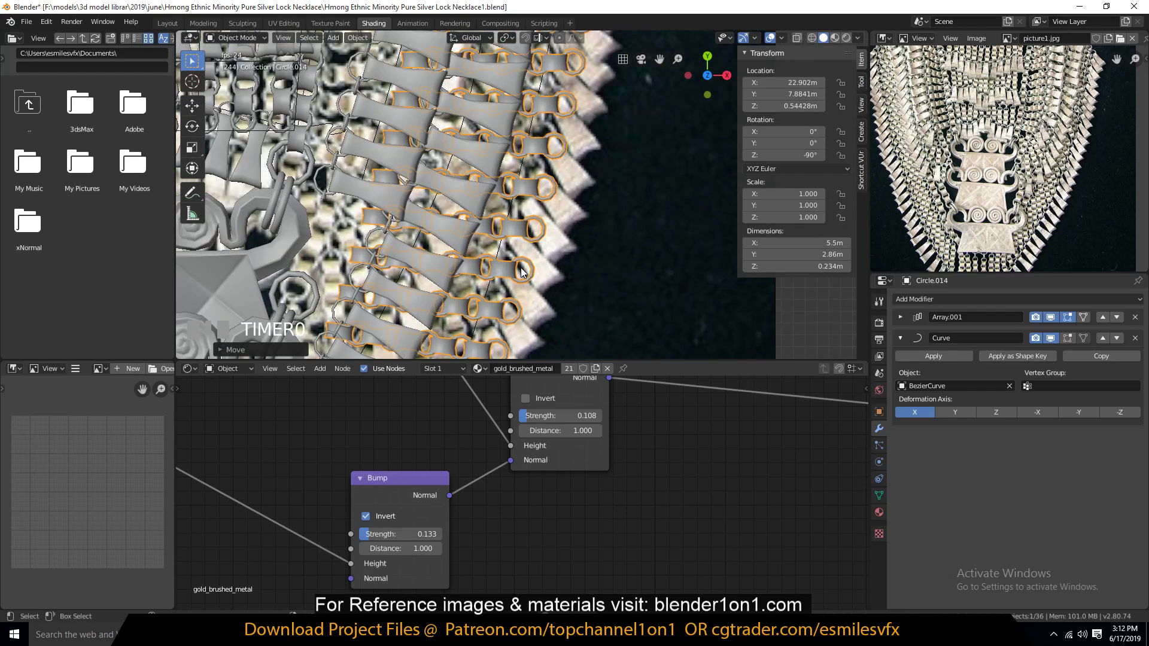
scroll(522, 266, down, 1)
key(Tab)
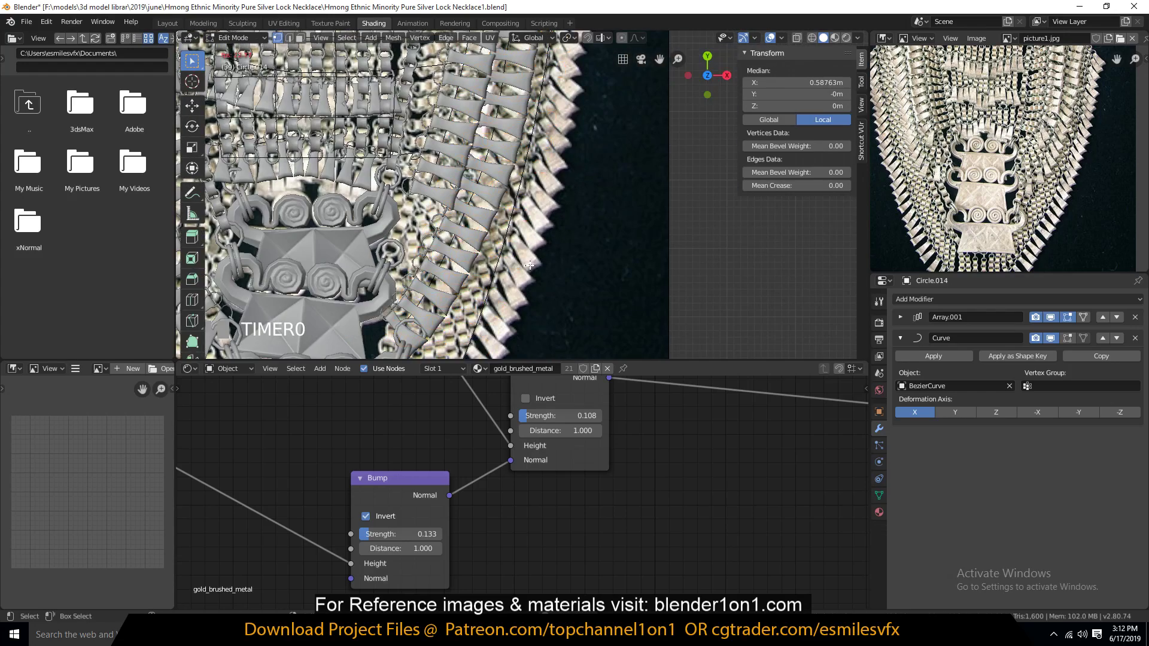
scroll(538, 262, down, 4)
key(KP_Decimal)
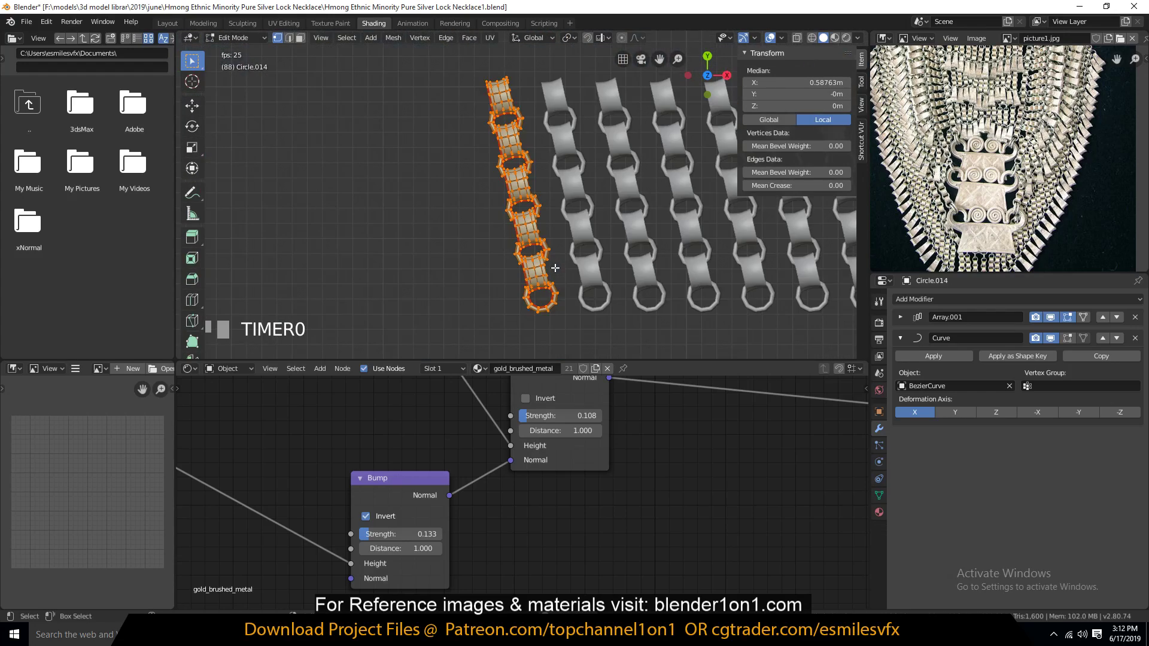
key(r)
key(x)
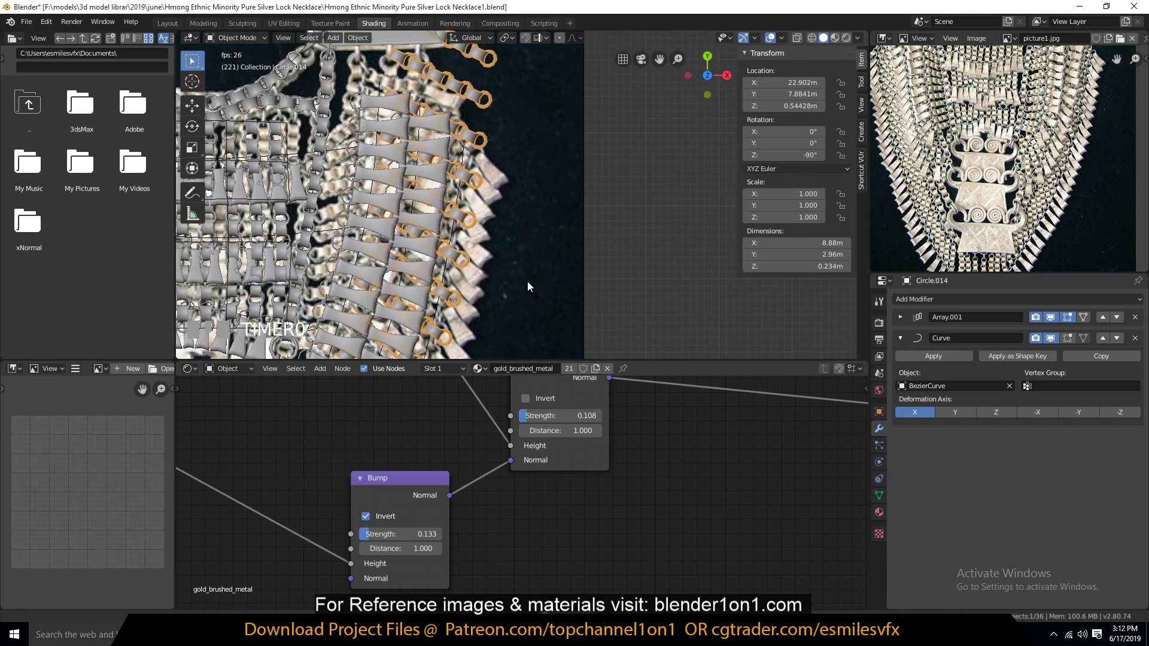
Step: Set Array.001's relative Y offset to 0.550 and its count to 20
click(901, 317)
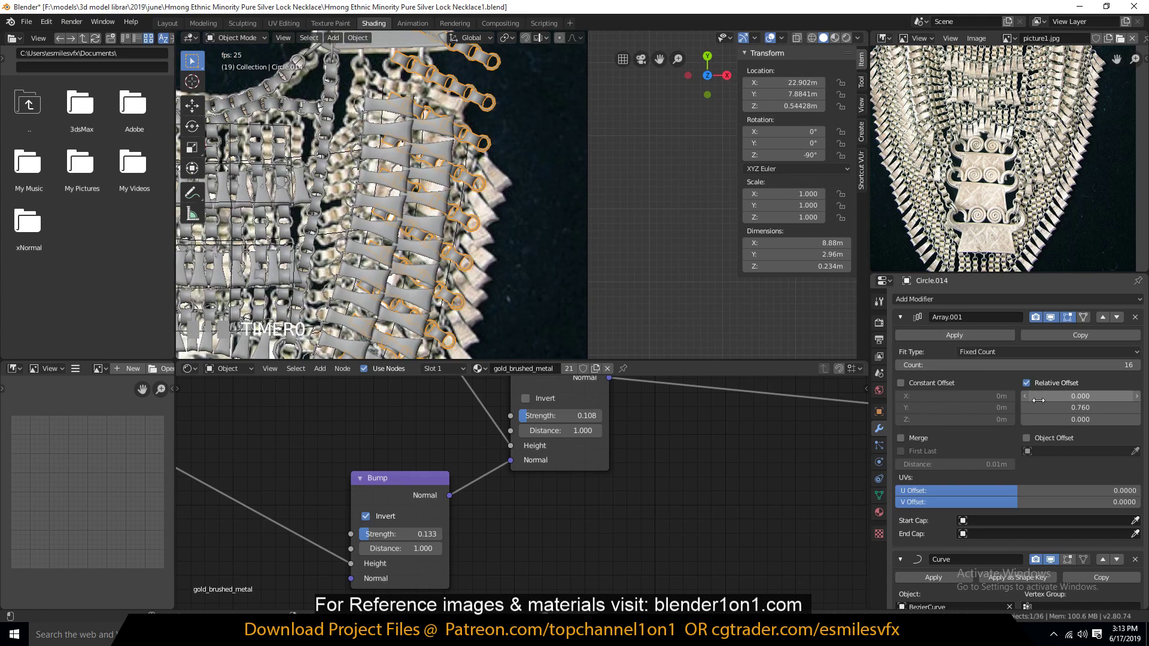
drag(1080, 408, 1041, 407)
scroll(621, 273, down, 3)
shift+middle_drag(576, 273, 676, 130)
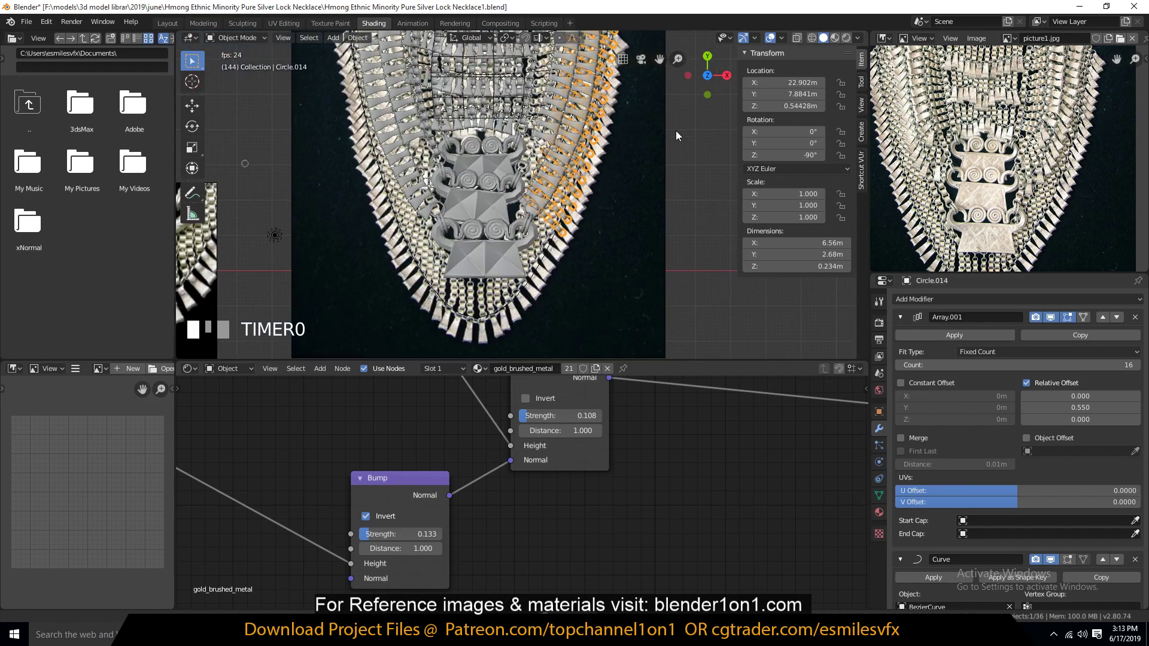
scroll(676, 131, up, 3)
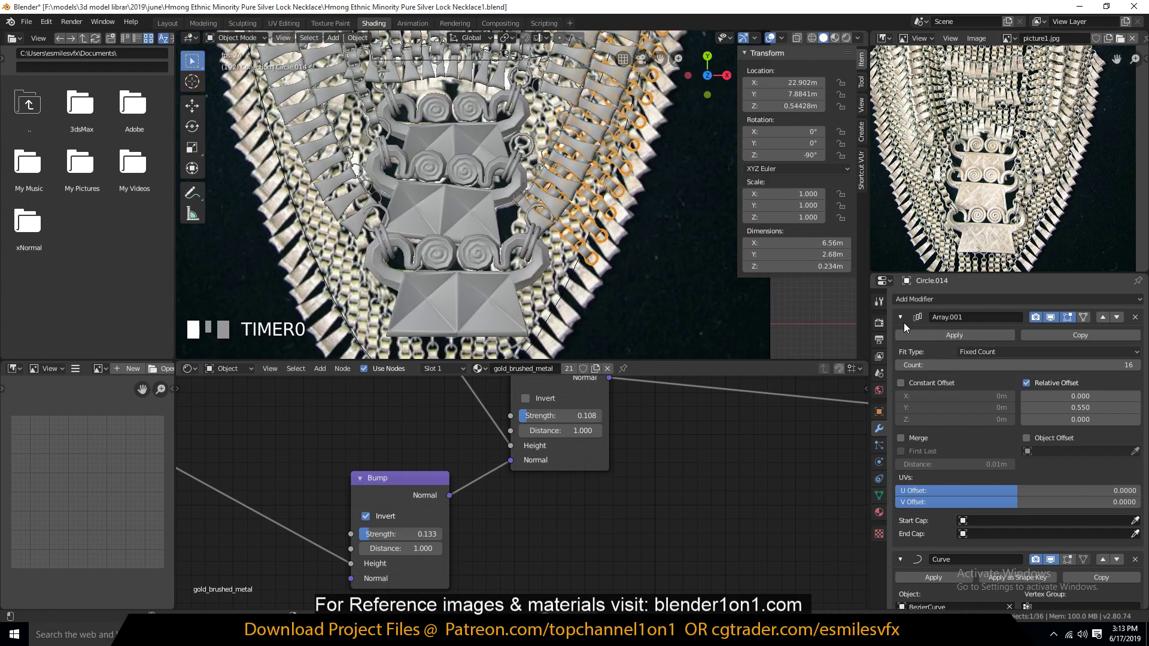
click(901, 317)
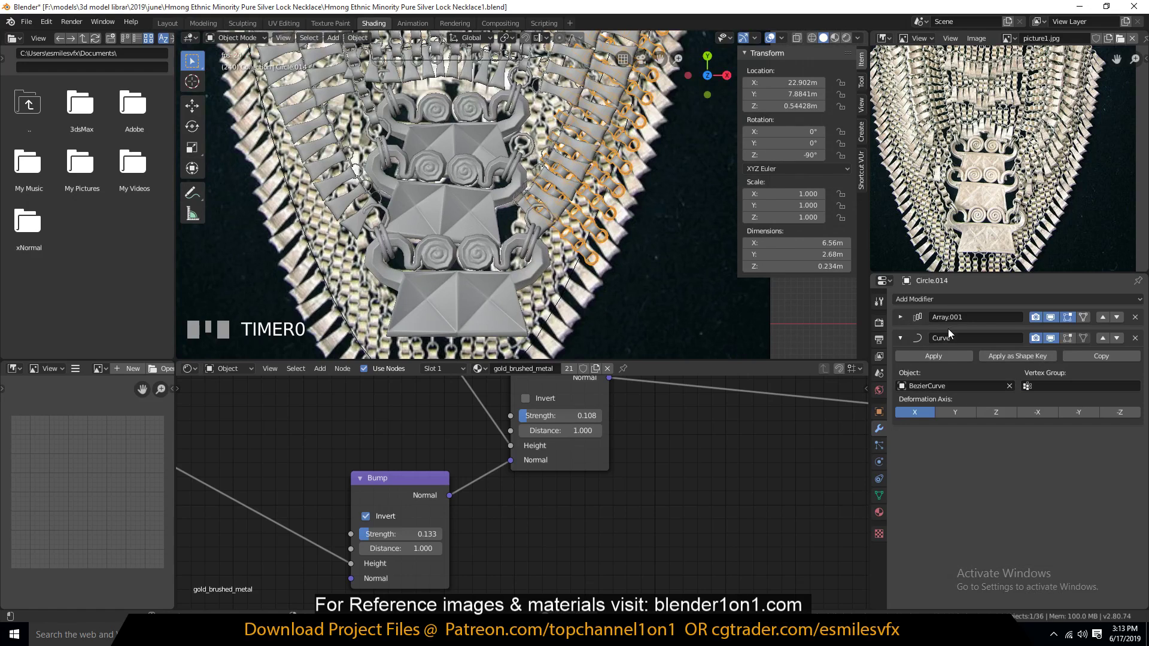
click(904, 319)
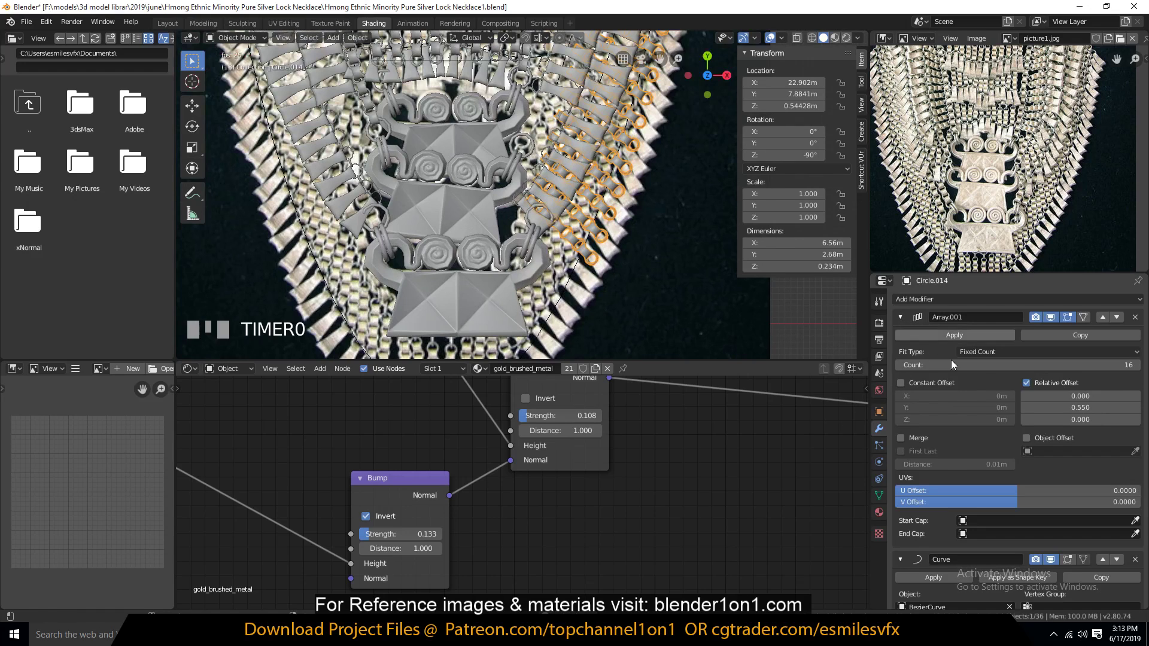
click(1095, 365)
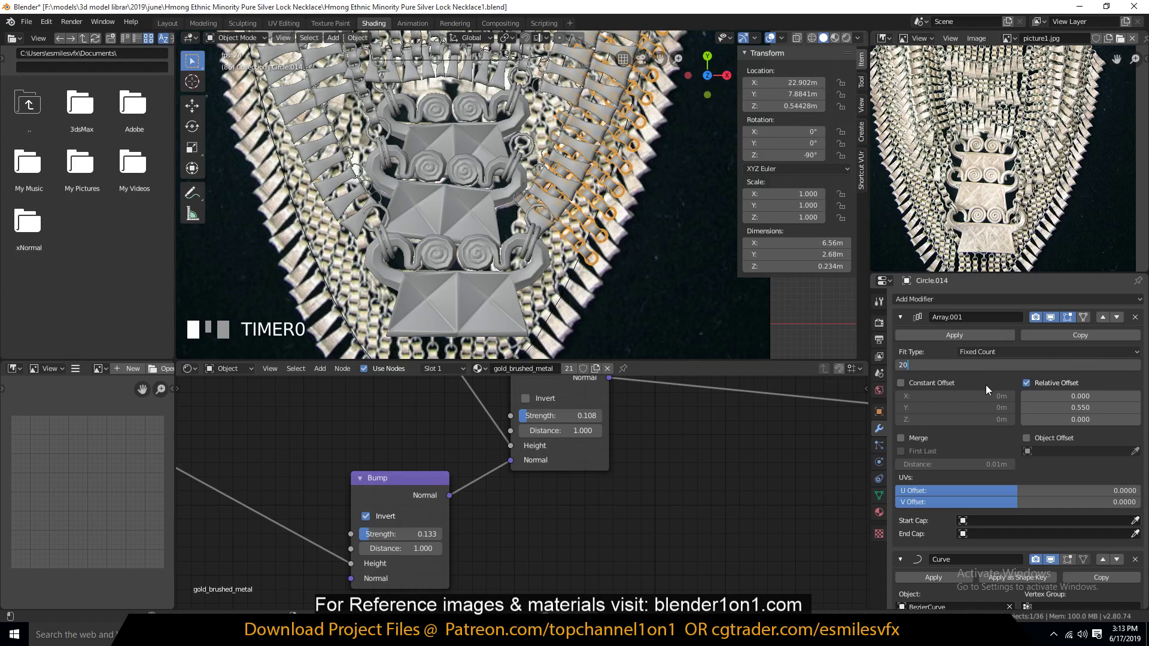
Step: Slide the chain grid about -3.2 m along its local Y axis, down toward the necklace's lower tip
scroll(568, 204, down, 6)
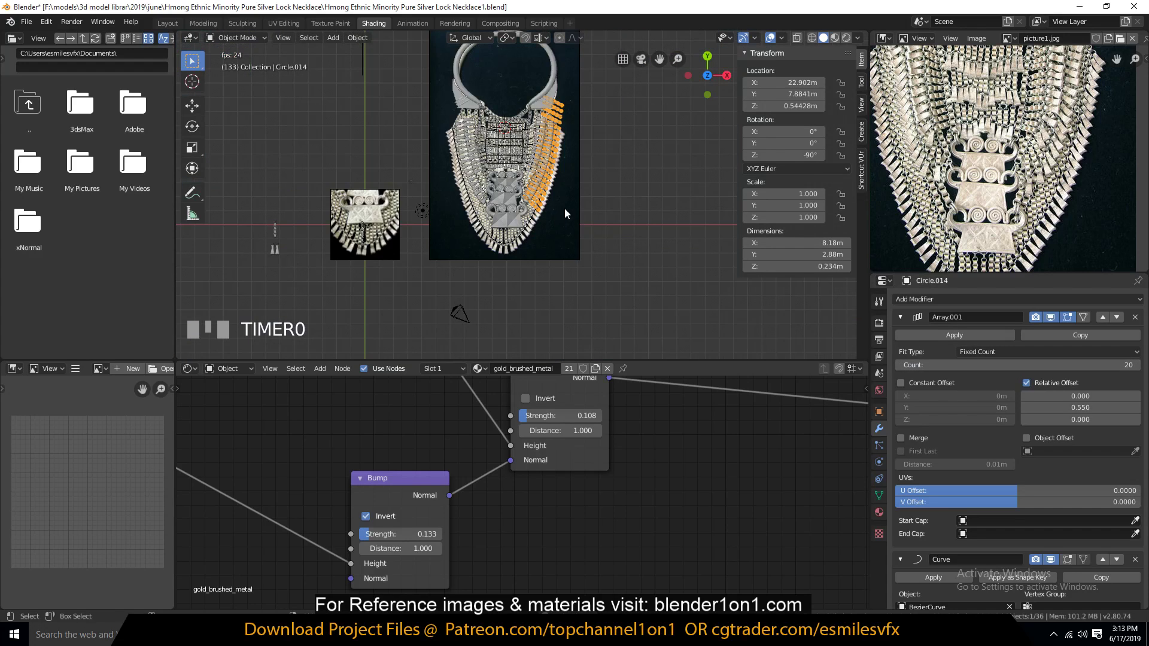
key(g)
key(y)
key(y)
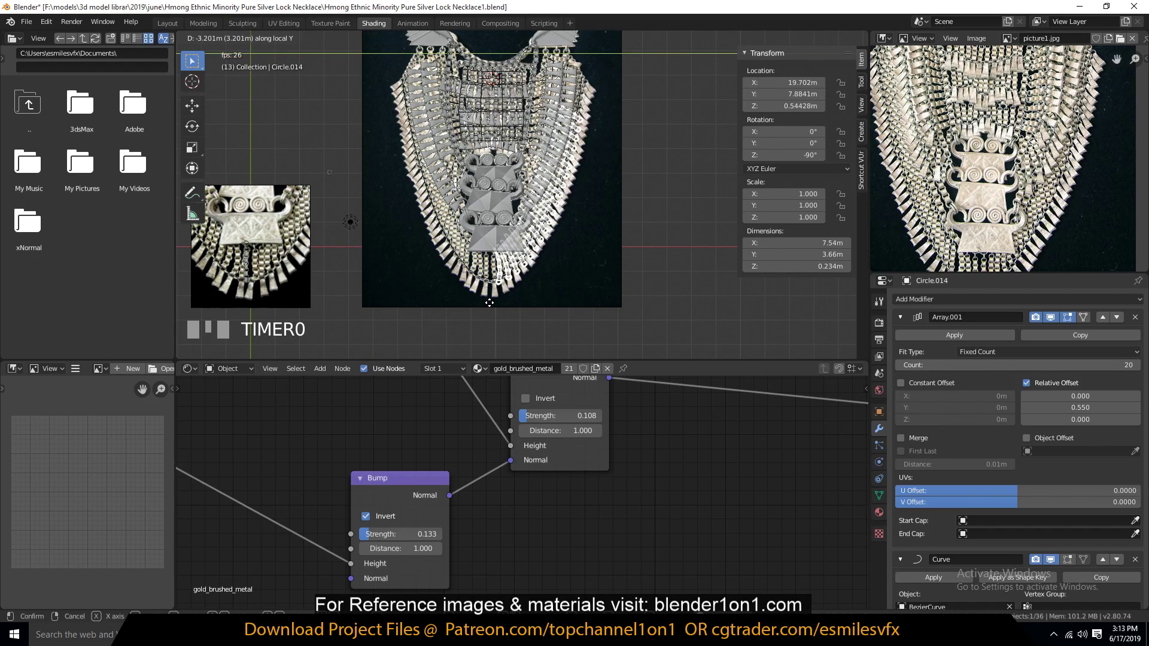
click(561, 266)
Step: Raise Array.001's count to 24 so the chains cover the necklace's whole side, and collapse both modifiers
scroll(564, 261, up, 5)
shift+middle_drag(568, 262, 499, 318)
scroll(499, 317, down, 3)
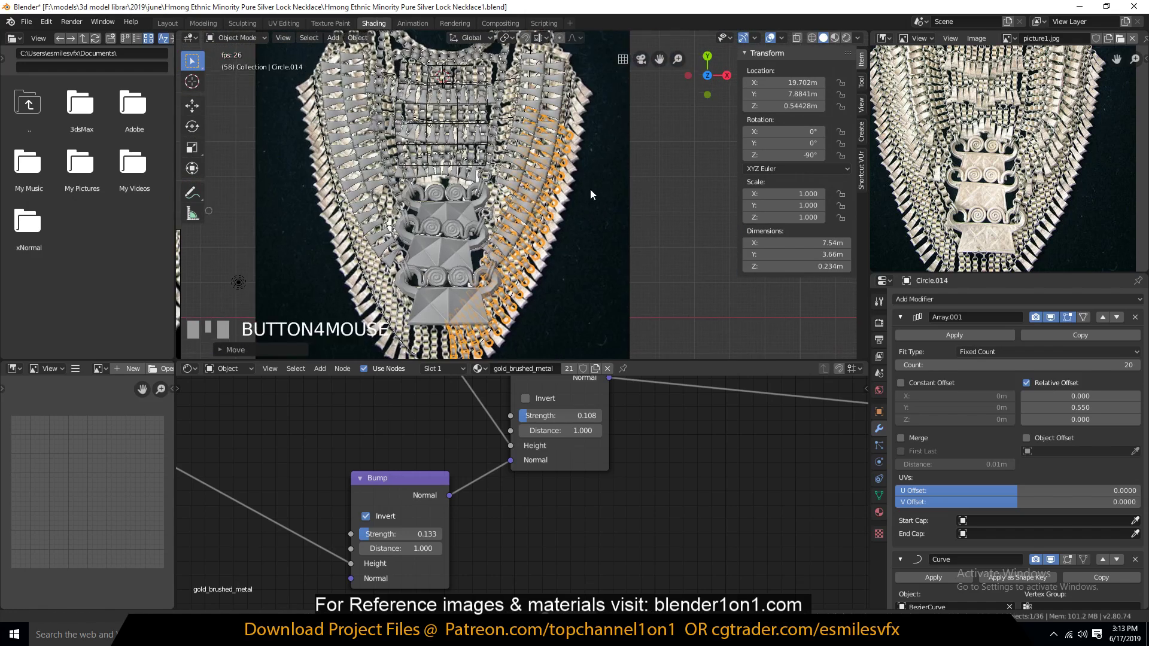
shift+middle_drag(590, 188, 605, 128)
shift+middle_drag(555, 225, 507, 347)
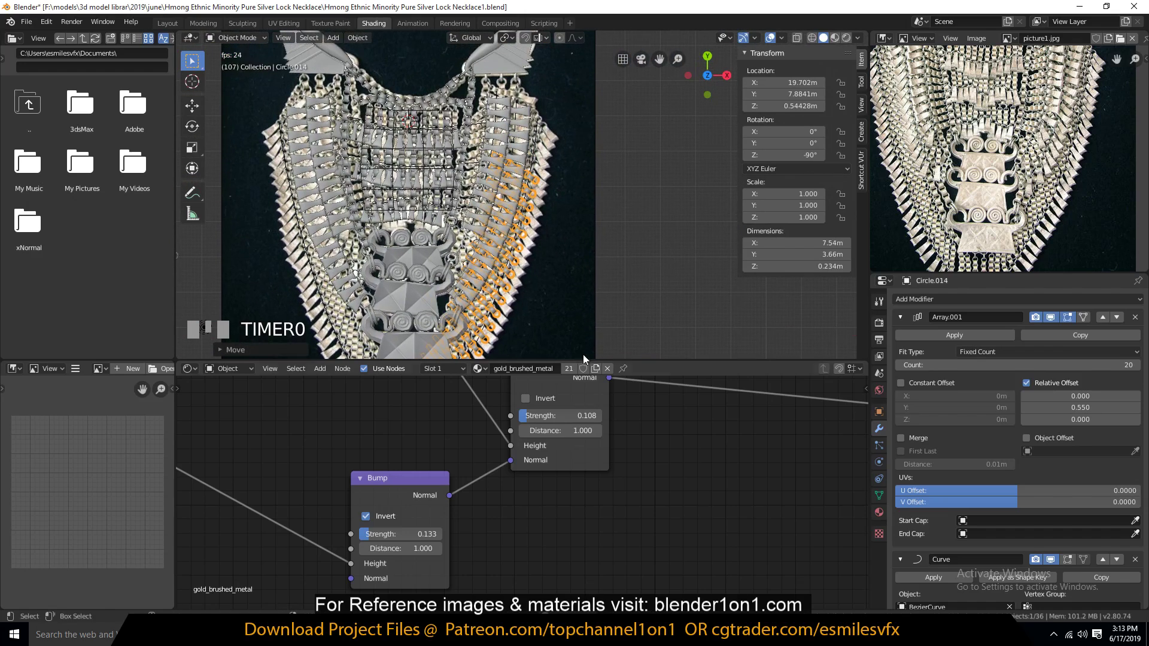
click(1137, 365)
click(1137, 365)
click(1136, 365)
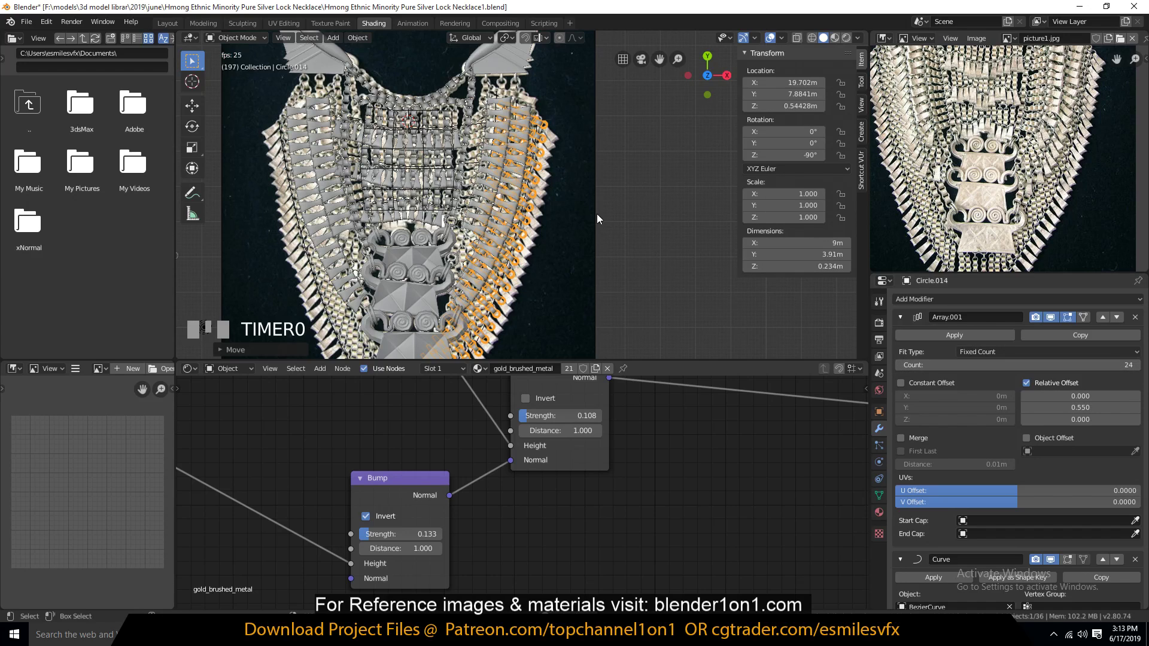
click(904, 319)
click(903, 333)
Step: Try a Mirror modifier on the chain grid and remove it
click(932, 299)
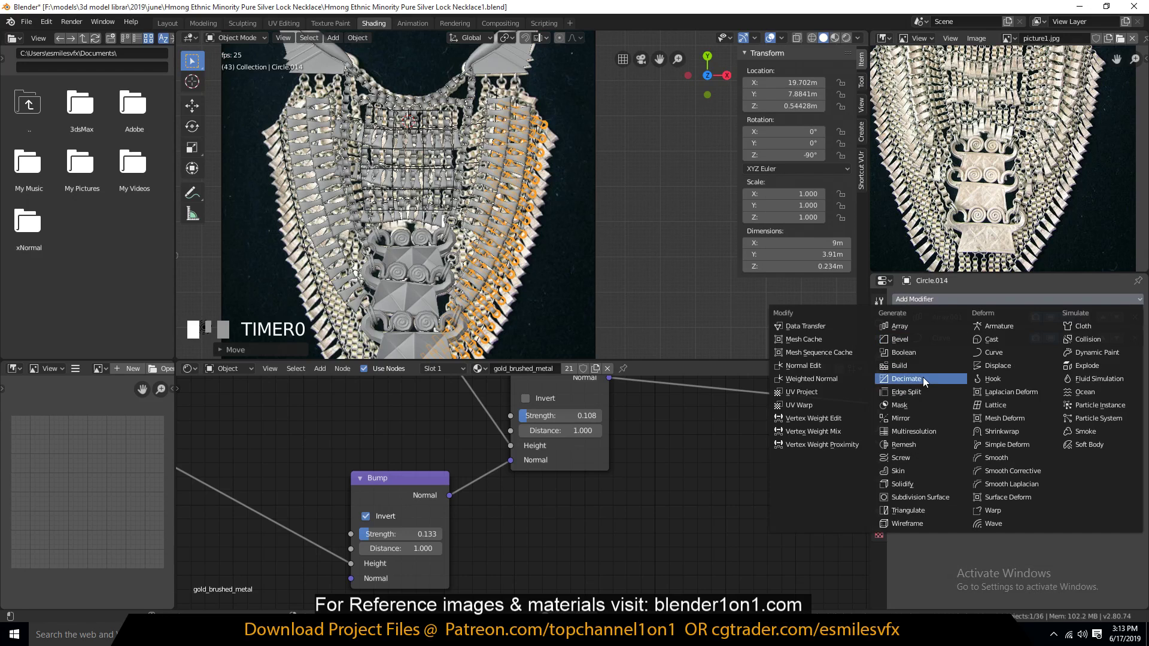
click(921, 418)
scroll(512, 252, down, 3)
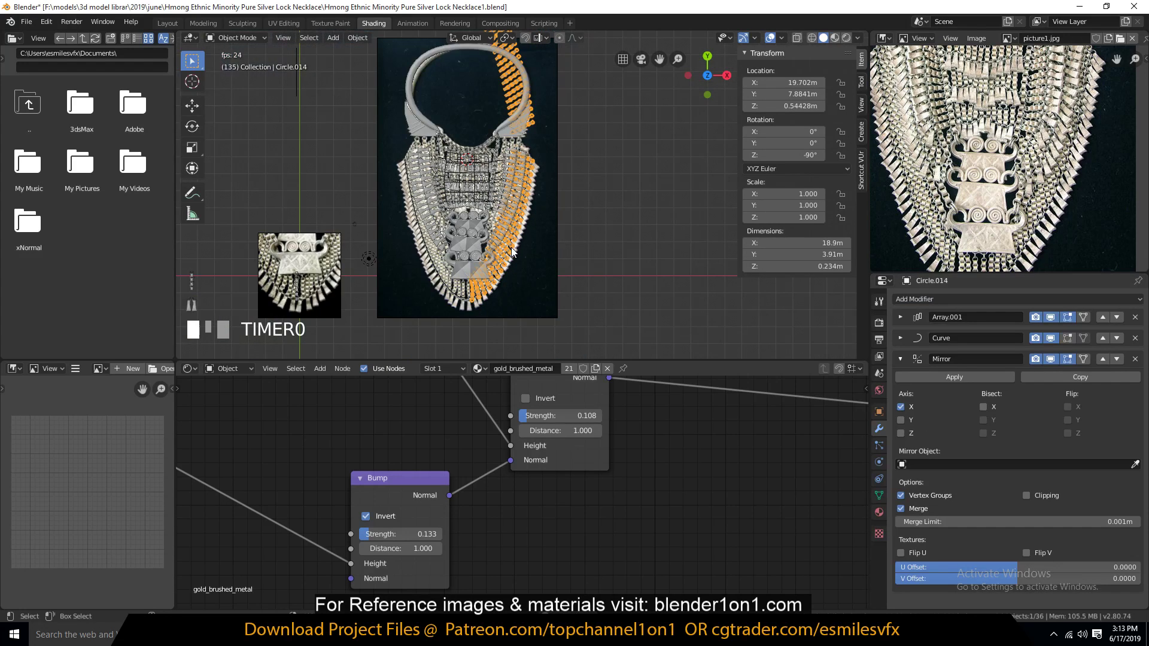
shift+middle_drag(521, 211, 486, 224)
click(1136, 359)
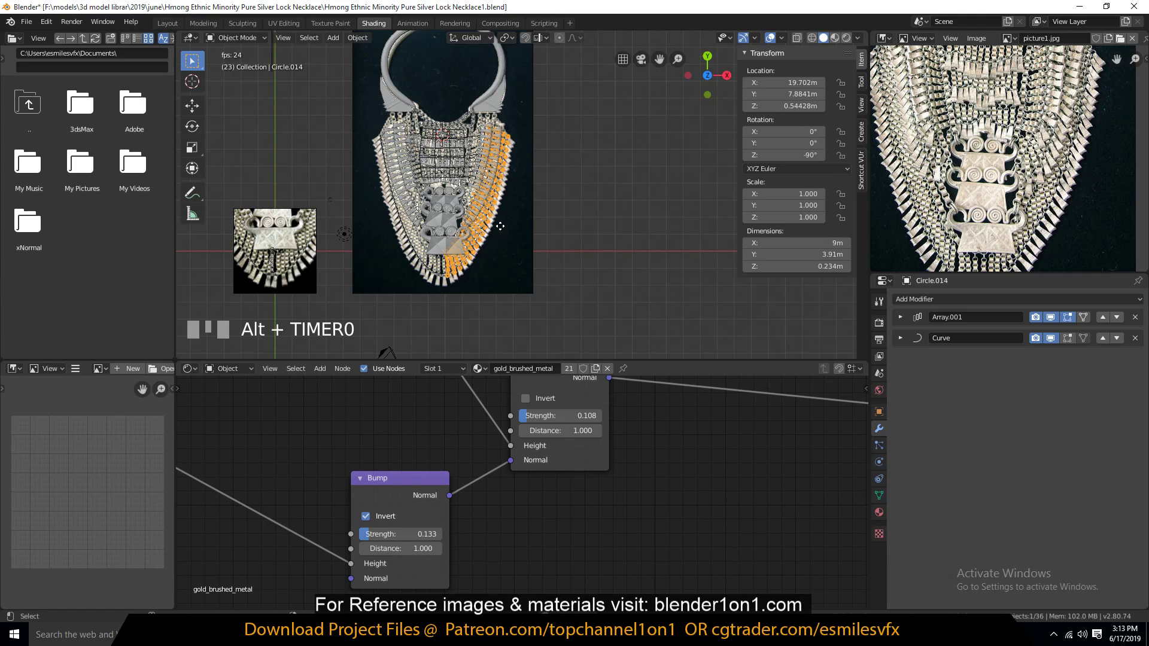
Step: Make a linked duplicate of the chain grid and move it along the global X axis to about X 9.640 m, on the necklace's other side
key(alt+d)
key(y)
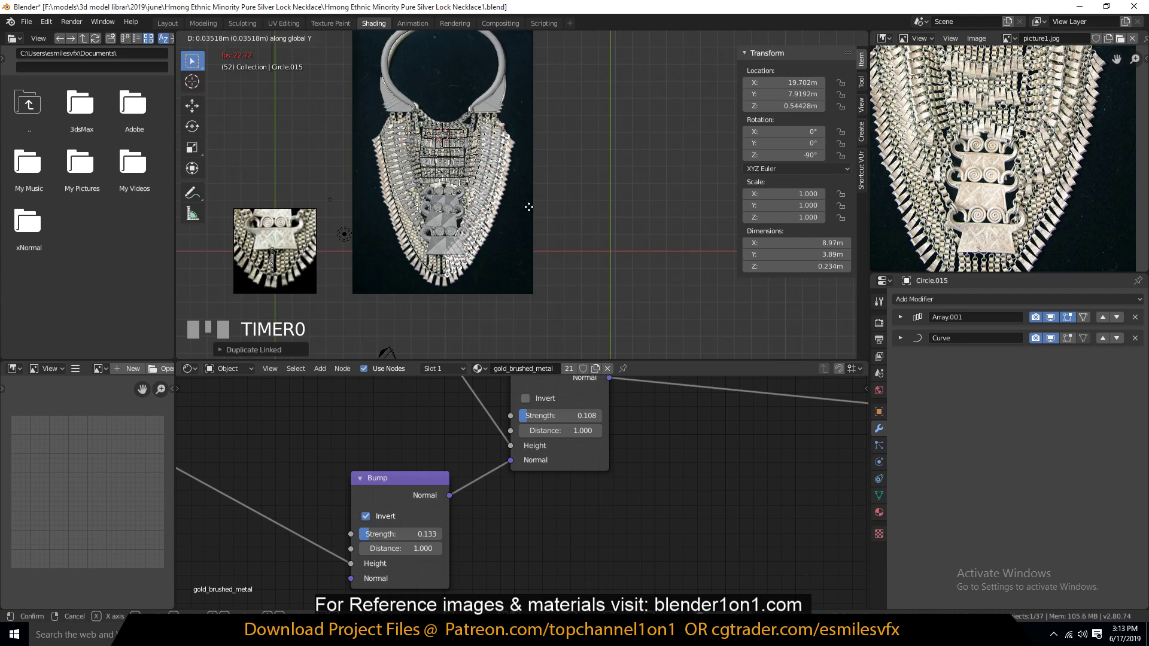
mouse_move(535, 192)
key(x)
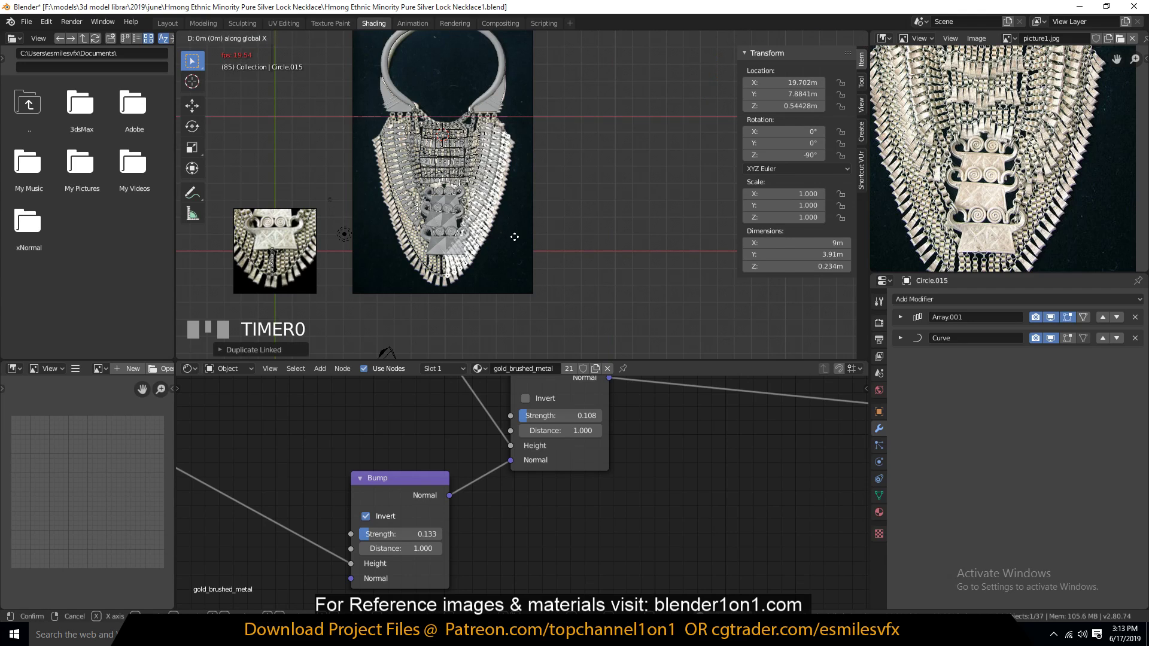
right_click(459, 284)
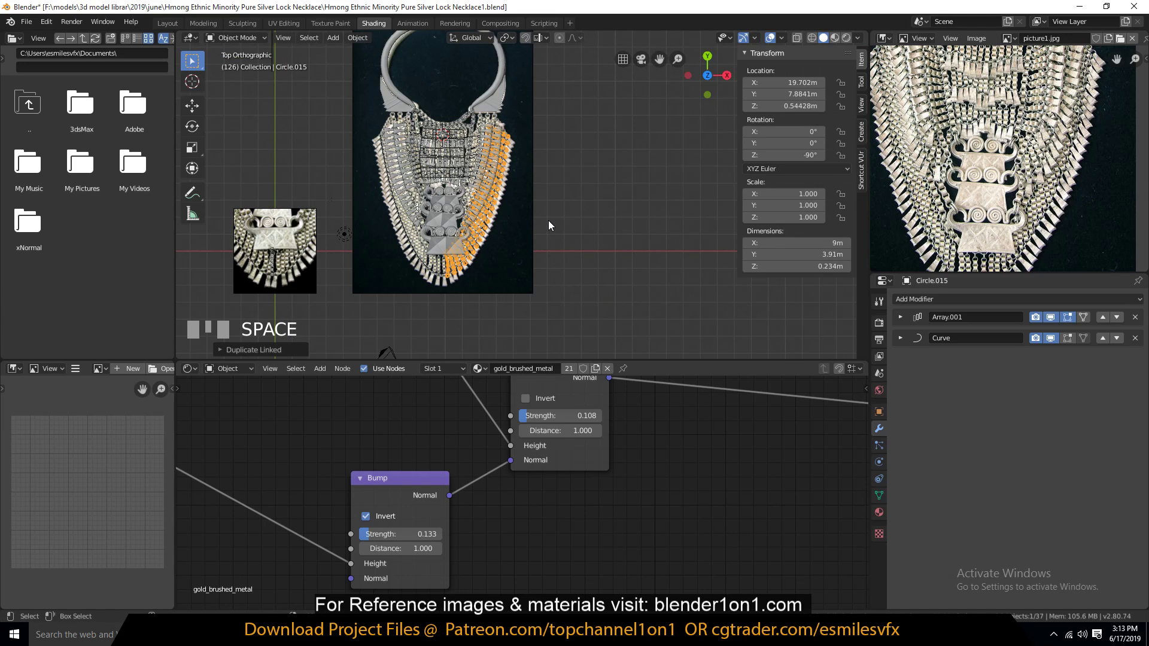
key(g)
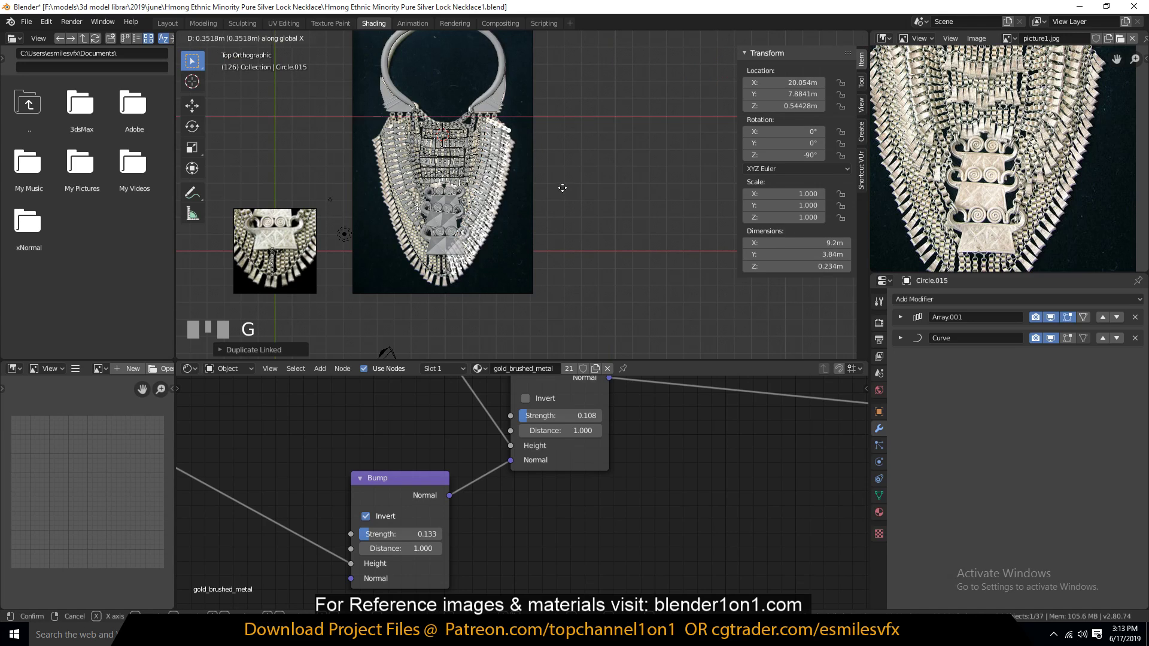
click(376, 245)
Step: Mirror the duplicated chain grid along the global Y axis
scroll(400, 210, up, 3)
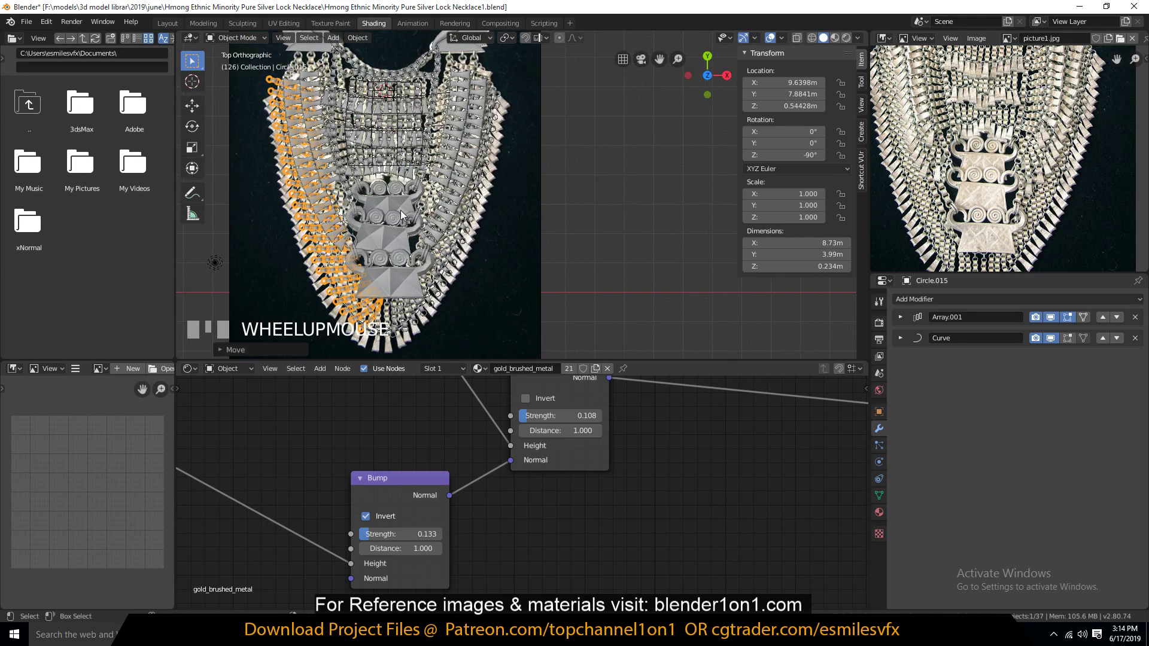
key(ctrl+m)
key(y)
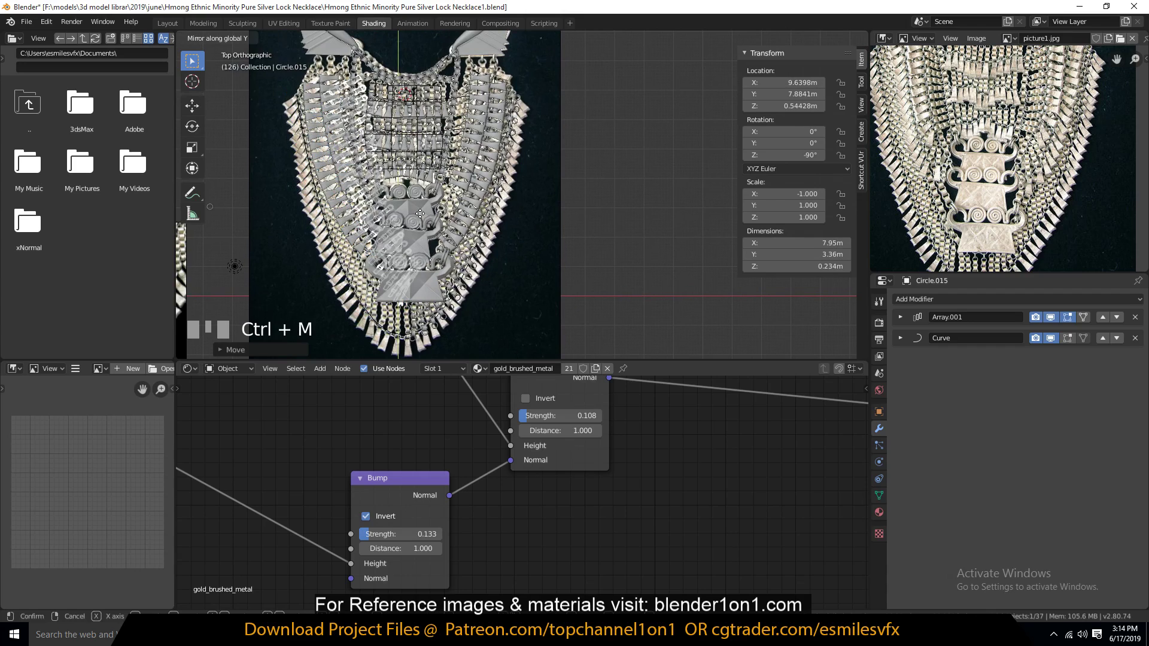
click(420, 214)
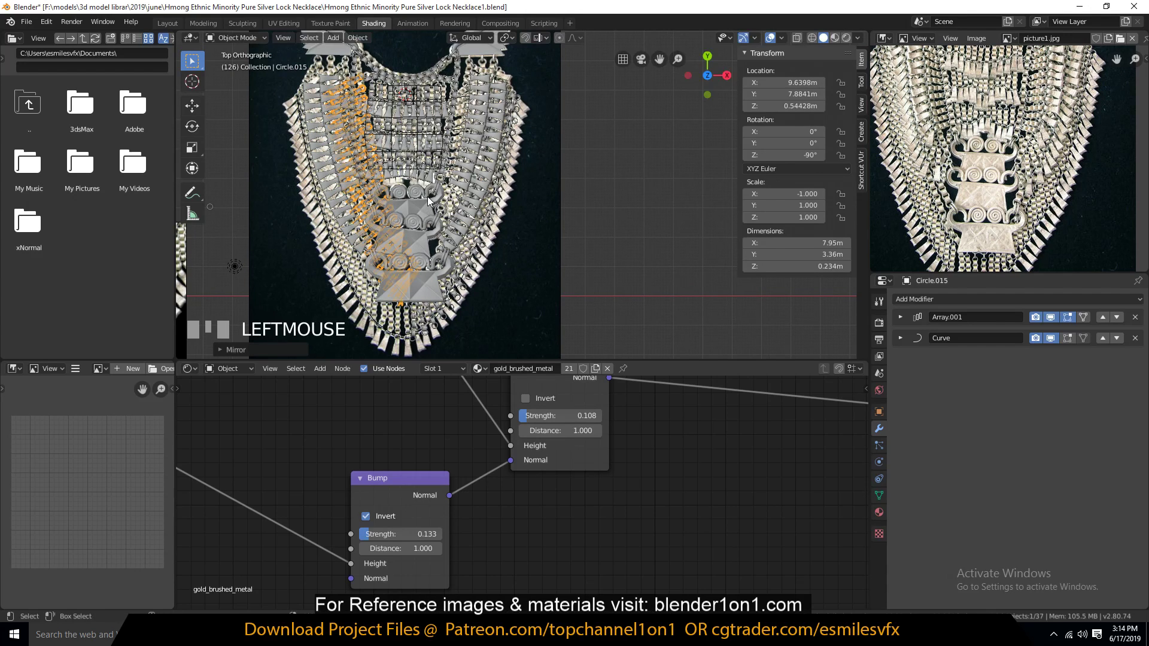
Step: Move the mirrored chain grid onto its side of the necklace, to about X 9.518 m, Y 6.703 m
key(g)
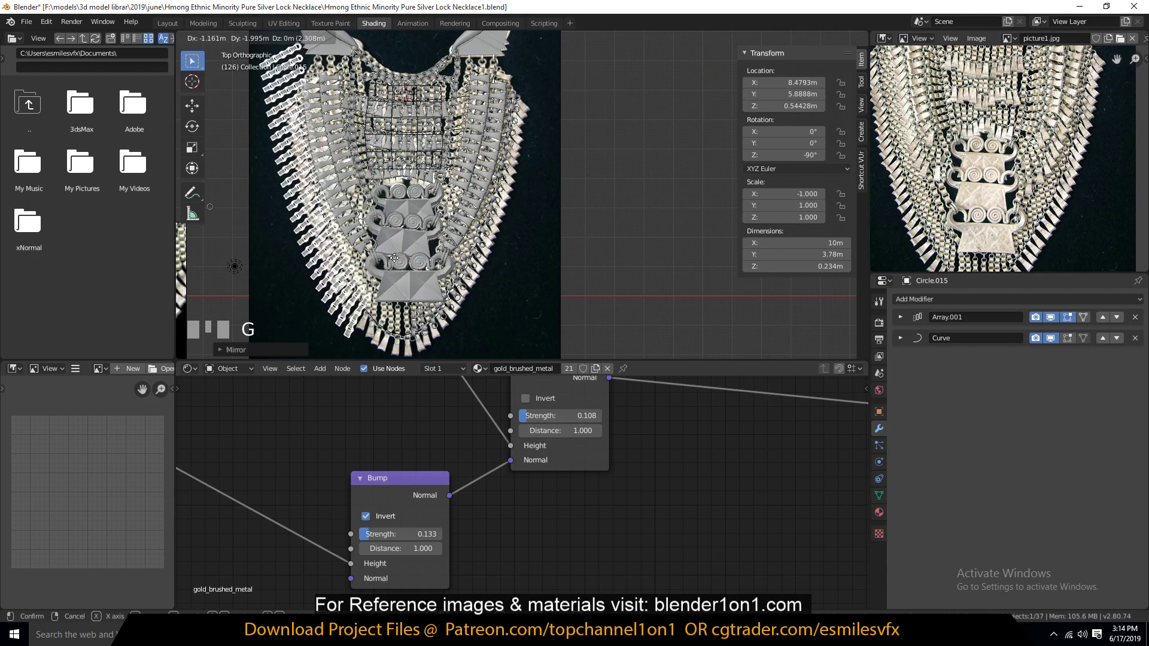
click(423, 231)
middle_drag(423, 231, 460, 206)
scroll(504, 229, down, 3)
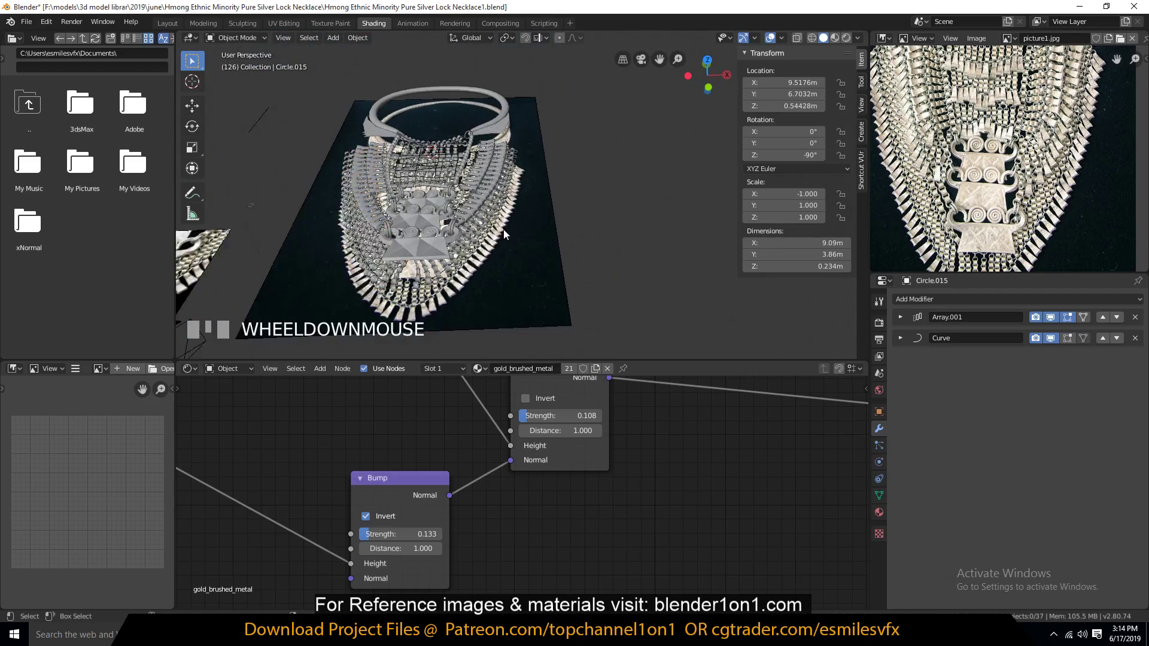
Step: Set the Array modifier's count to 26 on the original chain grid along the necklace's +X side
key(KP_7)
scroll(547, 240, up, 4)
click(479, 230)
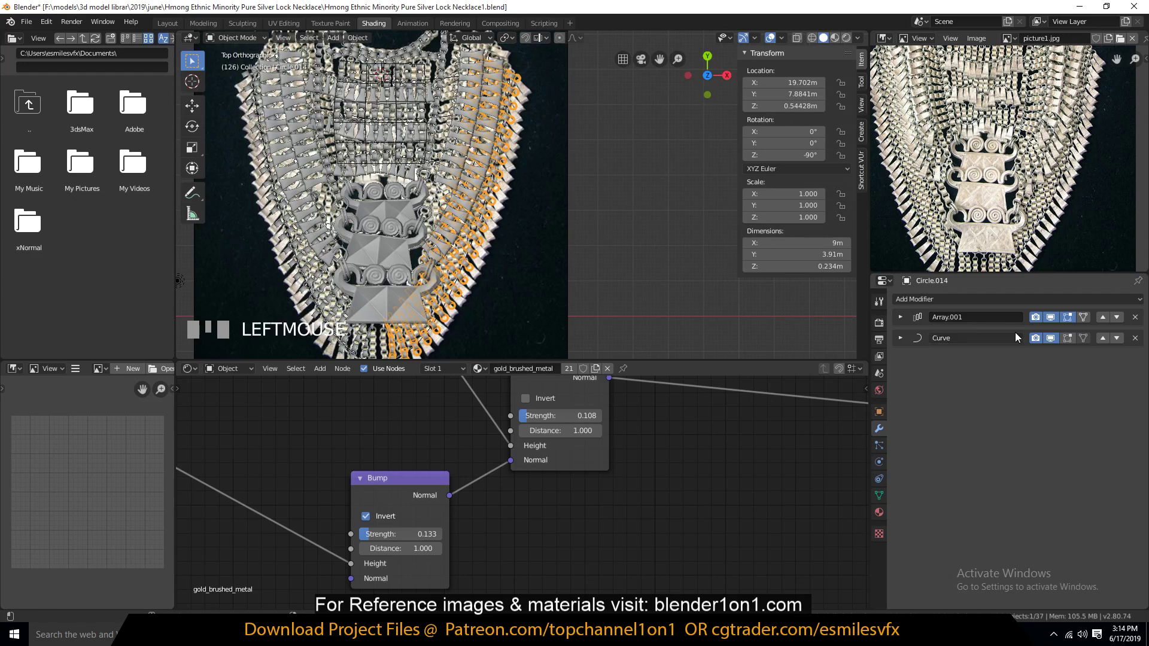
click(901, 317)
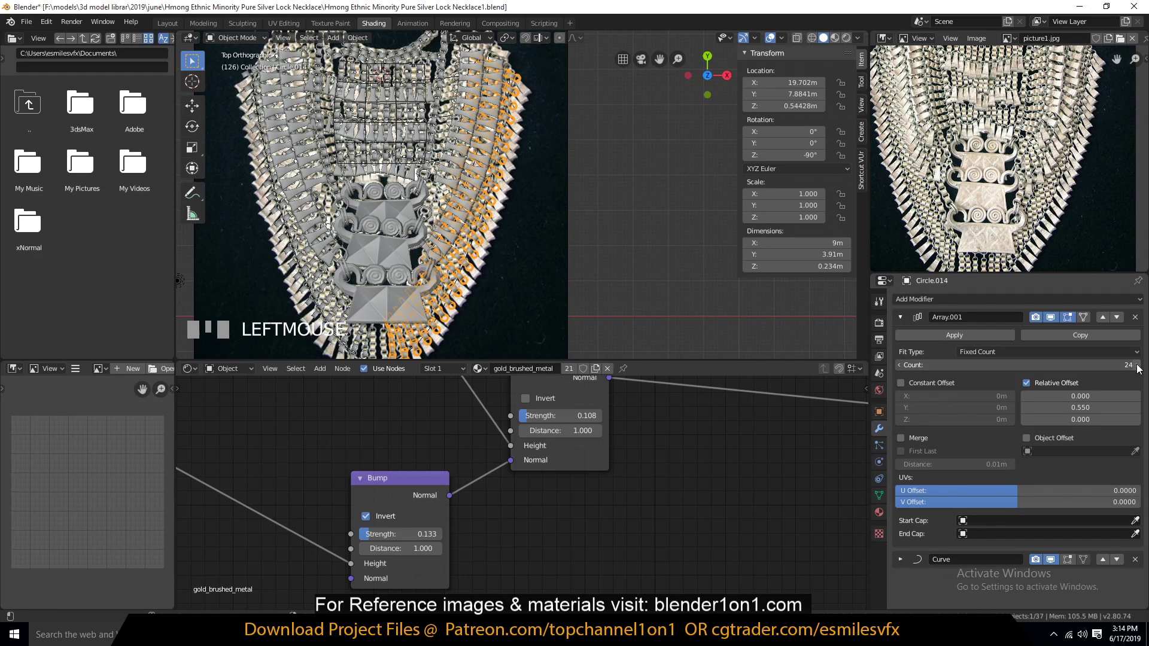
Step: Move the extended chain grid along its local Y axis to about X 19.193 m
key(g)
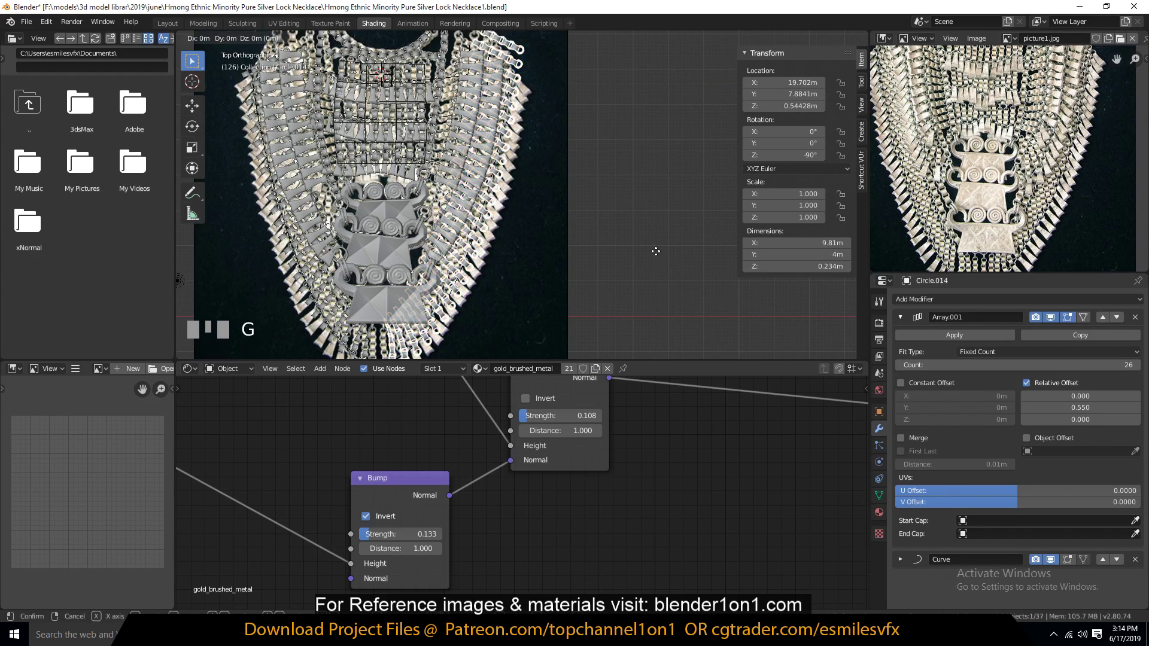
key(y)
key(y)
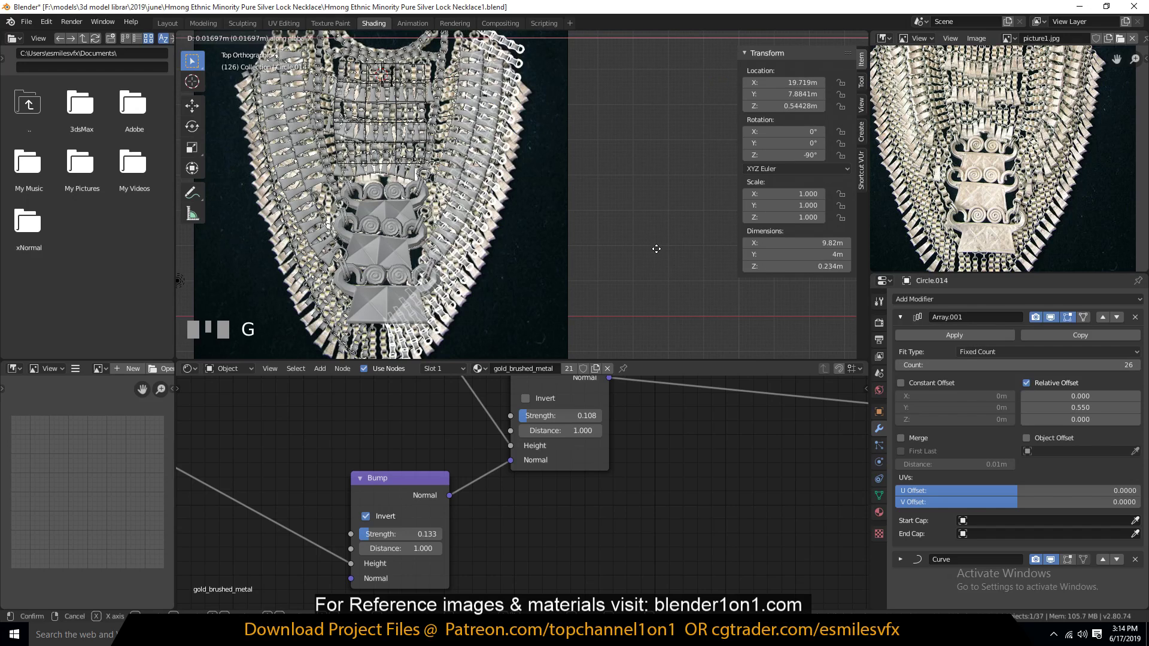
click(638, 288)
click(638, 289)
shift+middle_drag(578, 262, 597, 196)
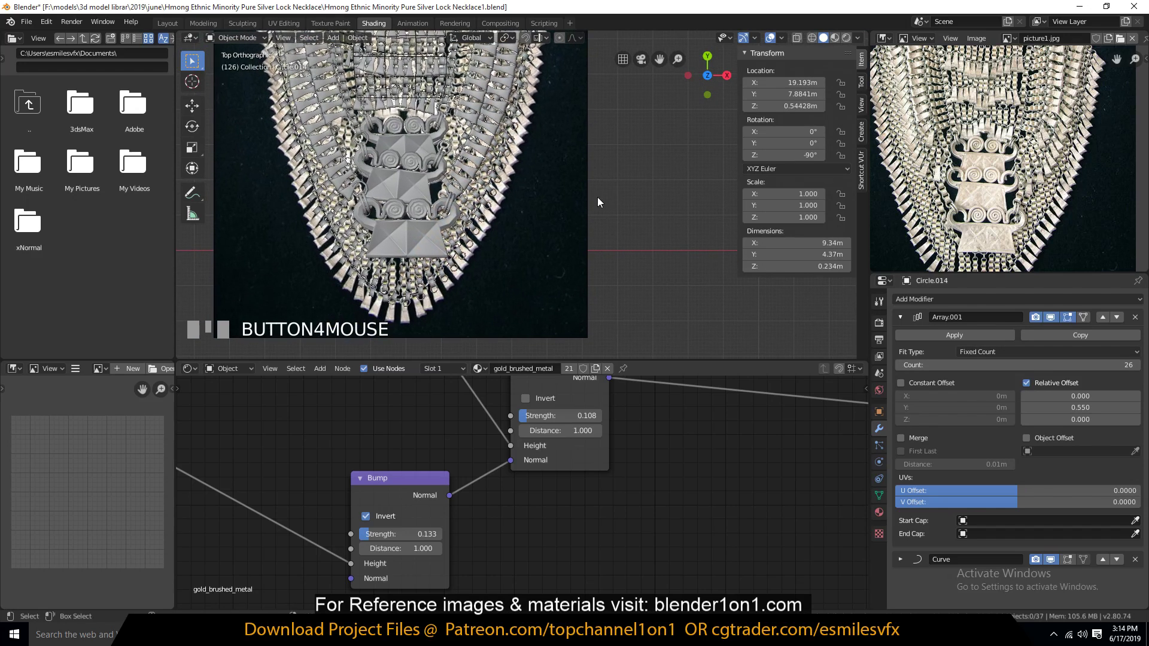
Step: Unhide all hidden objects, clear the selection and check the chain grids against the pendant rows
key(alt+h)
key(alt+a)
middle_drag(530, 236, 593, 198)
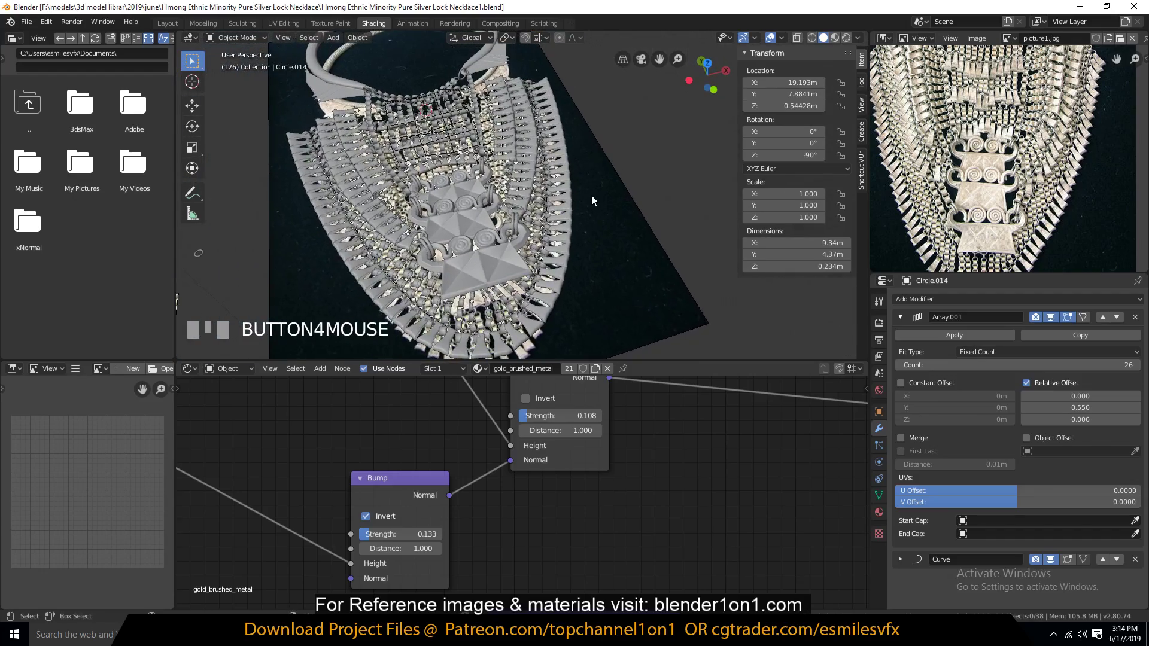
key(KP_7)
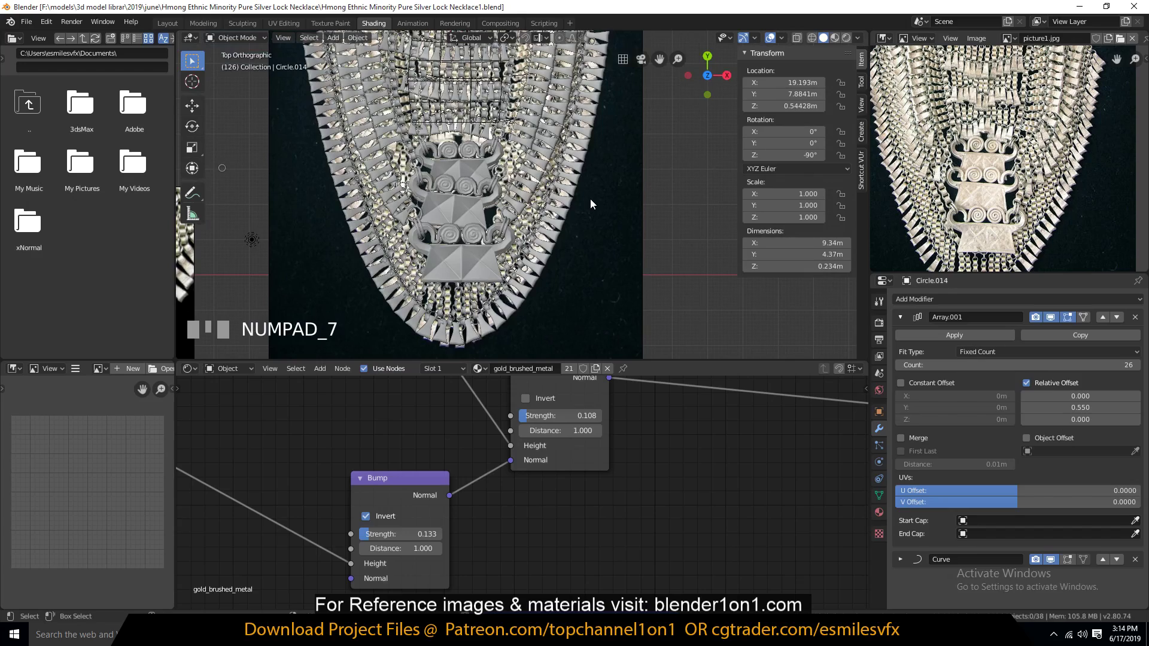
scroll(563, 197, up, 1)
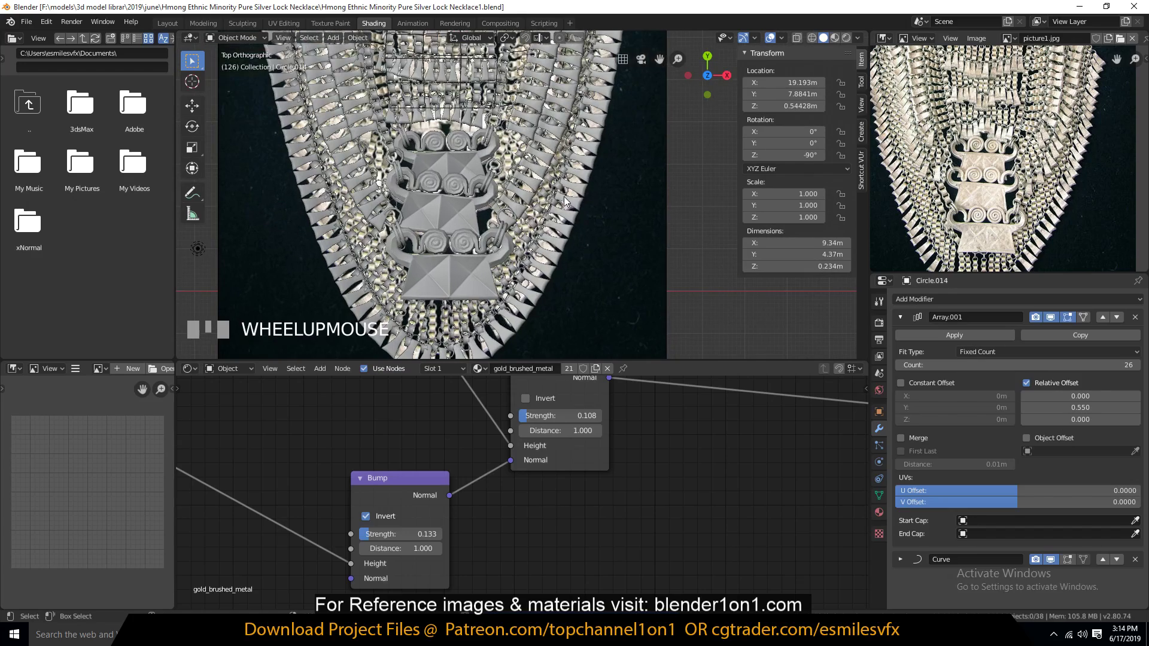
middle_drag(563, 196, 531, 277)
scroll(572, 95, up, 5)
scroll(530, 136, down, 3)
key(KP_7)
scroll(532, 154, down, 4)
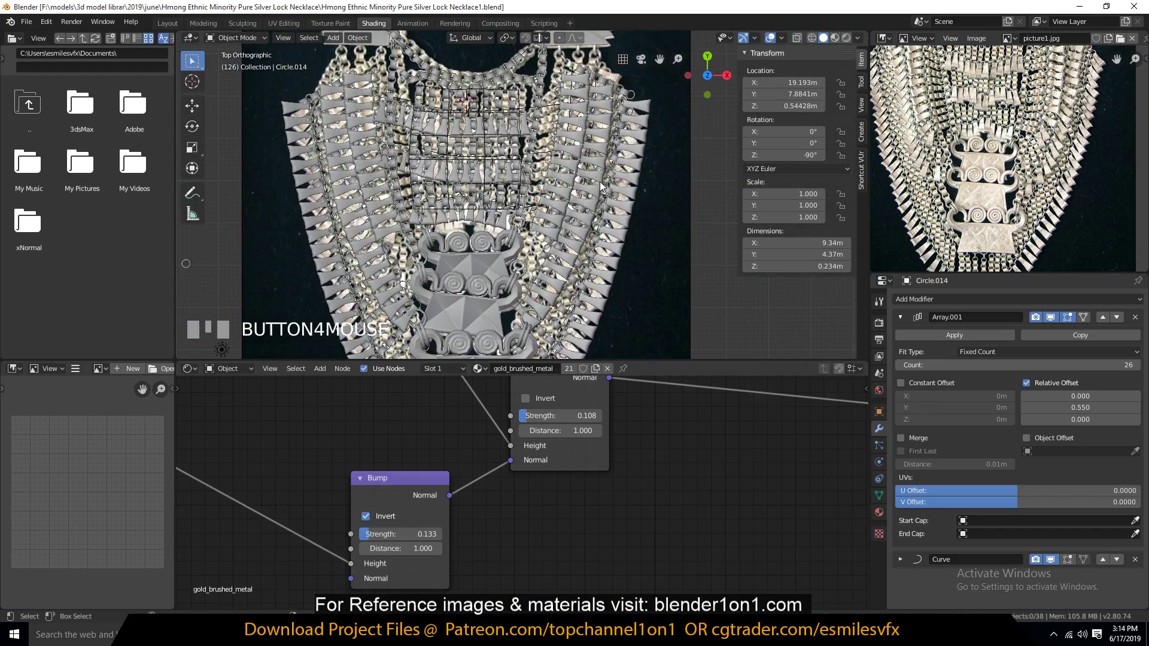
Step: Make a linked duplicate of the extended chain grid and move it along the global Y axis to about Y 8.803 m
click(622, 174)
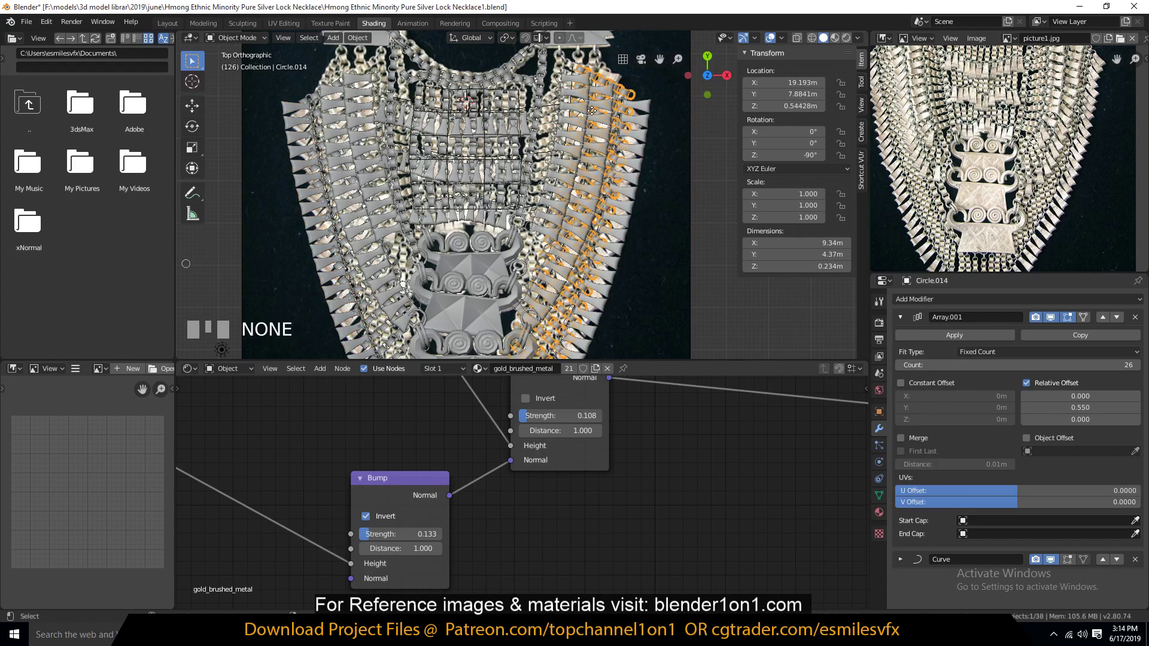
key(alt+d)
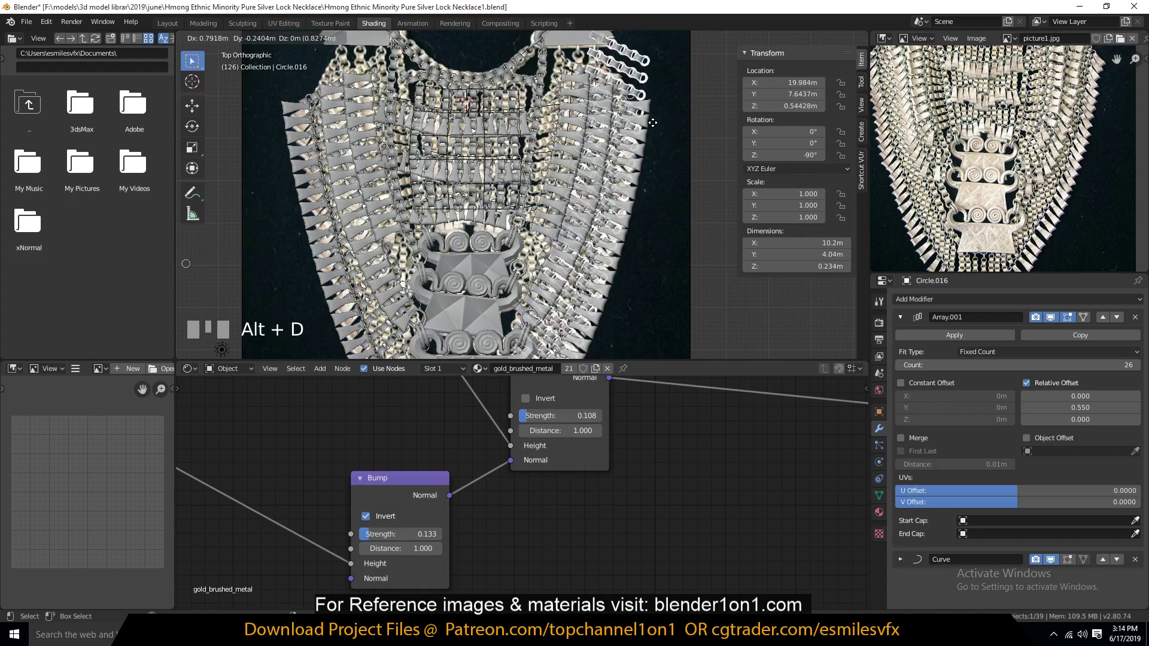
key(x)
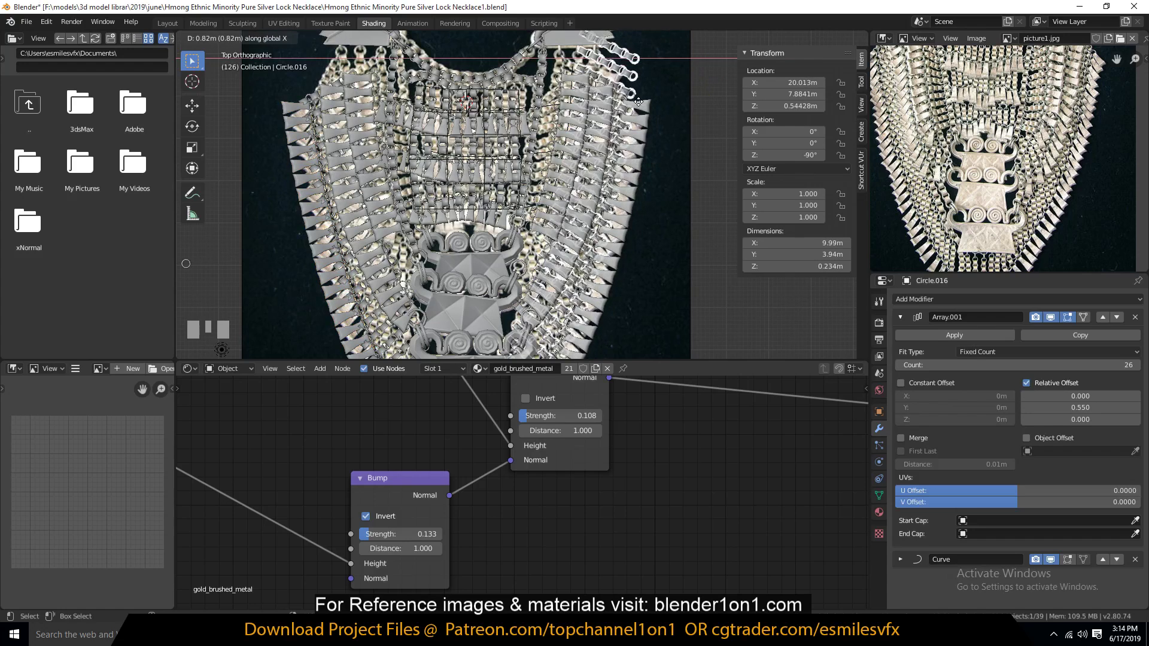
key(y)
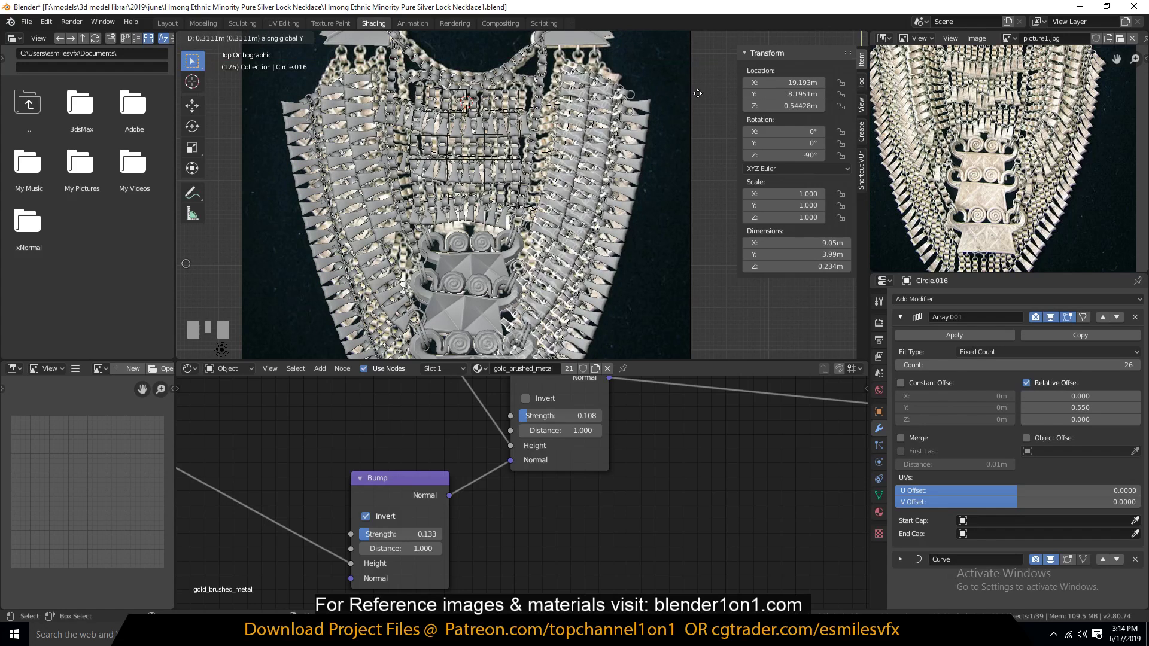
click(707, 74)
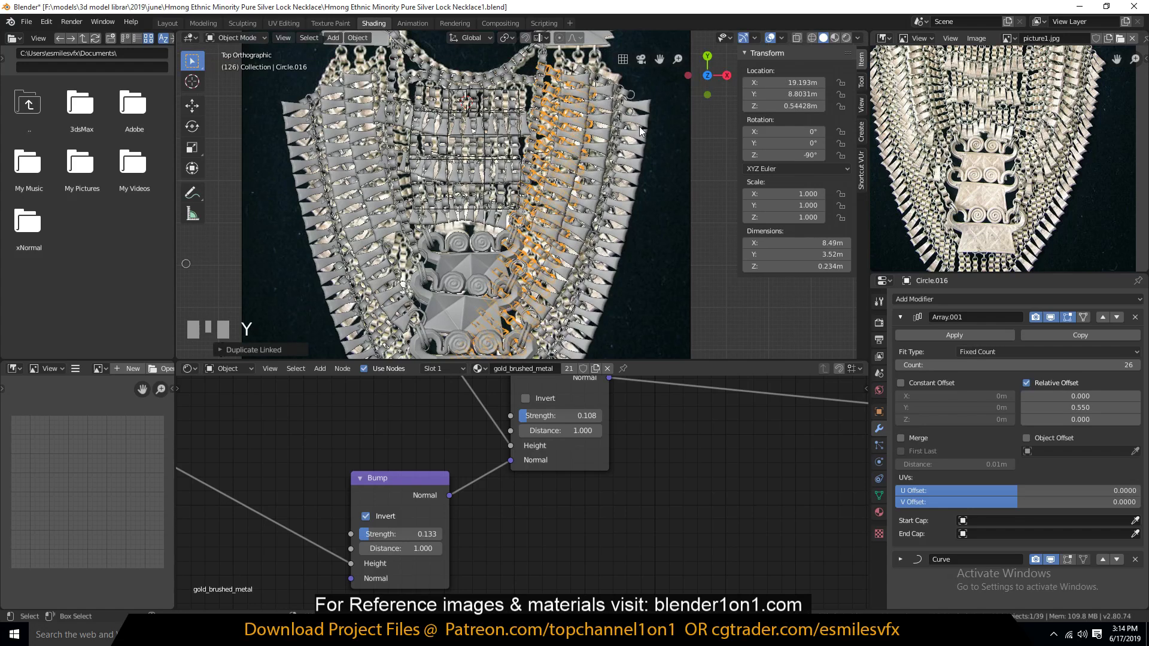
Step: Mirror the newly duplicated chain grid along the global Y axis
key(m)
right_click(577, 209)
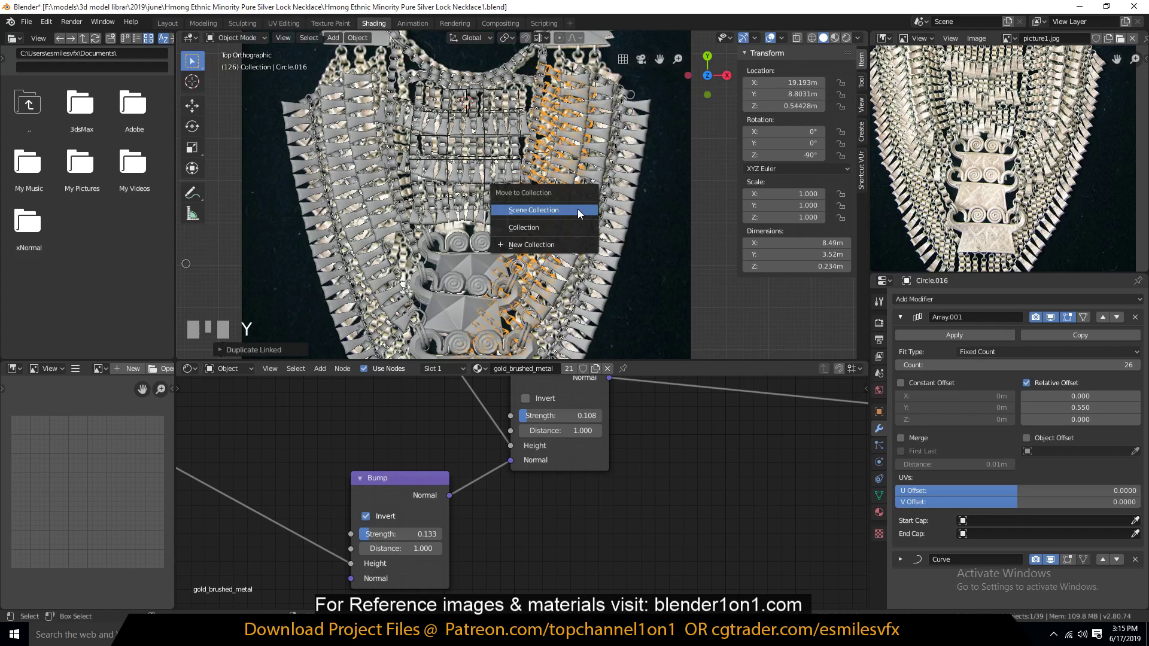
key(ctrl+m)
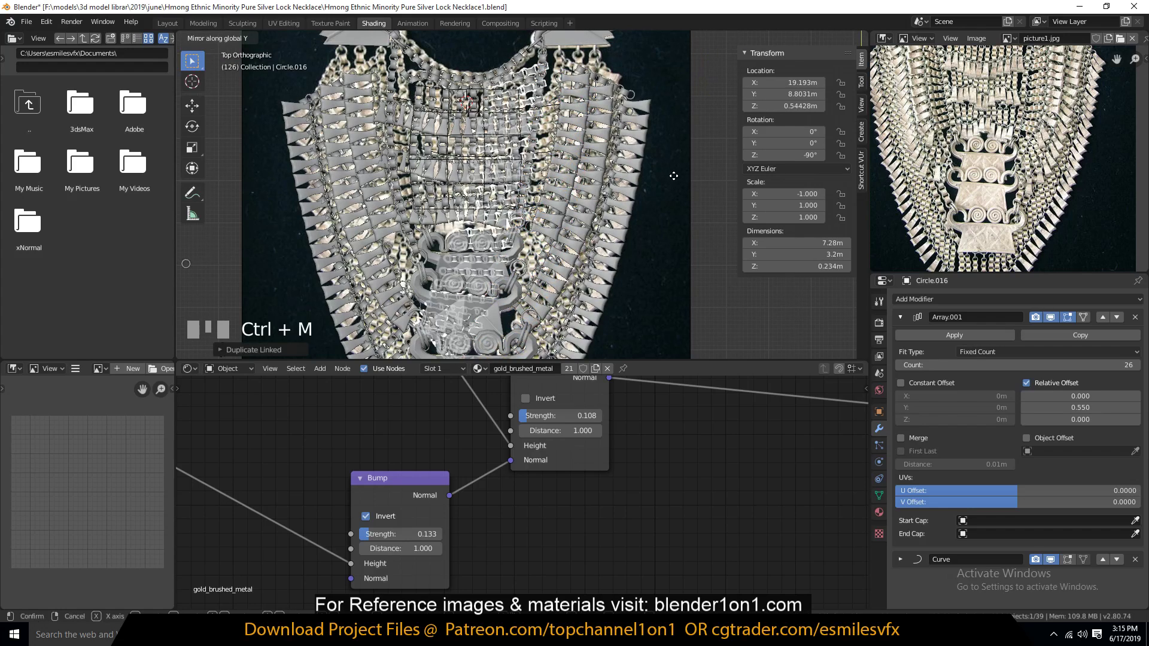
click(673, 176)
Step: Move the mirrored duplicate back over its side of the necklace, to about X 19.207 m, Y 7.474 m
key(g)
key(y)
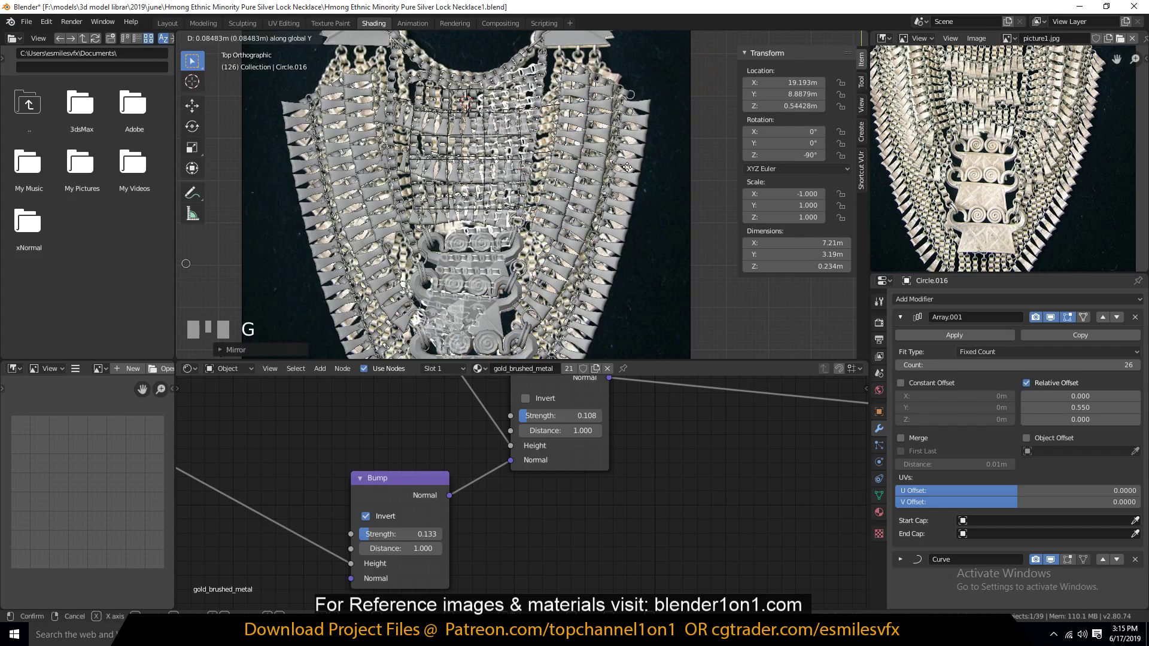
click(630, 240)
key(g)
key(y)
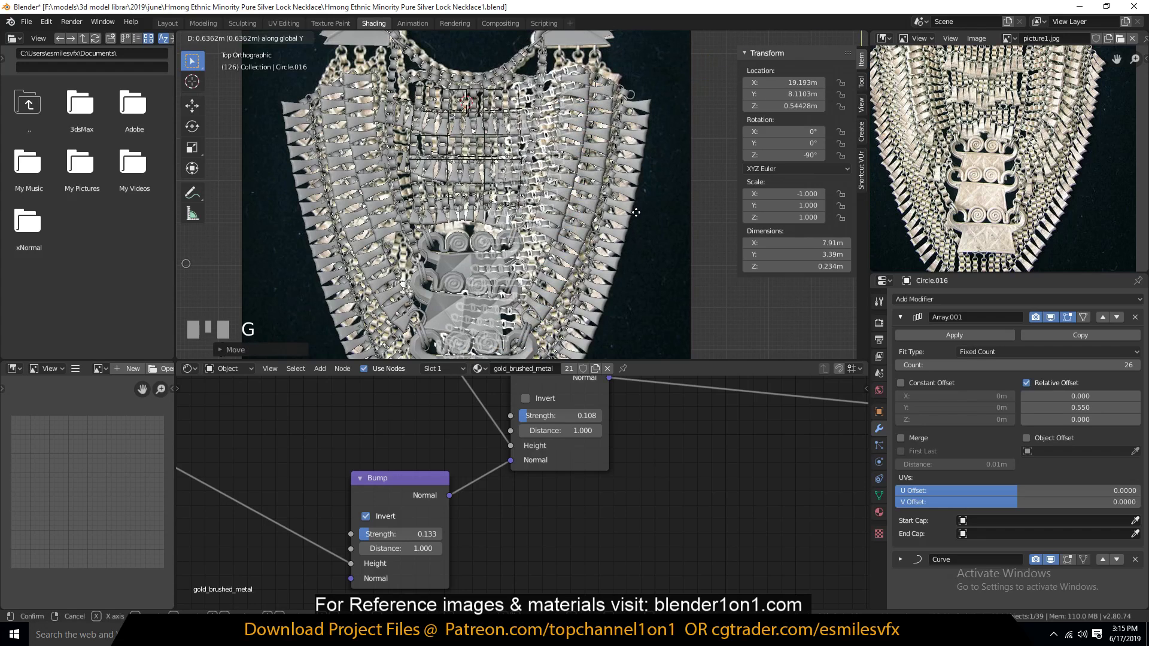
key(x)
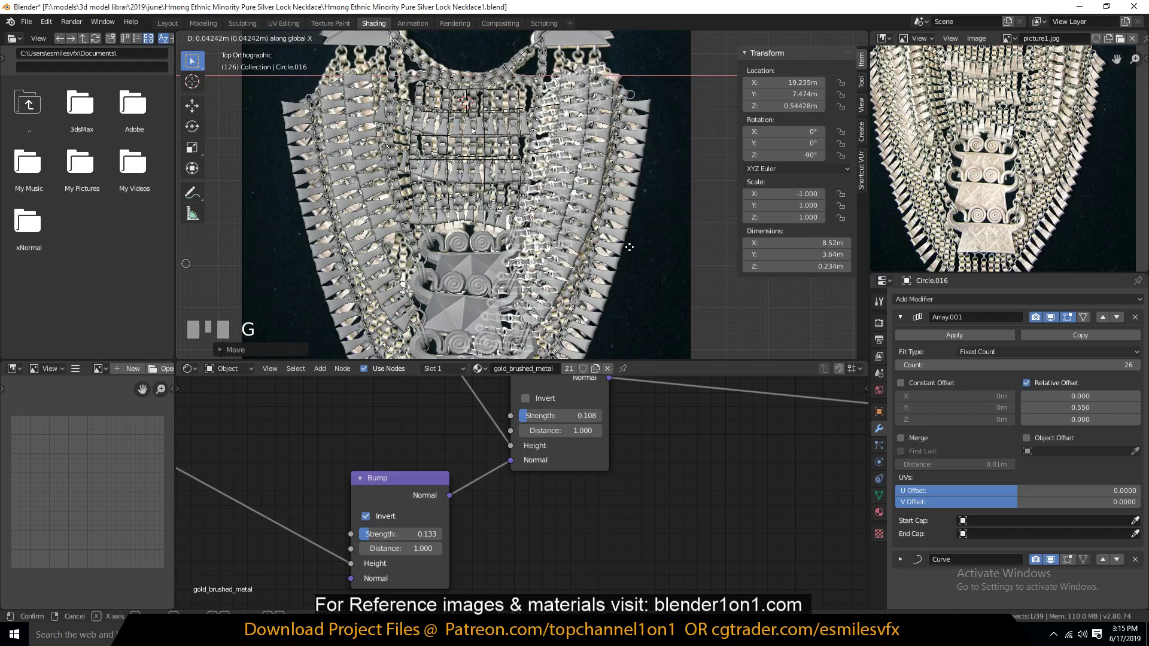
click(629, 254)
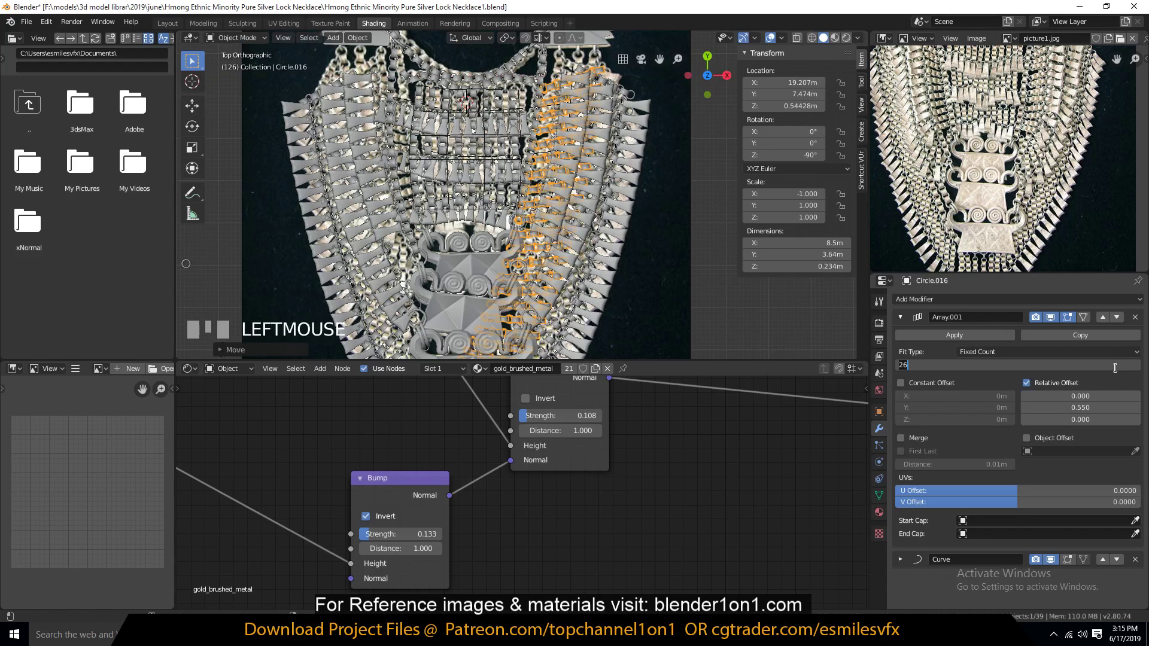
Step: Set the mirrored duplicate's Array count to 10 and move it along the global X axis to about X 24.975 m
text(10)
key(Return)
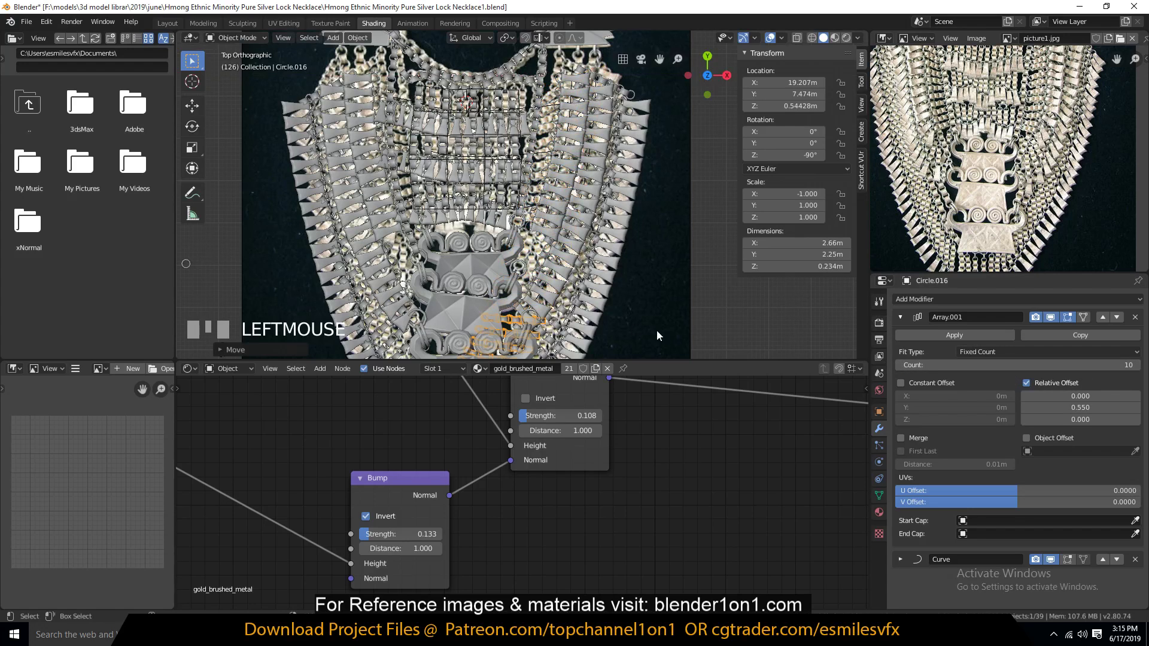
key(g)
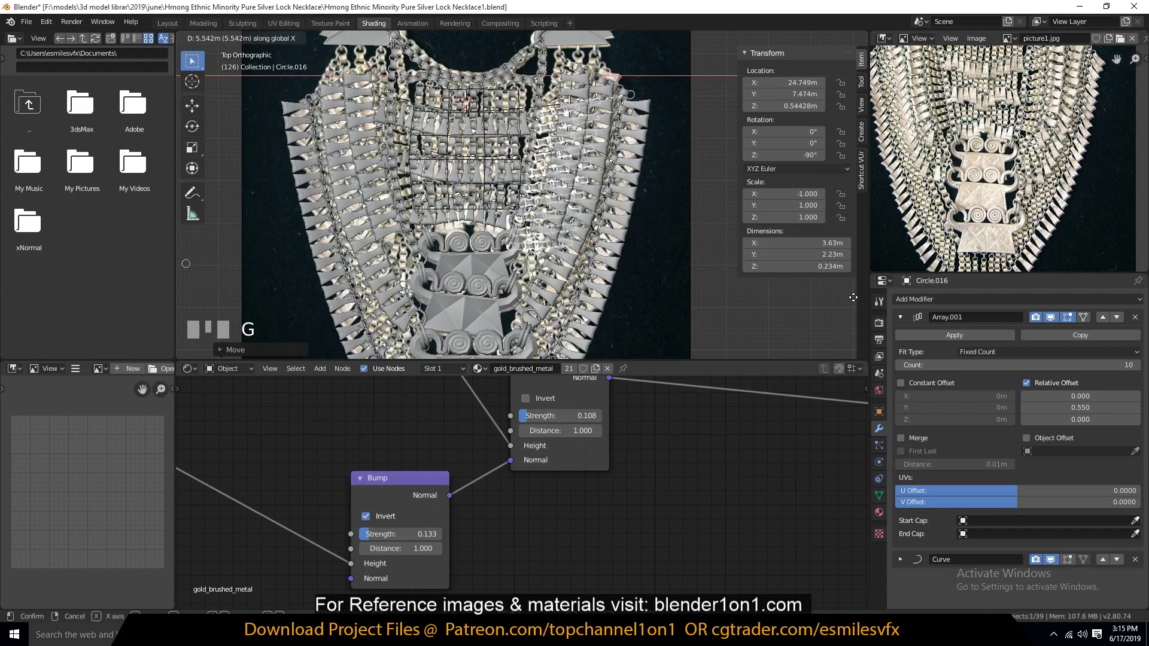
click(862, 257)
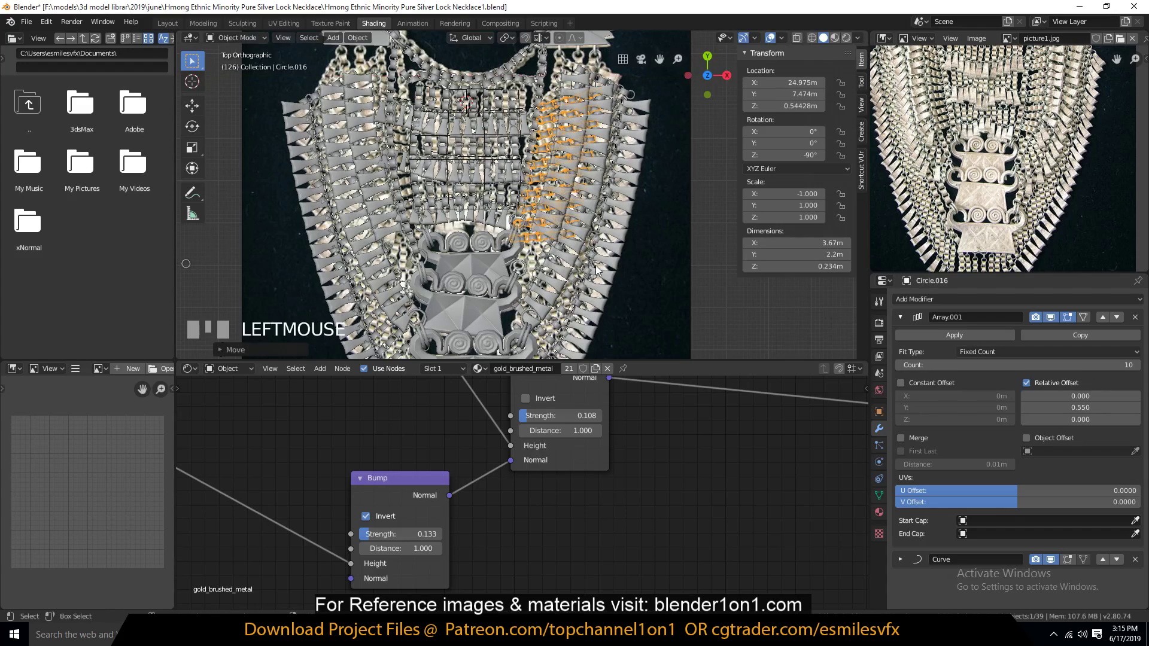
Step: Make a linked duplicate of the shortened chain grid in place
key(a)
key(grave)
middle_drag(602, 145, 508, 201)
key(KP_7)
scroll(553, 160, up, 3)
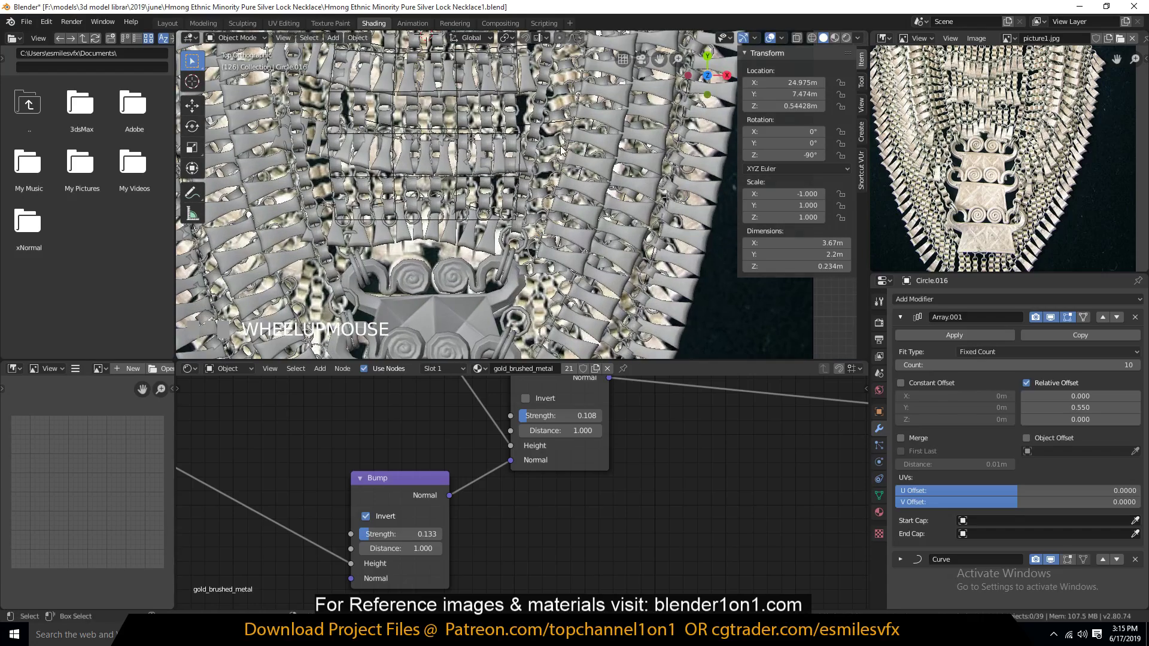
click(554, 146)
scroll(542, 170, down, 3)
shift+middle_drag(542, 180, 574, 234)
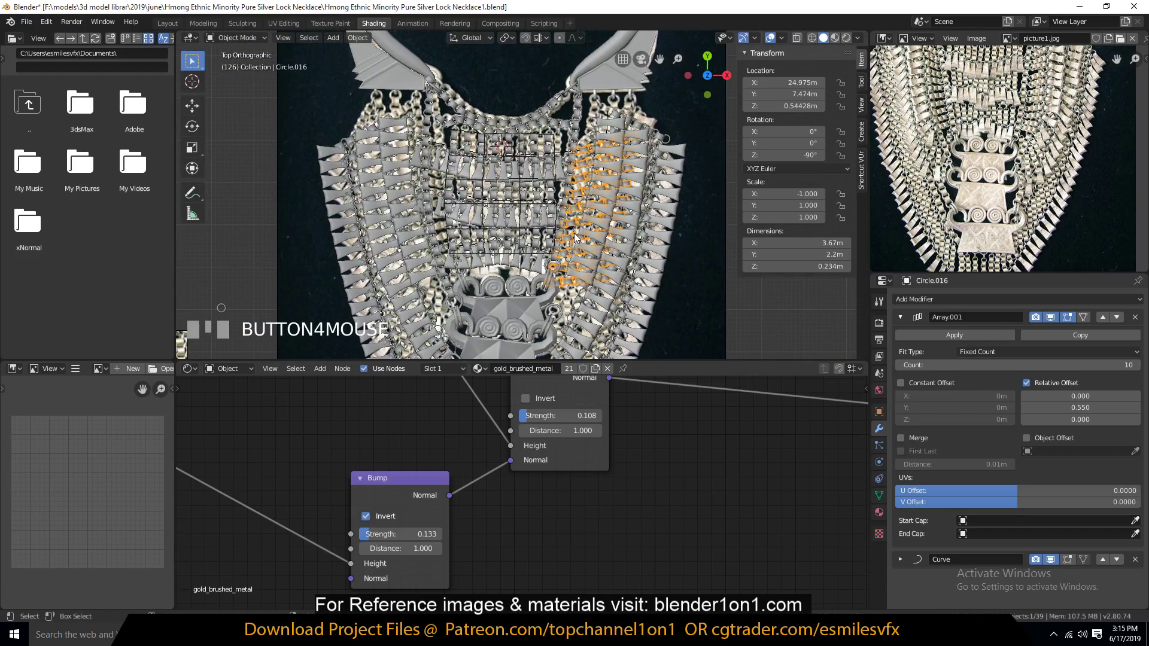
key(alt+d)
click(573, 234)
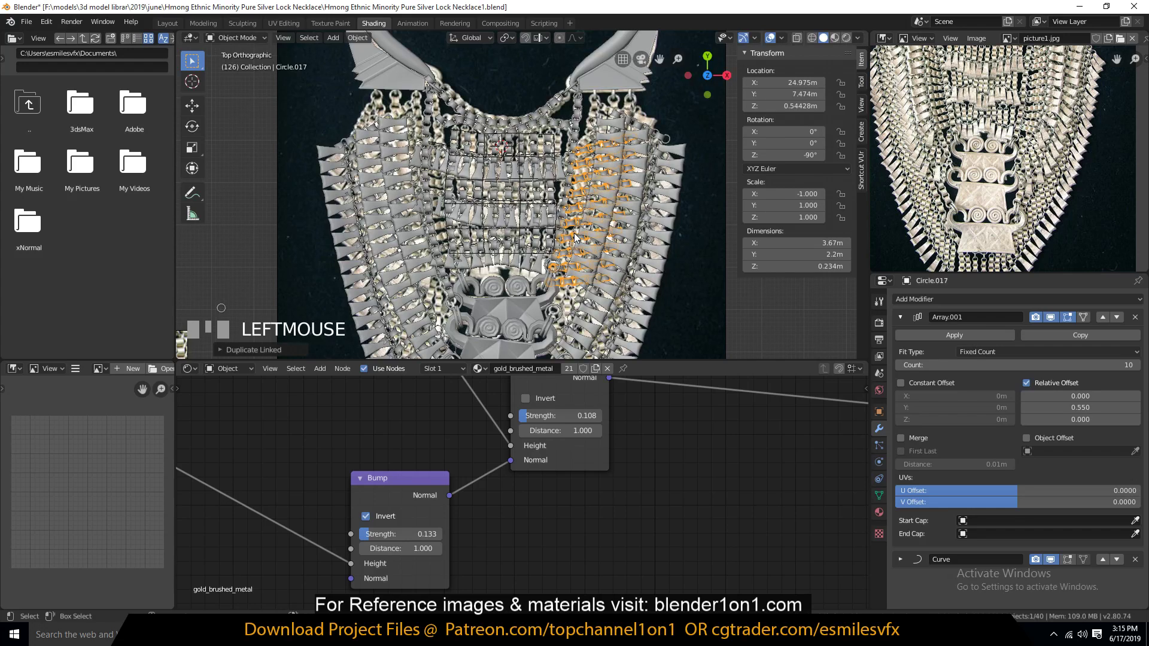
Step: Move the short grid's duplicate along the global X axis to about X 9.536 m, on the necklace's other side
key(ctrl+m)
right_click(550, 251)
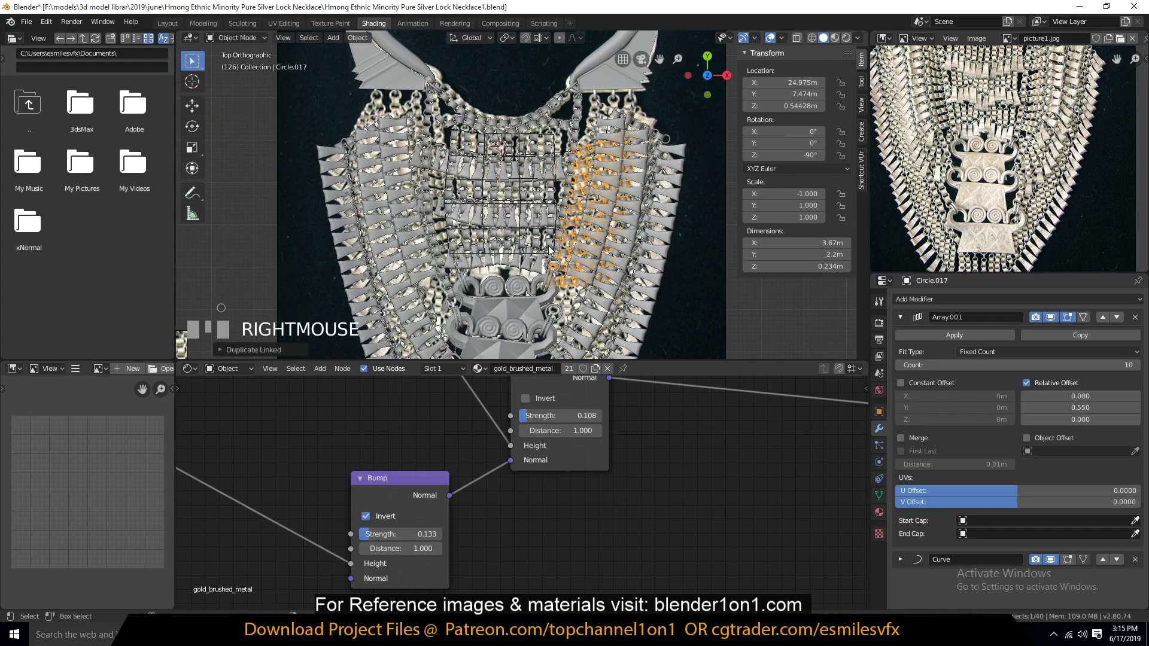
key(g)
key(x)
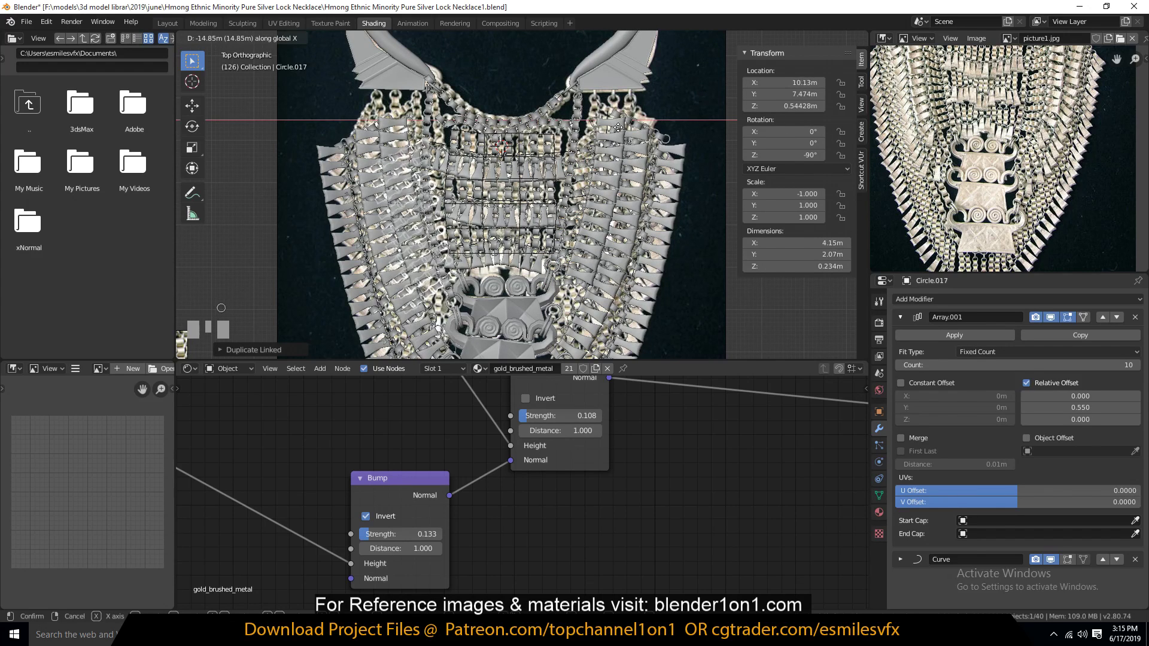
click(598, 213)
Step: Mirror the short chain grid's duplicate along the global Y axis
key(ctrl+m)
key(y)
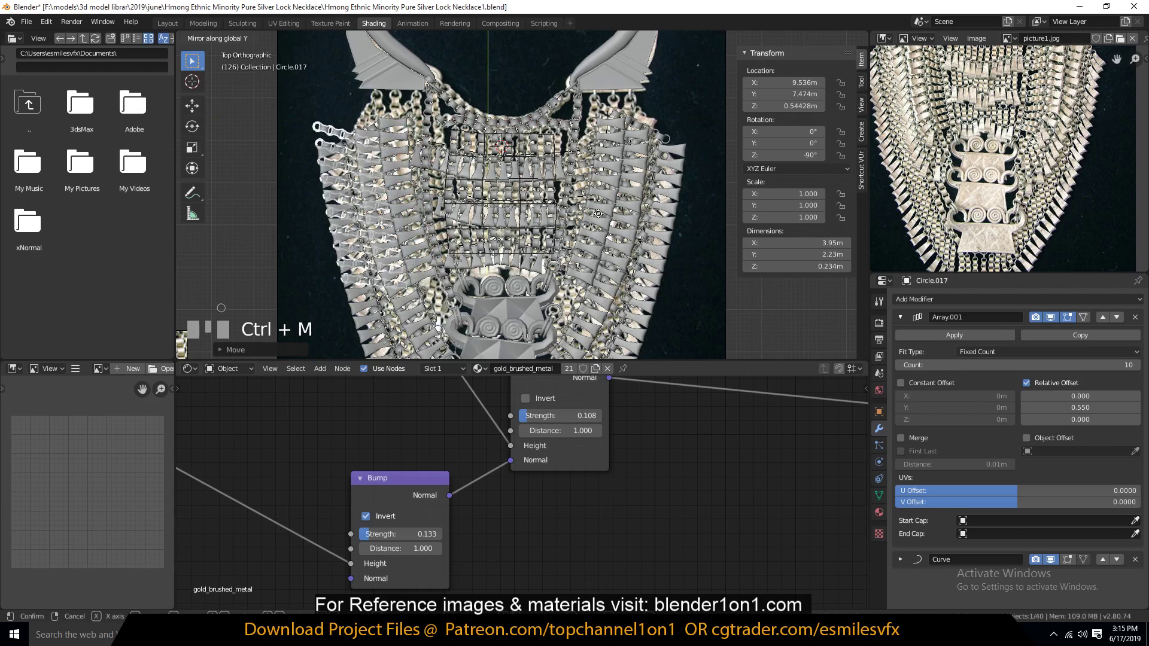
click(600, 218)
Step: Move the mirrored short grid freely into place beside the central panel, under the upper pendant rows
key(g)
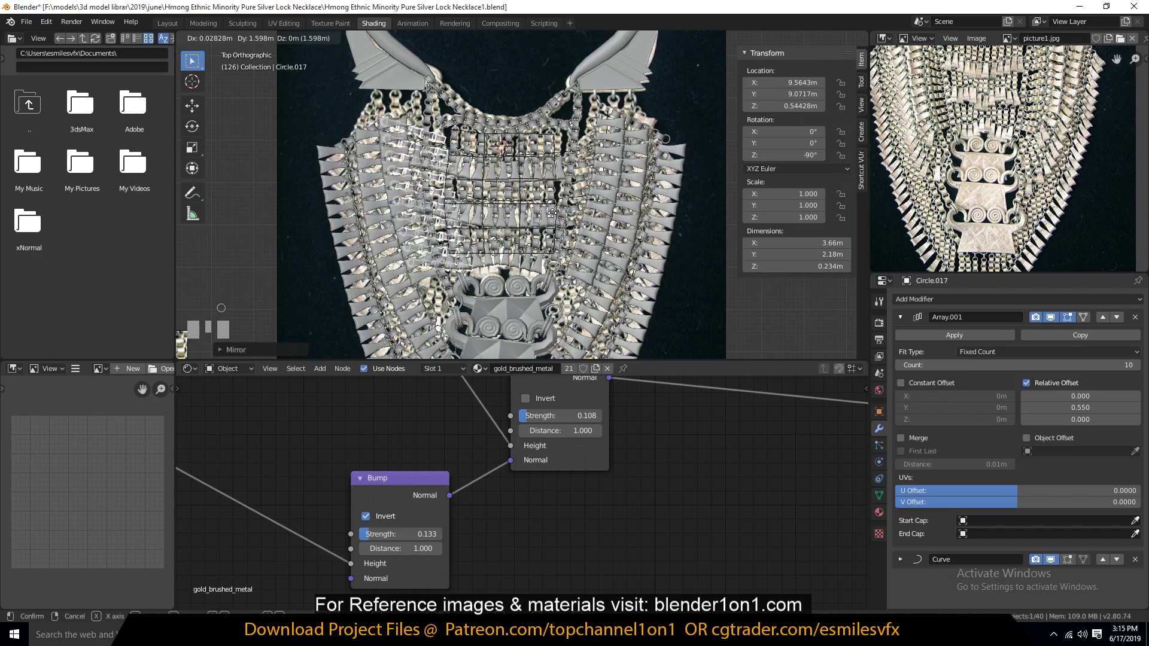
click(551, 213)
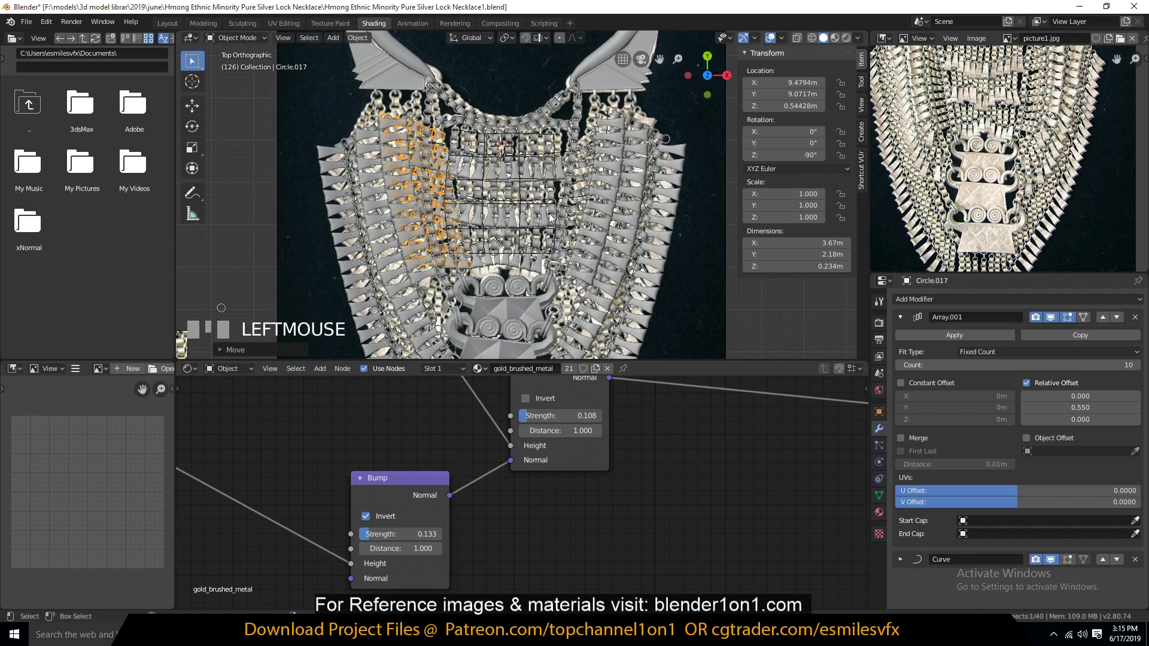
key(g)
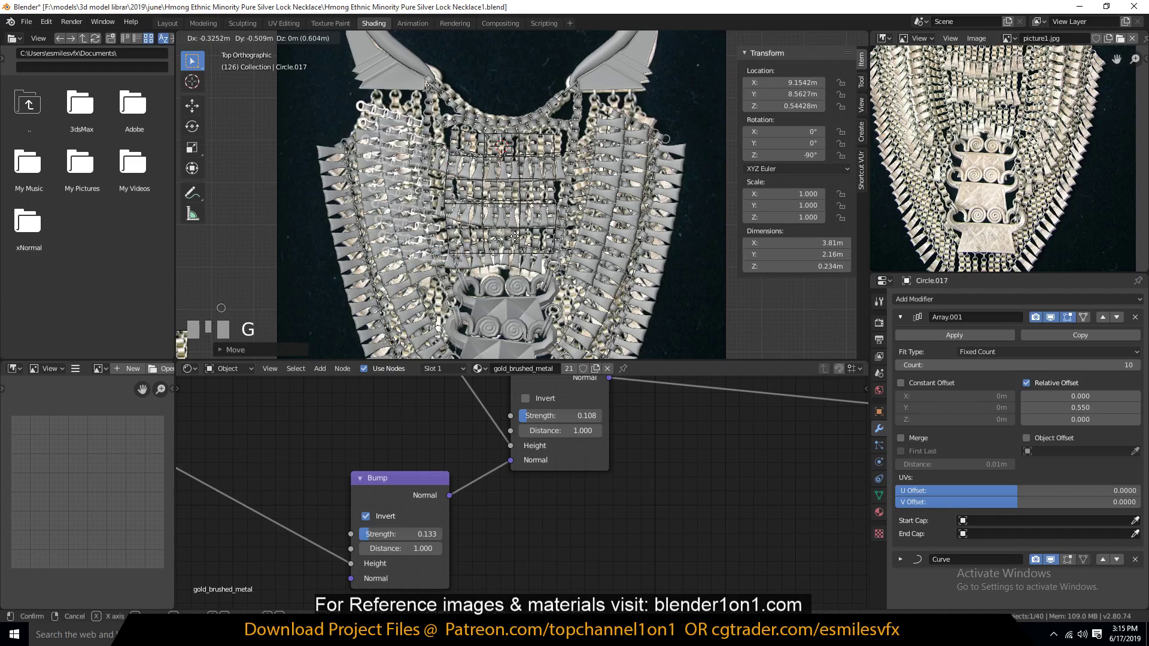
click(518, 239)
Step: Hide the reference image behind the necklace and the plane at its upper central chain panel
key(alt+a)
scroll(531, 243, down, 2)
middle_drag(534, 245, 512, 164)
click(580, 277)
key(h)
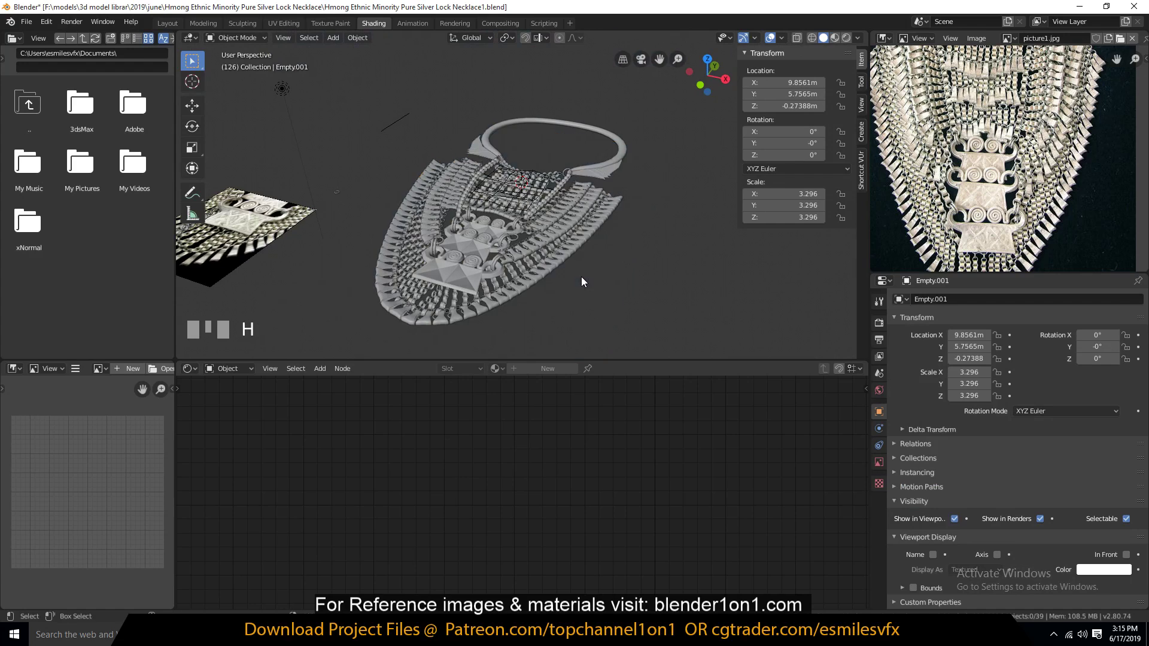
middle_drag(580, 276, 602, 200)
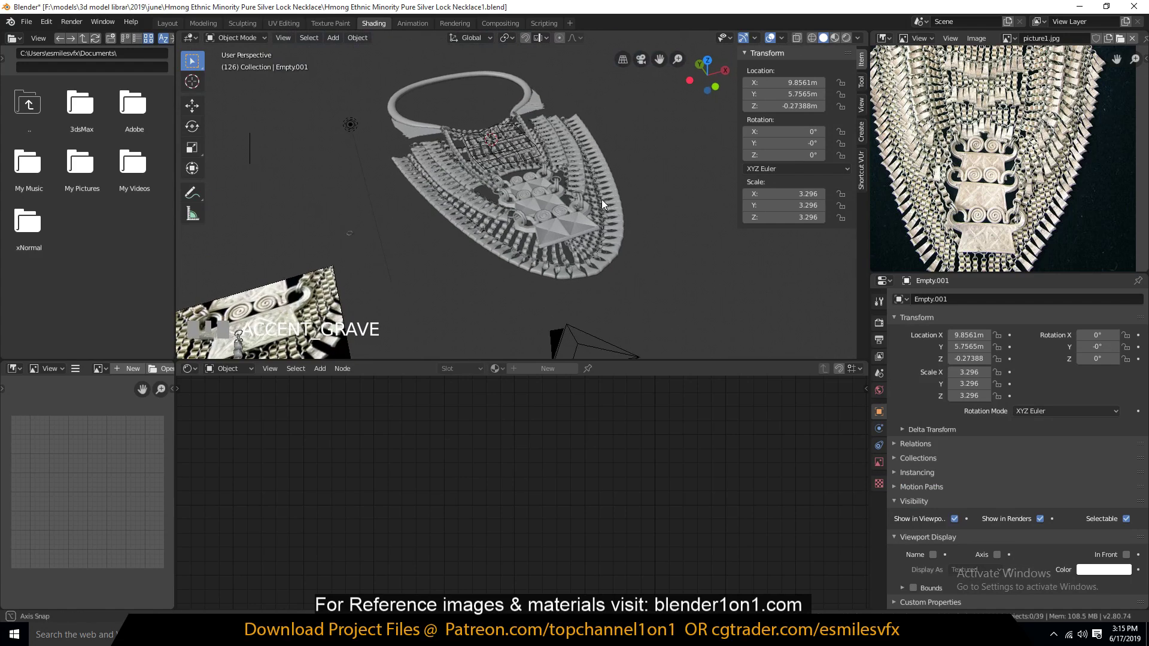
click(494, 127)
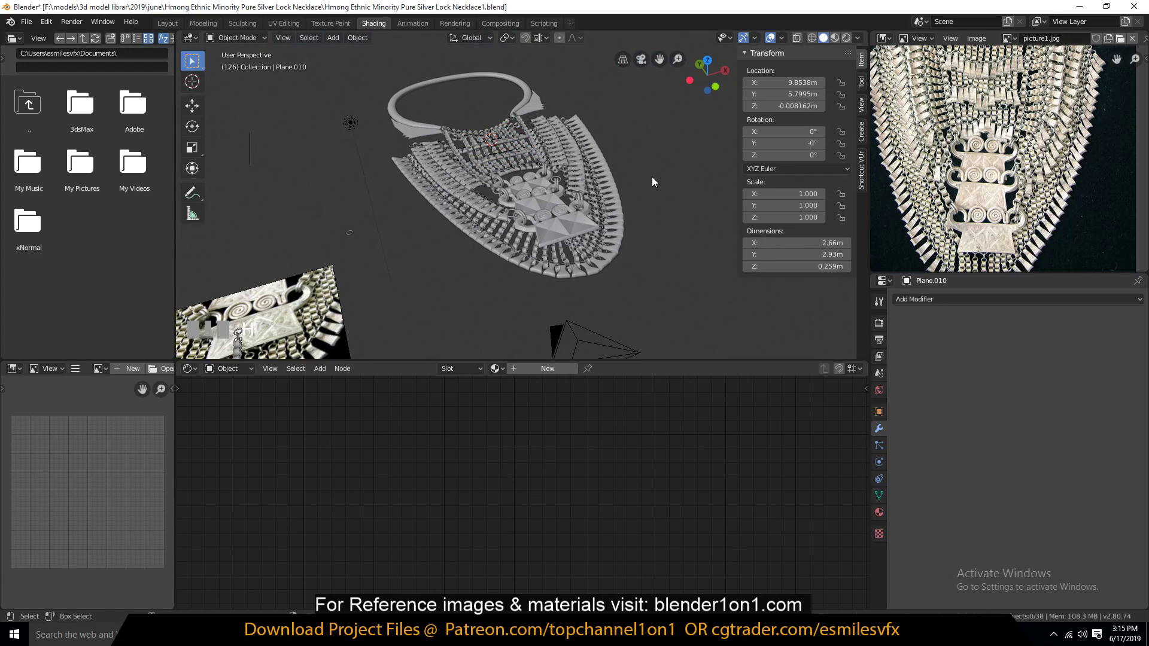
Step: Switch the viewport to material preview shading and save the file
key(n)
click(835, 37)
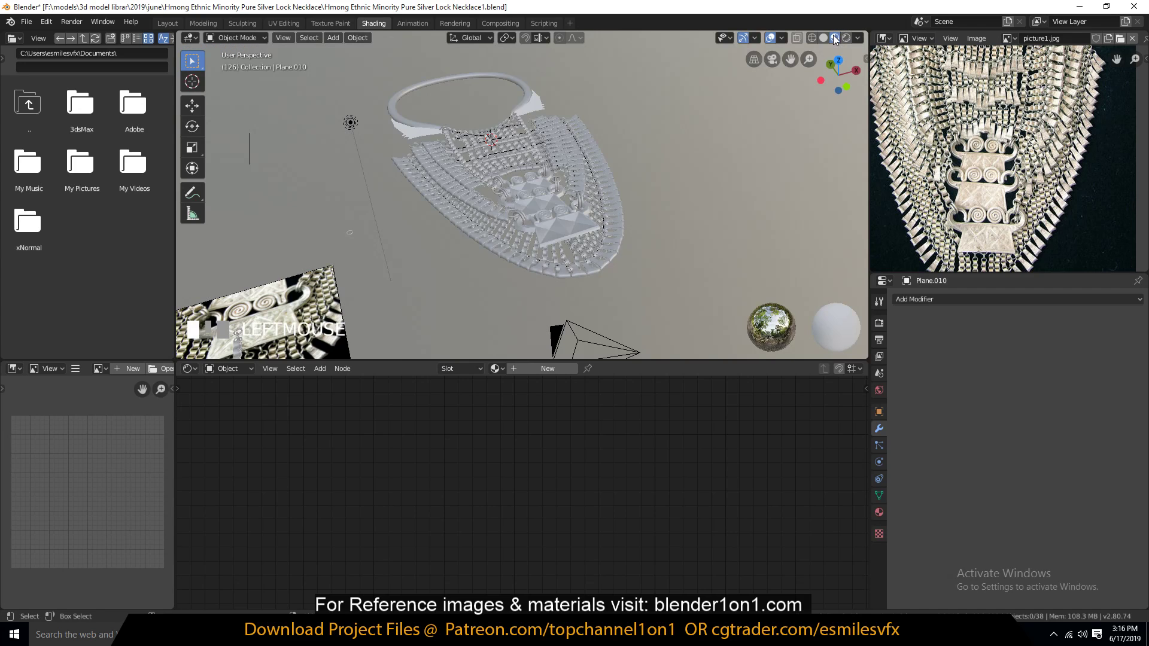
key(grave)
key(ctrl+s)
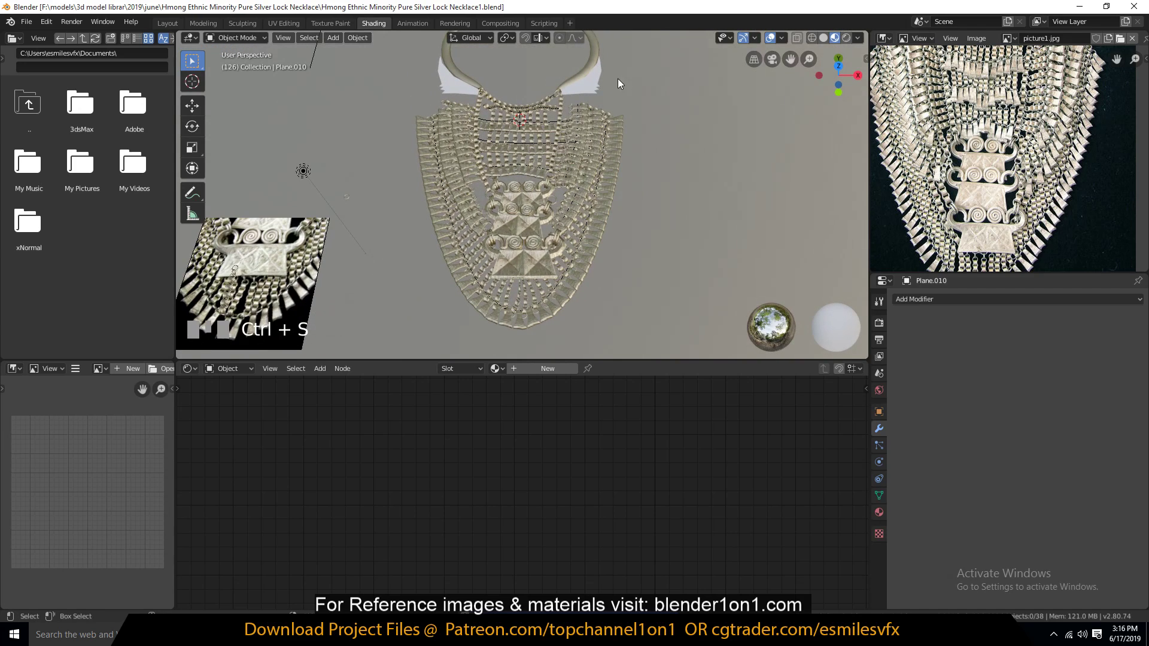
Step: Link the gold_brushed_metal material from the collar ring to its unshaded end pieces
click(600, 79)
shift+click(583, 71)
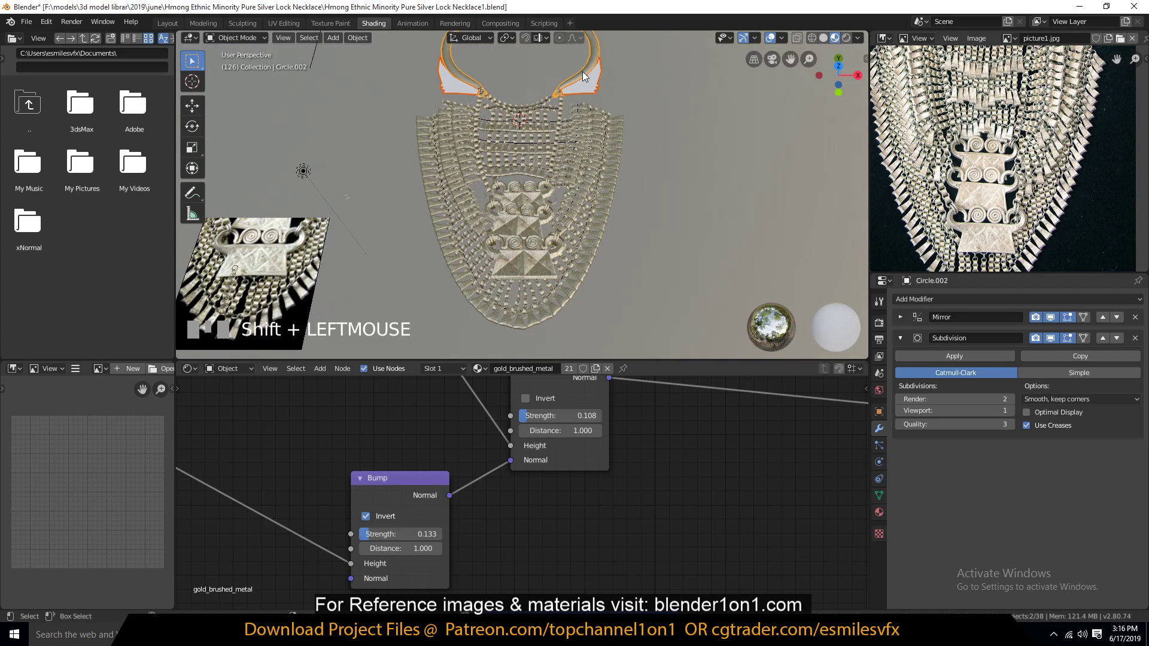
key(ctrl+l)
click(572, 102)
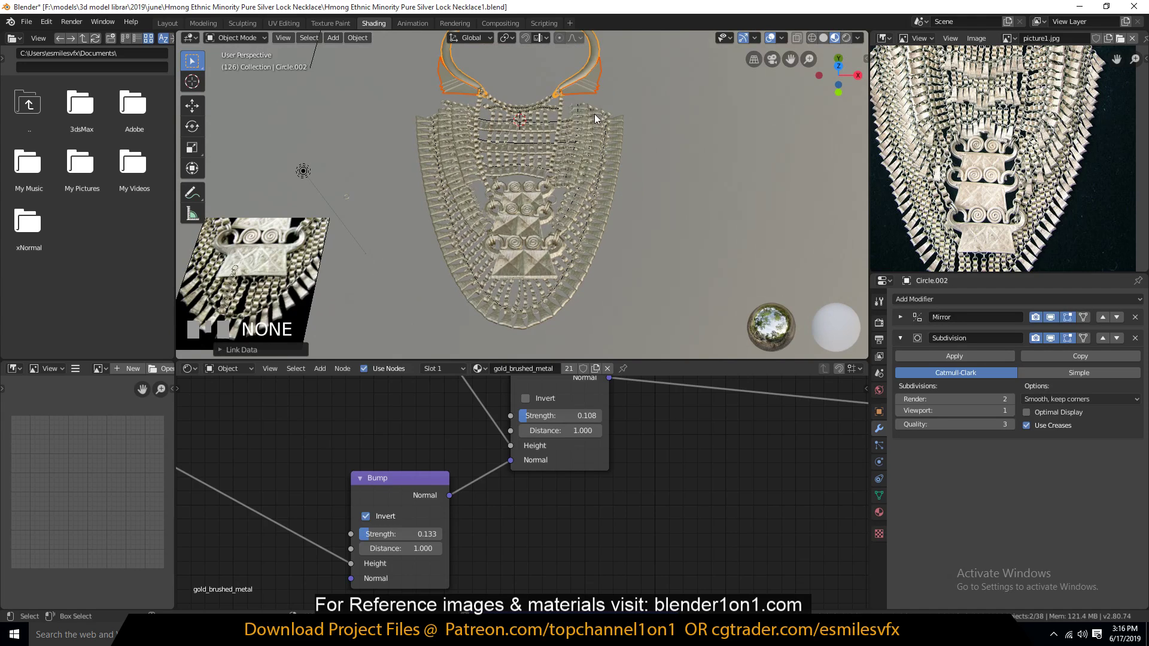
Step: Hide the viewport overlays and save the file
key(grave)
scroll(659, 134, up, 3)
key(grave)
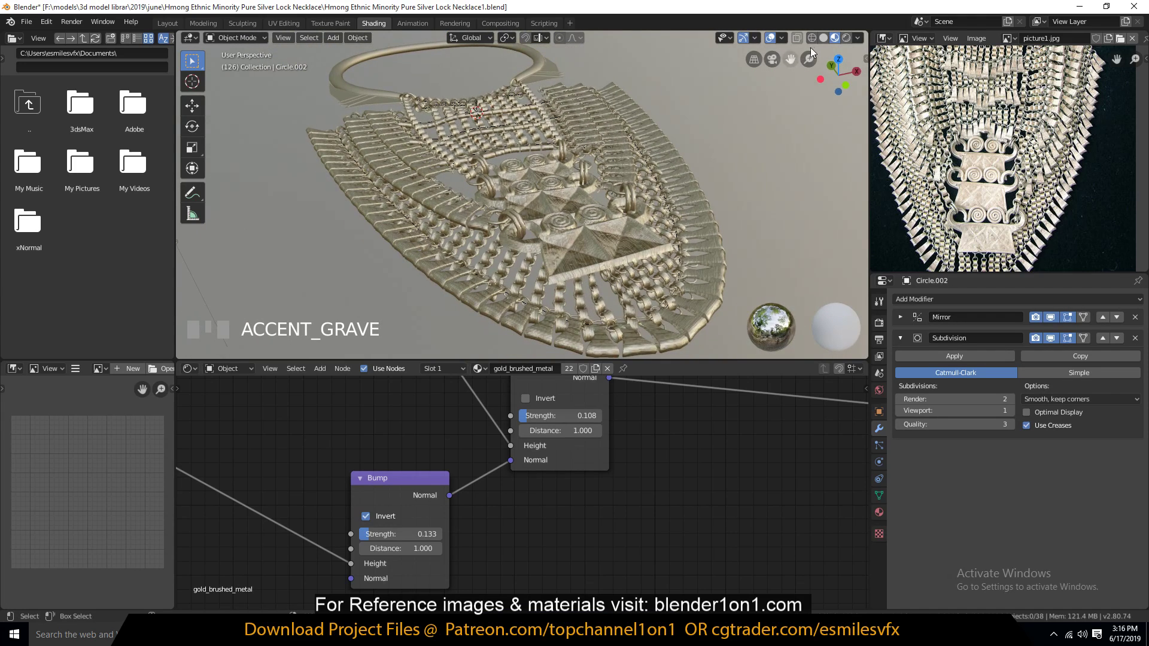
click(769, 38)
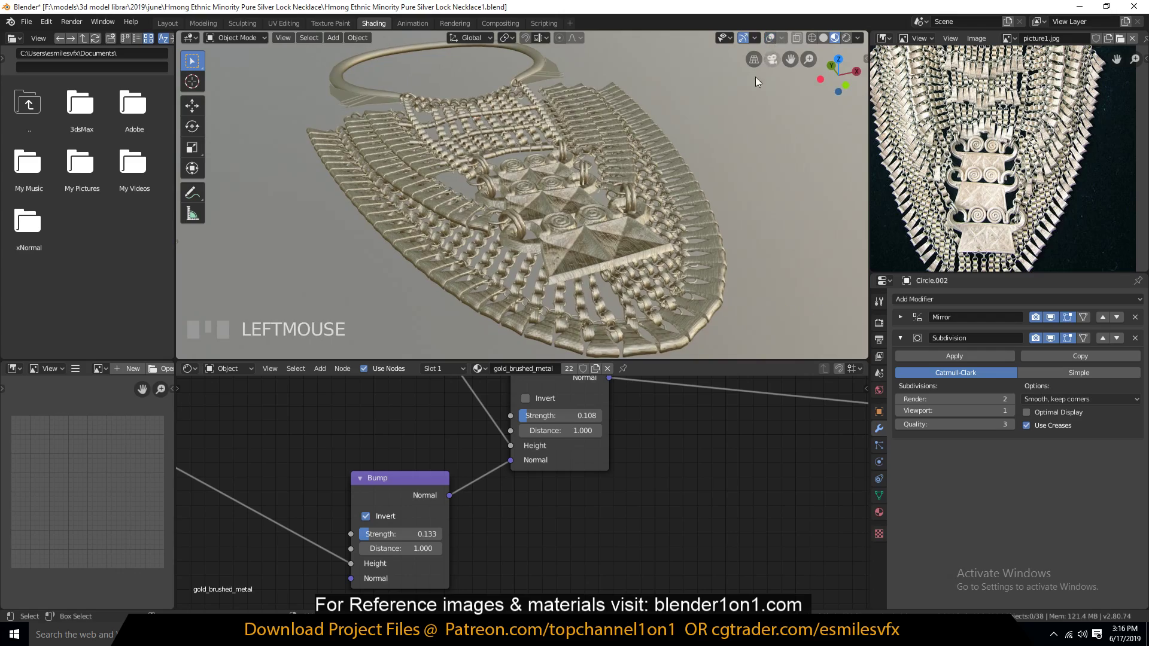
scroll(756, 77, down, 3)
key(ctrl+s)
Step: Enable Ambient Occlusion and Screen Space Reflections in the Eevee render settings
click(858, 38)
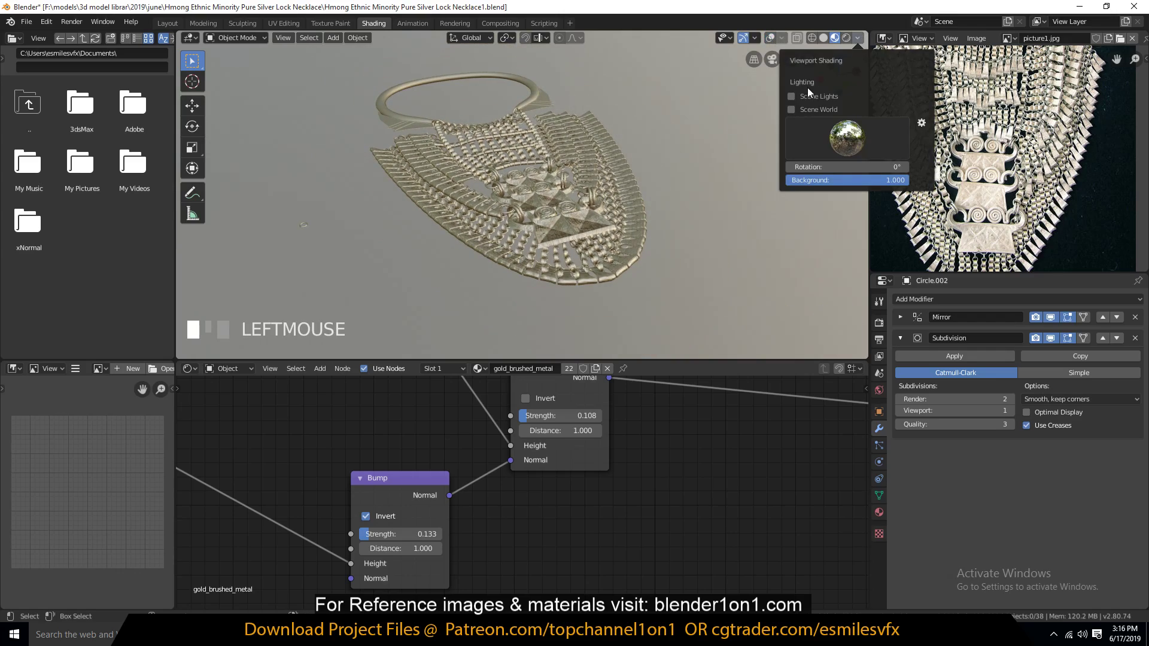
key(grave)
scroll(756, 142, up, 4)
middle_drag(755, 142, 368, 177)
scroll(778, 132, down, 3)
scroll(719, 156, down, 2)
scroll(369, 178, up, 6)
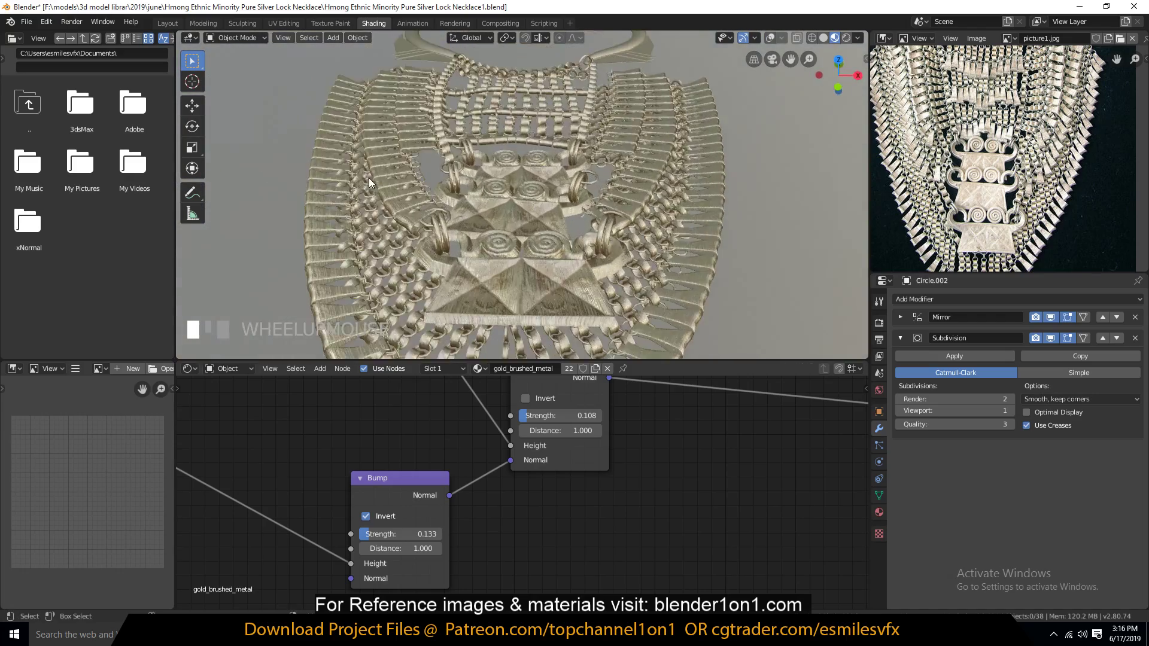
click(880, 326)
click(906, 380)
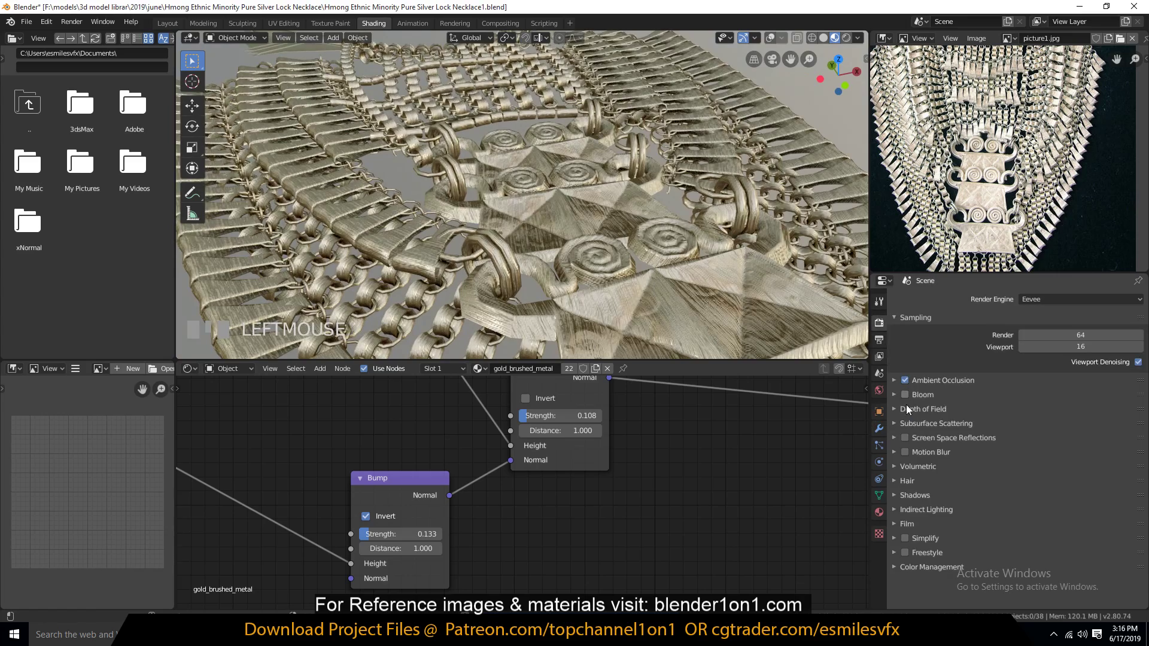
click(906, 437)
scroll(652, 225, down, 7)
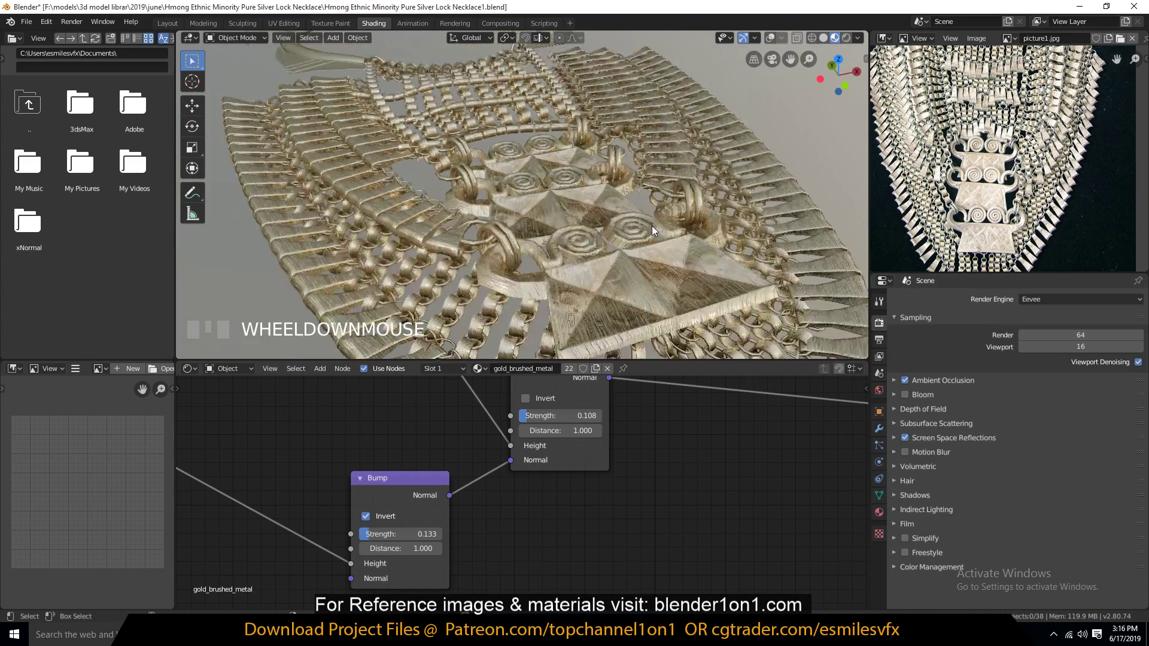
Step: Save the file, and add a mesh plane behind the necklace, scaled up to about 8 times its size
key(grave)
middle_drag(663, 231, 580, 243)
key(KP_7)
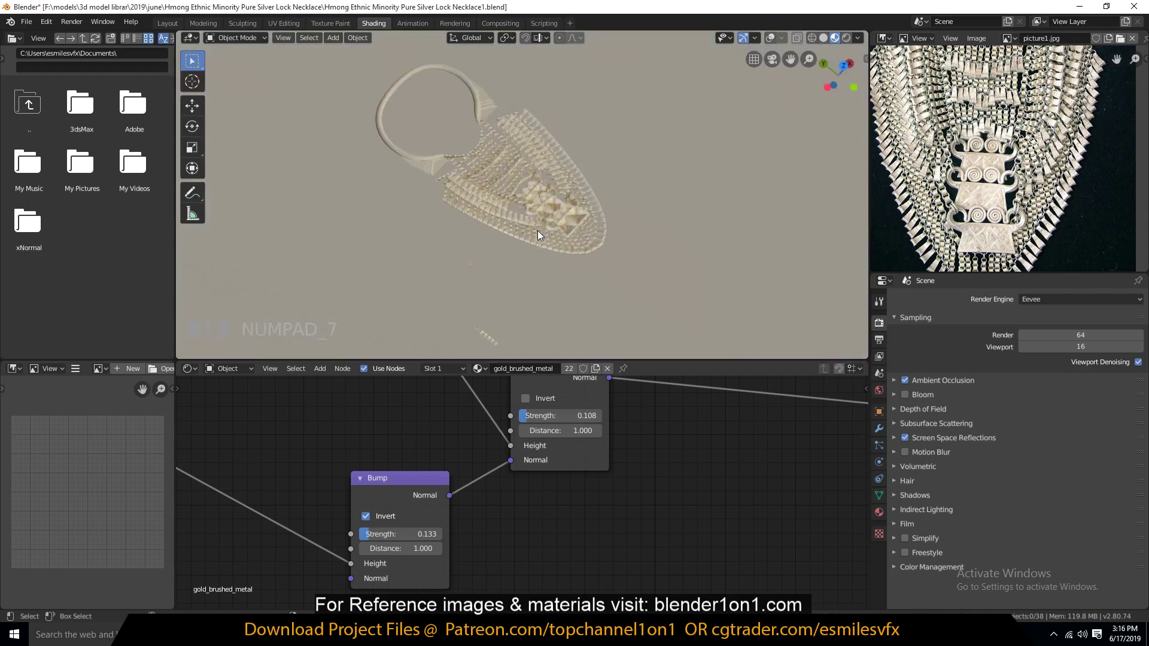
key(ctrl+s)
key(shift+a)
mouse_move(505, 167)
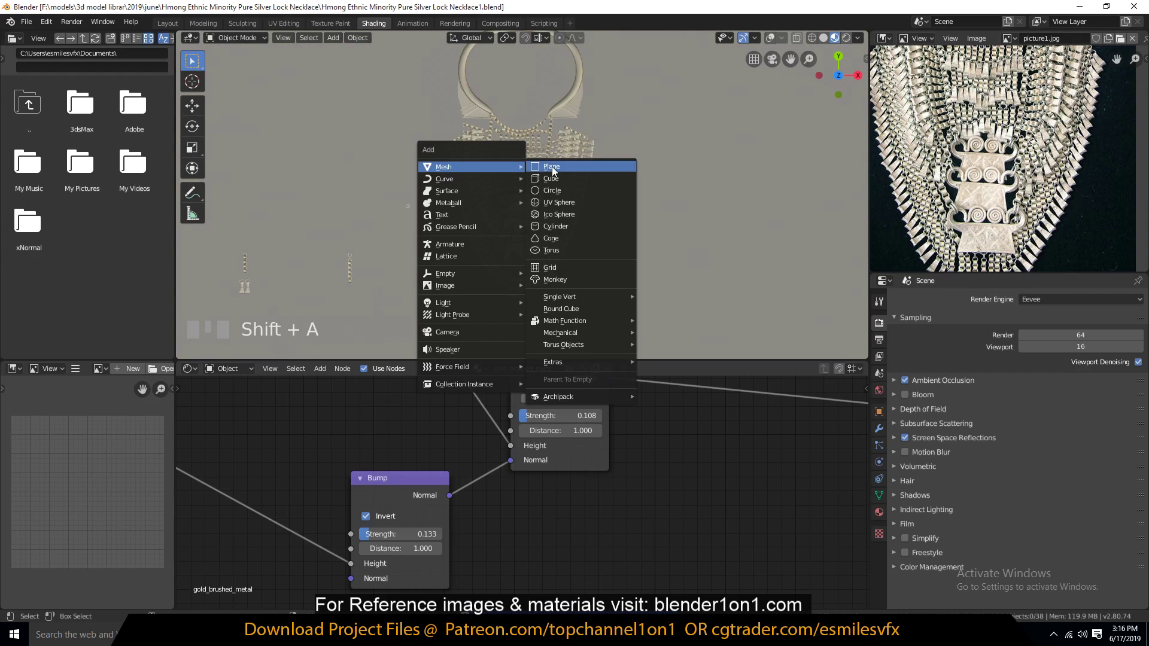
click(551, 166)
key(s)
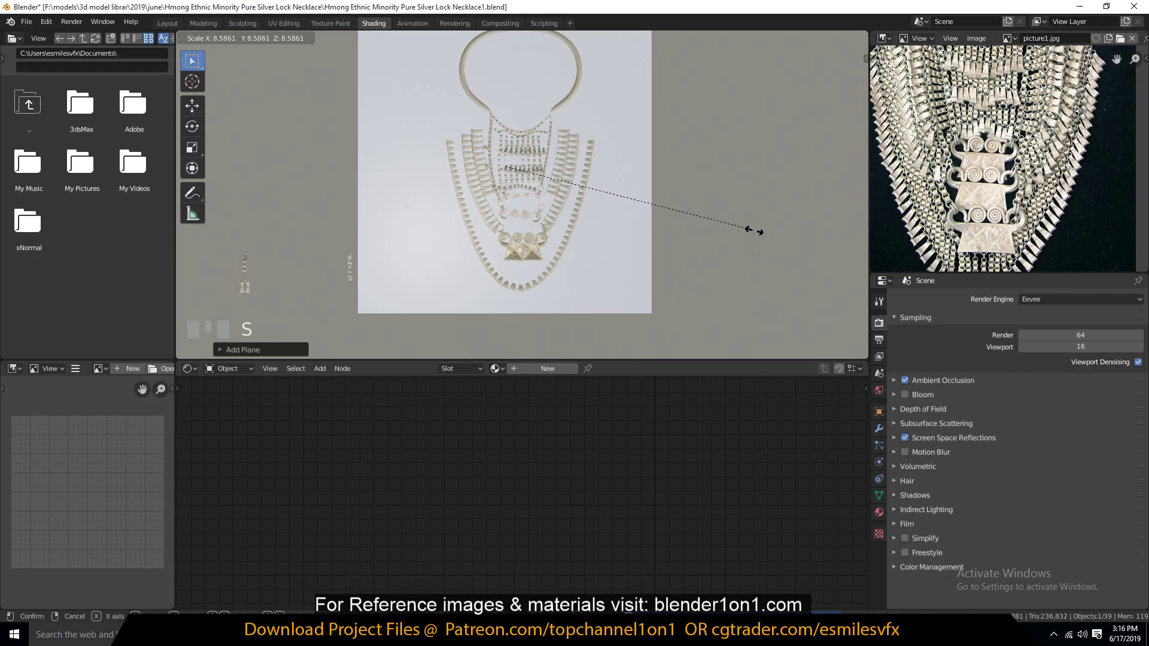
click(745, 227)
Step: Center the plane under the necklace and enlarge it so it extends further around the jewelry
key(g)
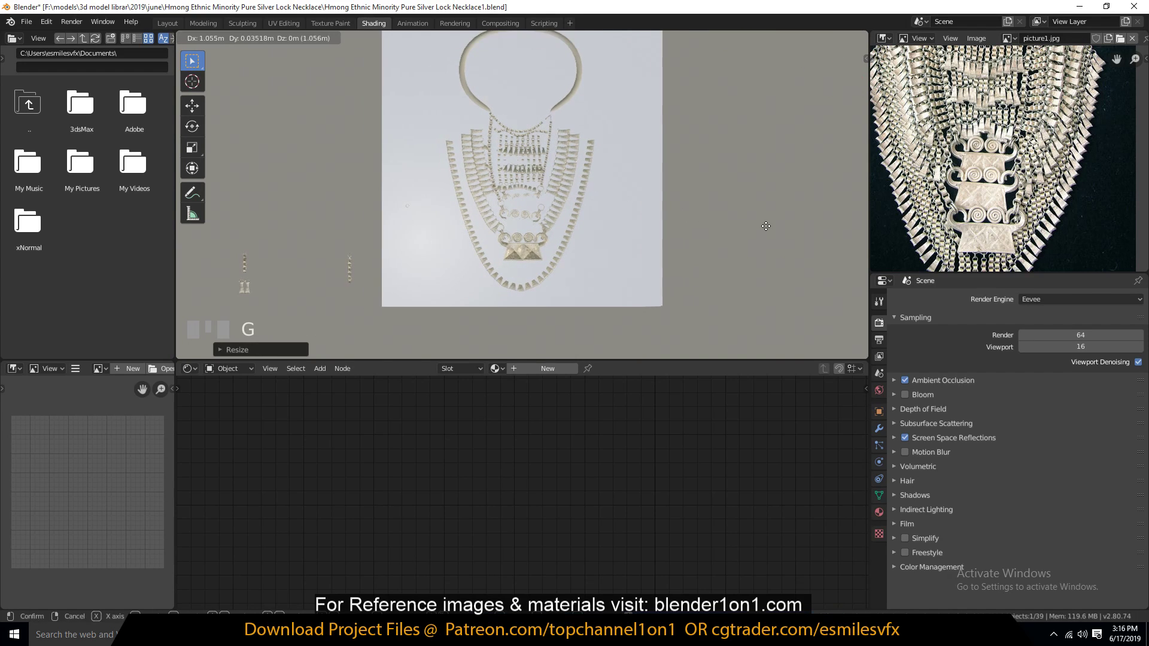
click(755, 227)
key(grave)
middle_drag(755, 227, 712, 241)
scroll(659, 228, down, 2)
key(s)
click(693, 240)
Step: Give the backdrop plane a new material and darken its base color to a value of about 0.102
key(grave)
click(668, 281)
click(566, 368)
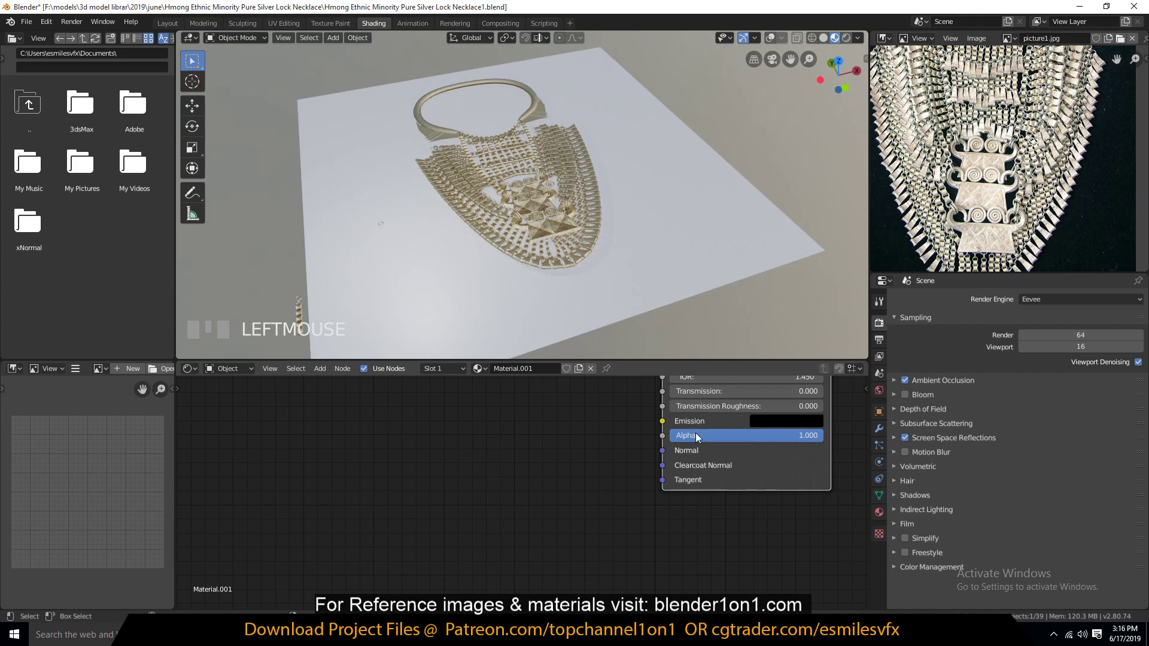
middle_drag(570, 449, 428, 600)
middle_drag(558, 504, 590, 596)
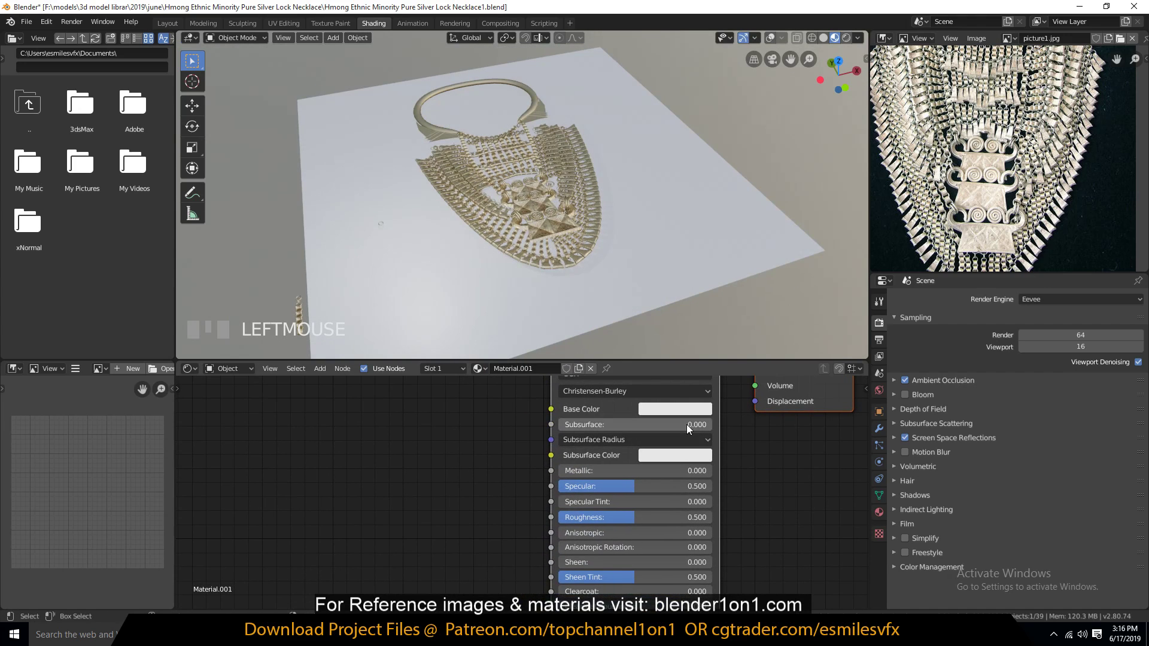
click(698, 409)
drag(759, 241, 759, 301)
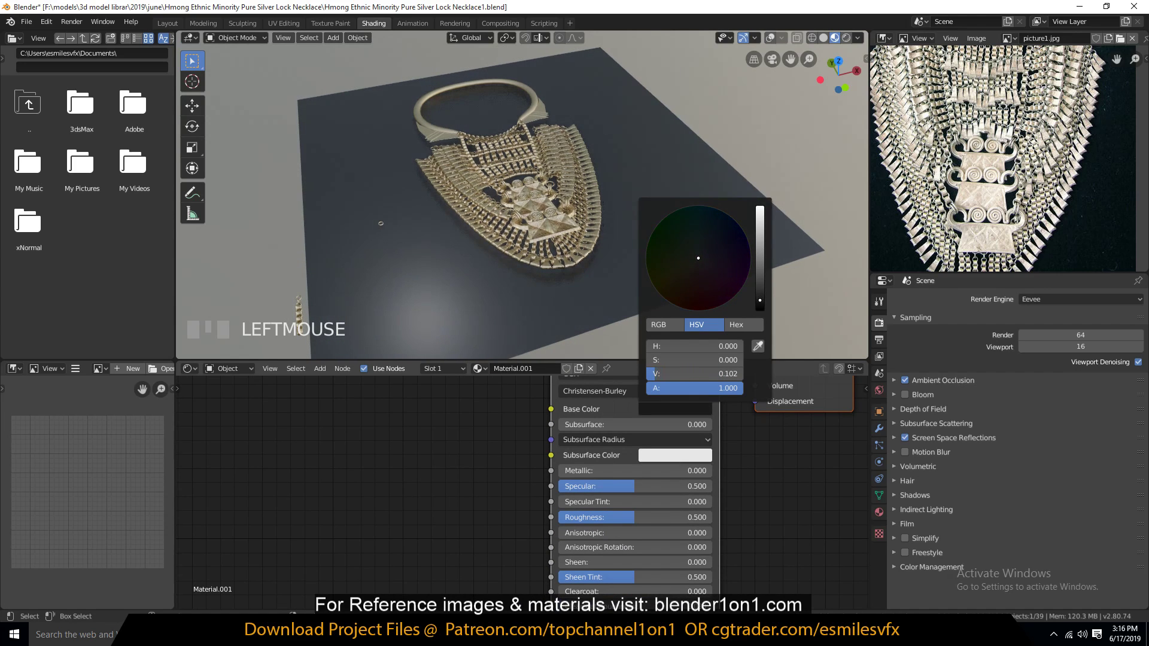
Step: Set the backdrop material's roughness to about 0.641 and save the file
mouse_move(634, 517)
mouse_down()
mouse_move(586, 517)
mouse_move(656, 517)
mouse_up()
scroll(608, 309, up, 6)
middle_drag(608, 309, 692, 306)
key(grave)
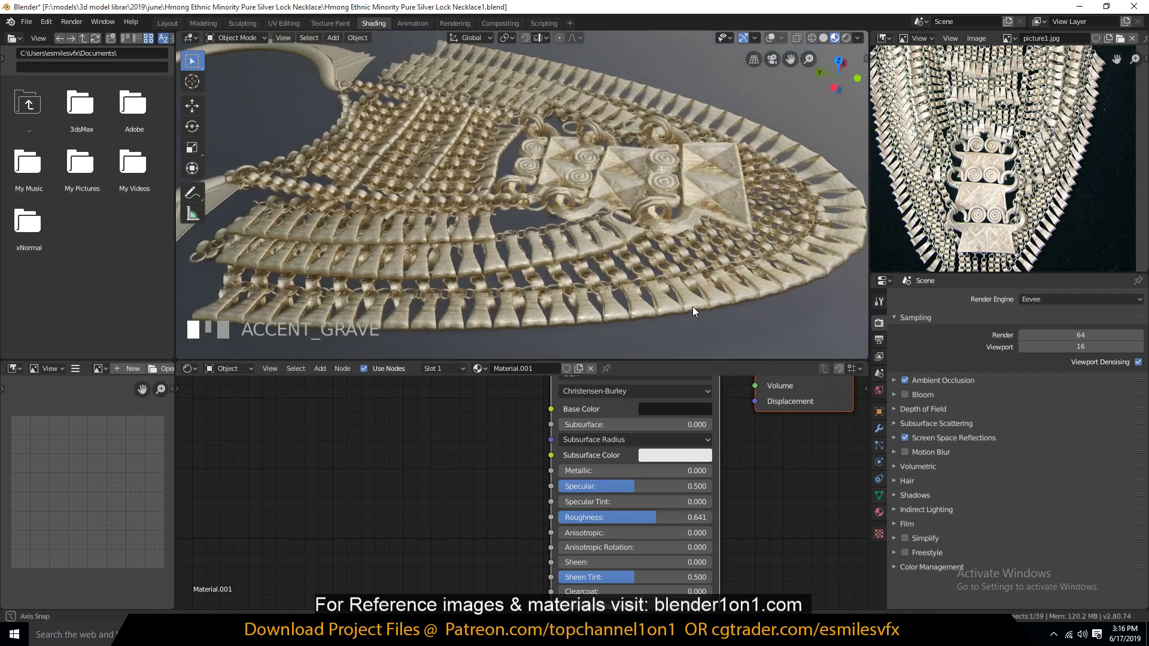
scroll(688, 294, down, 8)
key(ctrl+s)
Step: Add an area light and move it in top view to beside the necklace's collar end
key(KP_7)
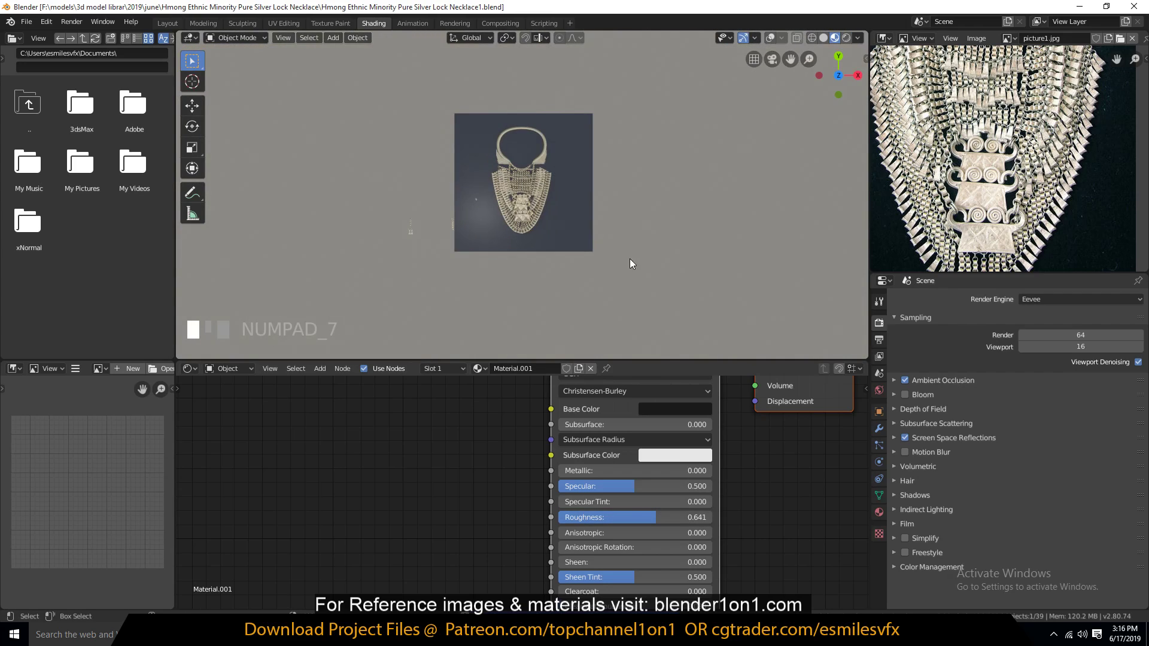
key(alt+a)
key(shift+a)
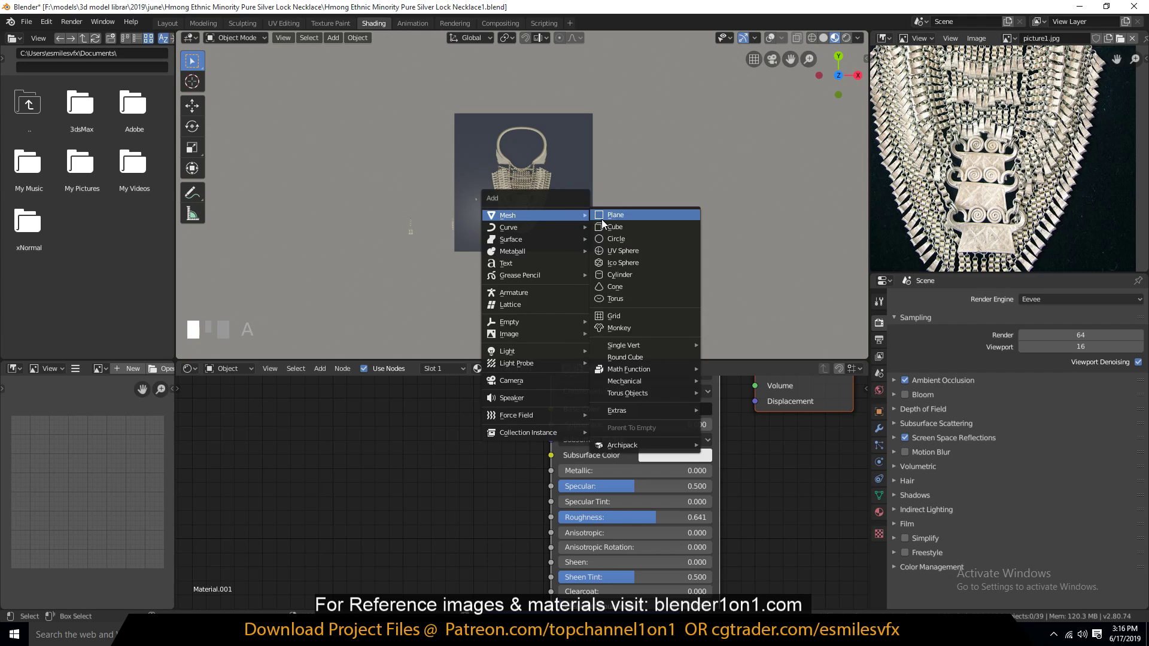
mouse_move(553, 351)
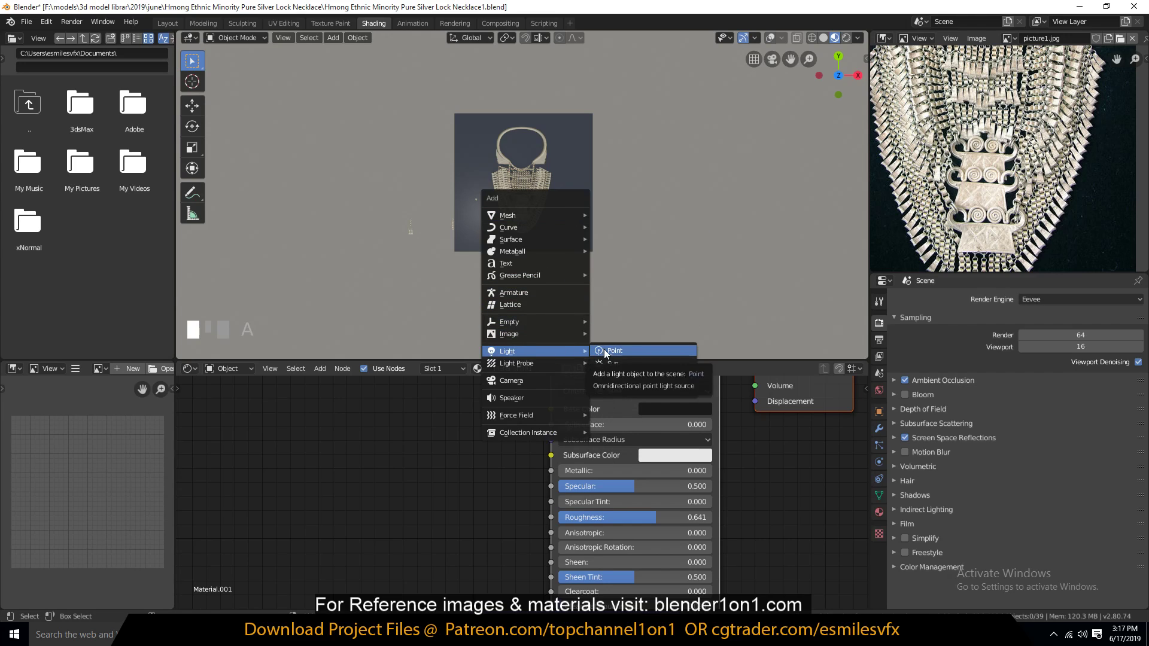
click(609, 389)
key(g)
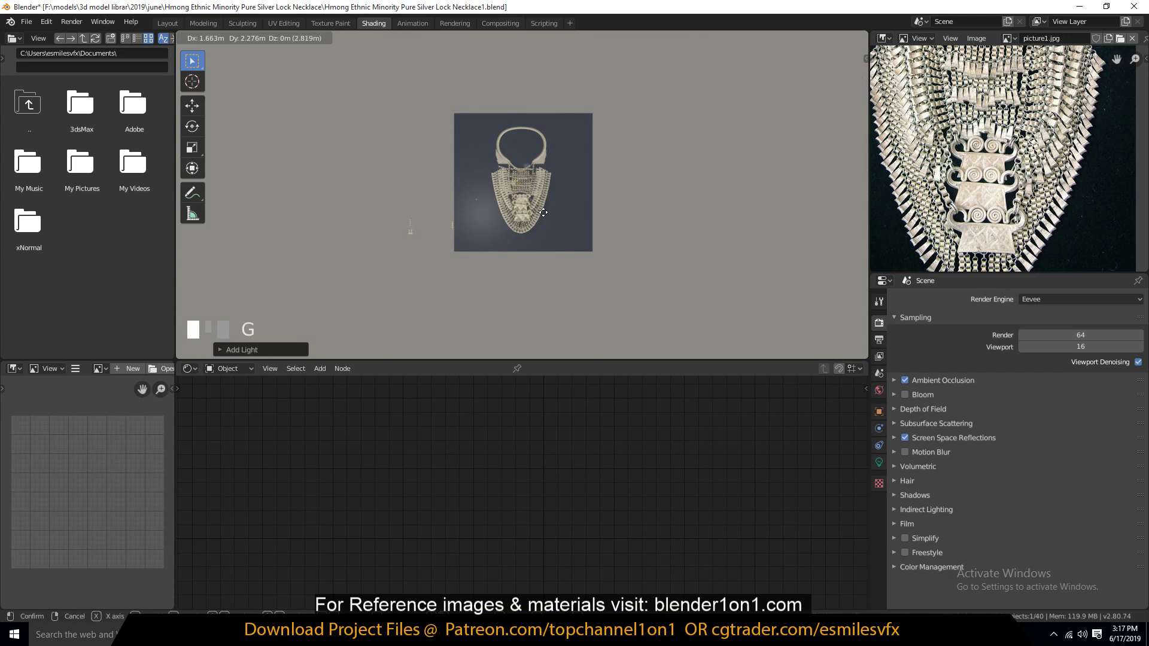
click(563, 203)
Step: Show the viewport overlays again and raise the area light along the global Z axis above the necklace's collar
key(grave)
middle_drag(563, 203, 546, 156)
key(g)
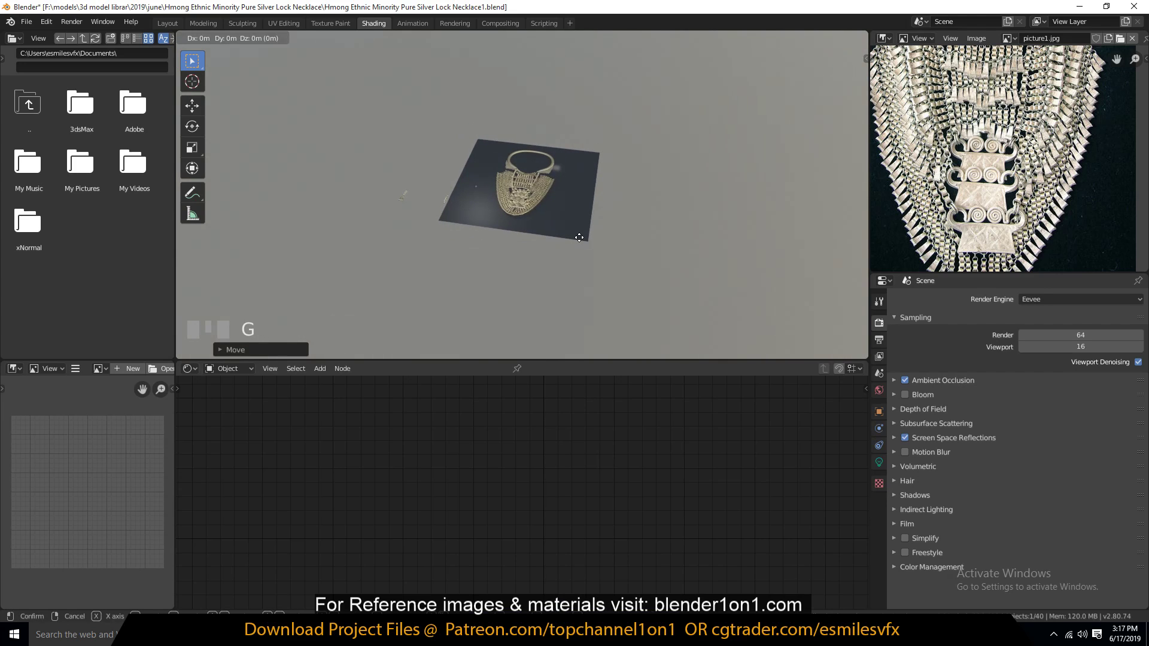
key(z)
click(590, 282)
scroll(591, 278, up, 2)
key(grave)
middle_drag(591, 279, 532, 314)
click(769, 38)
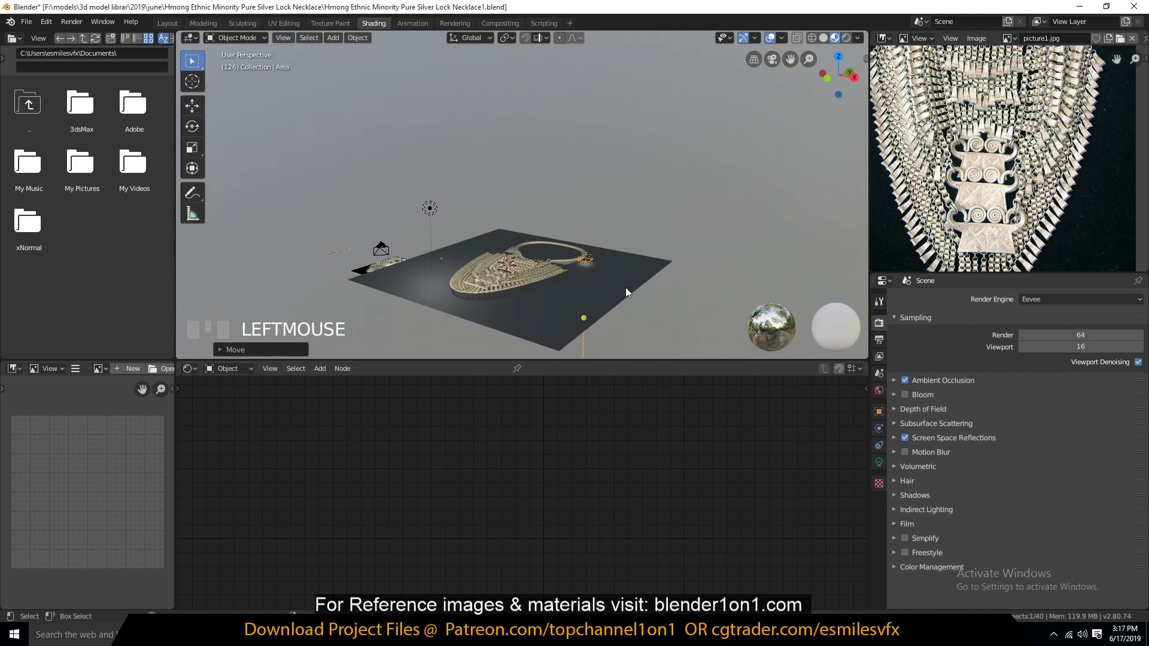
key(g)
key(z)
click(639, 221)
Step: Rotate the area light roughly -60° about global X and -58° about global Z, and move it away from the collar
key(r)
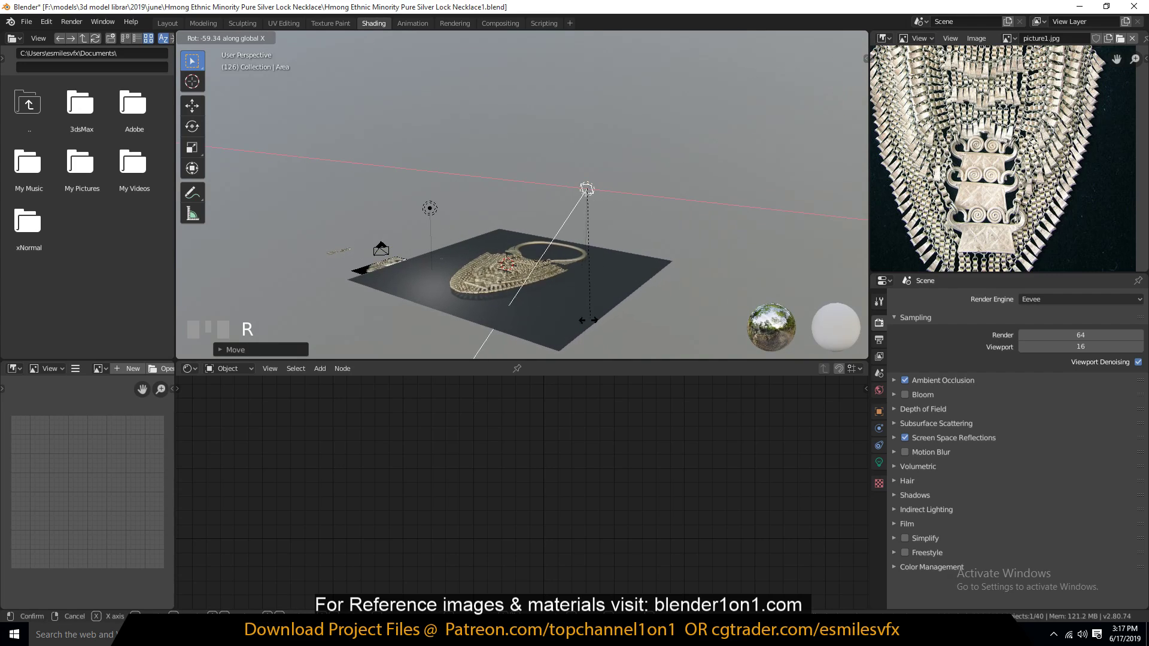
click(572, 336)
key(r)
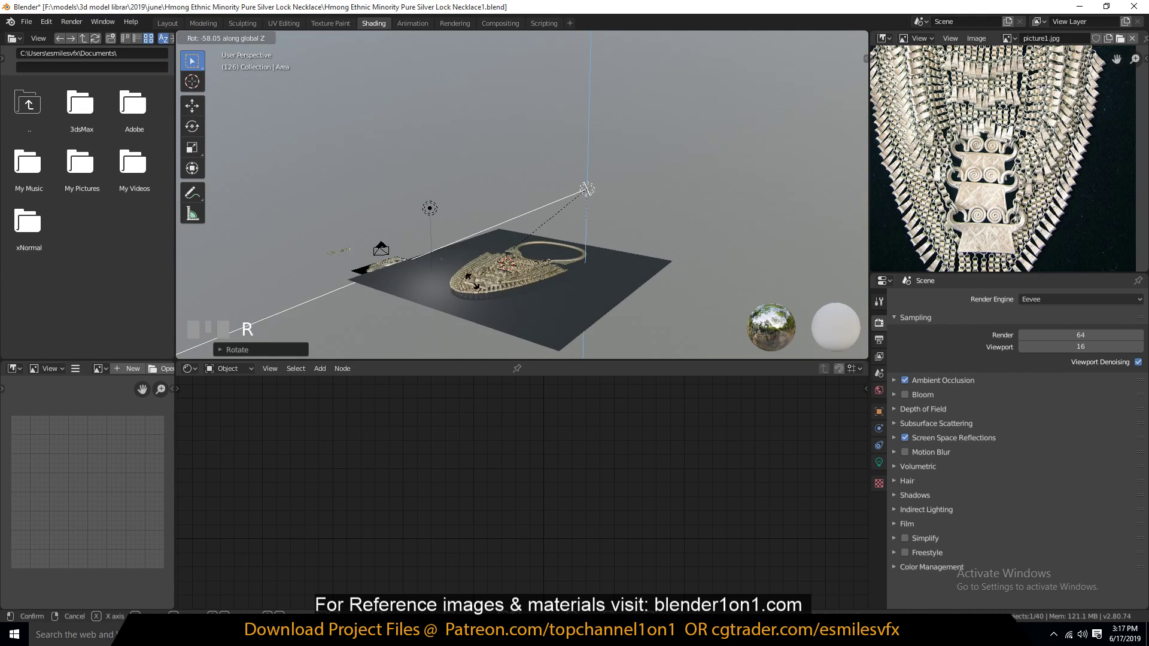
click(471, 281)
key(g)
click(569, 318)
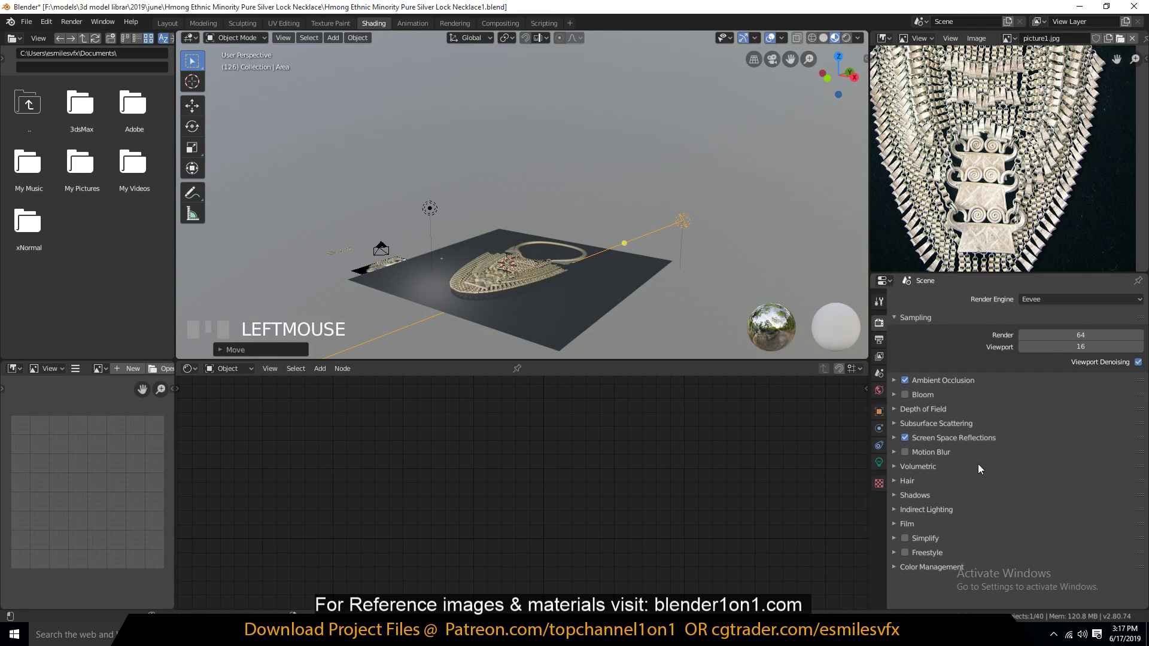
Step: Set the area light's power to 1000 W and reposition it freely near the necklace
click(879, 461)
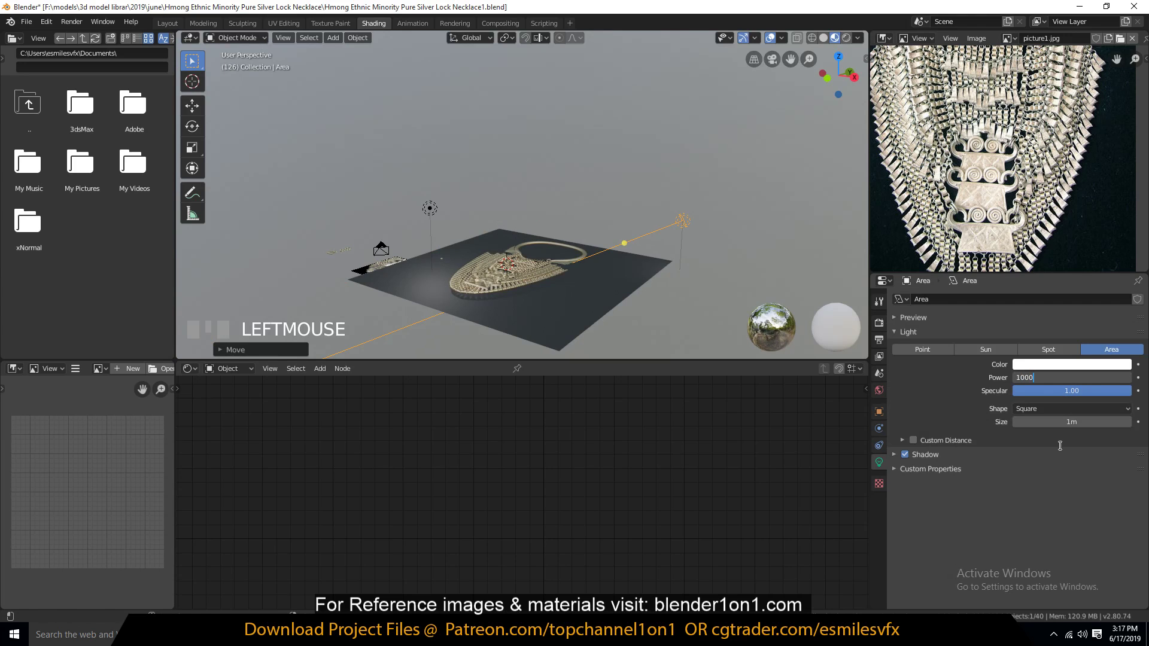
key(Return)
scroll(626, 287, up, 2)
key(g)
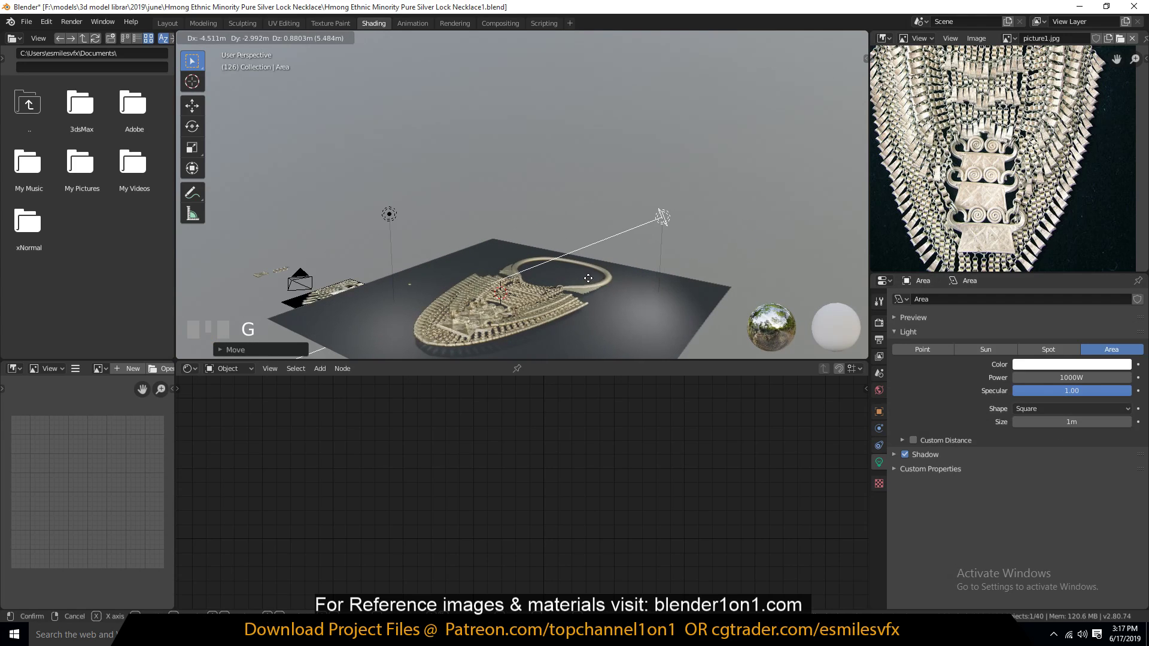
click(638, 252)
Step: Switch the viewport to rendered shading with the necklace seen close up from the front
scroll(638, 272, up, 3)
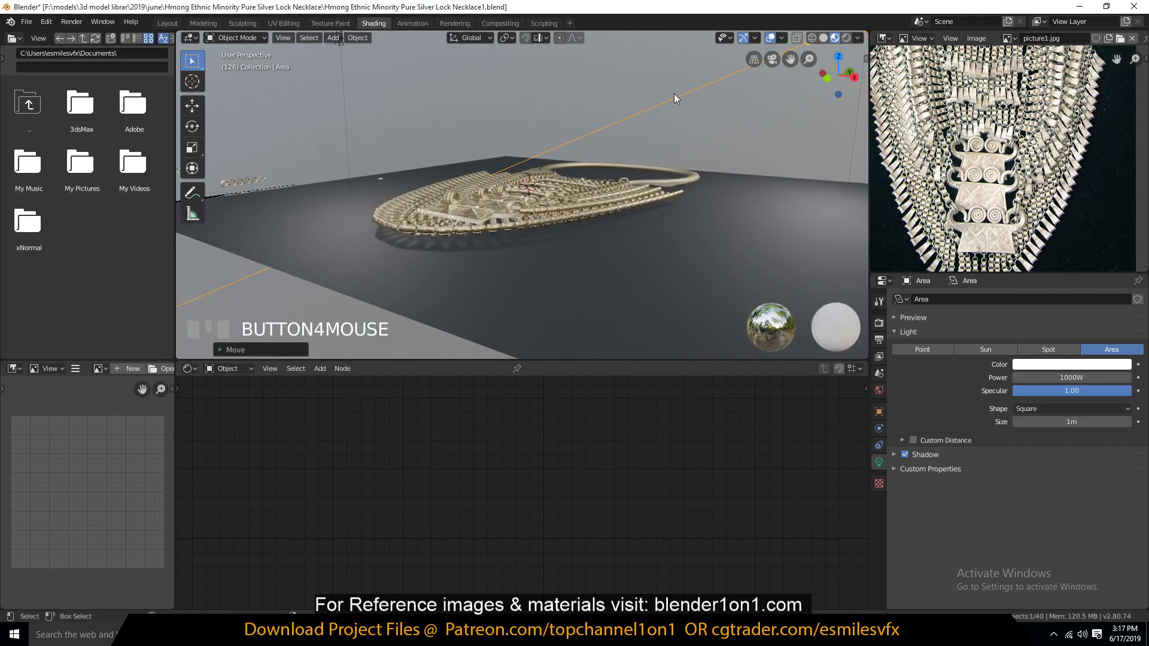
key(shift+grave)
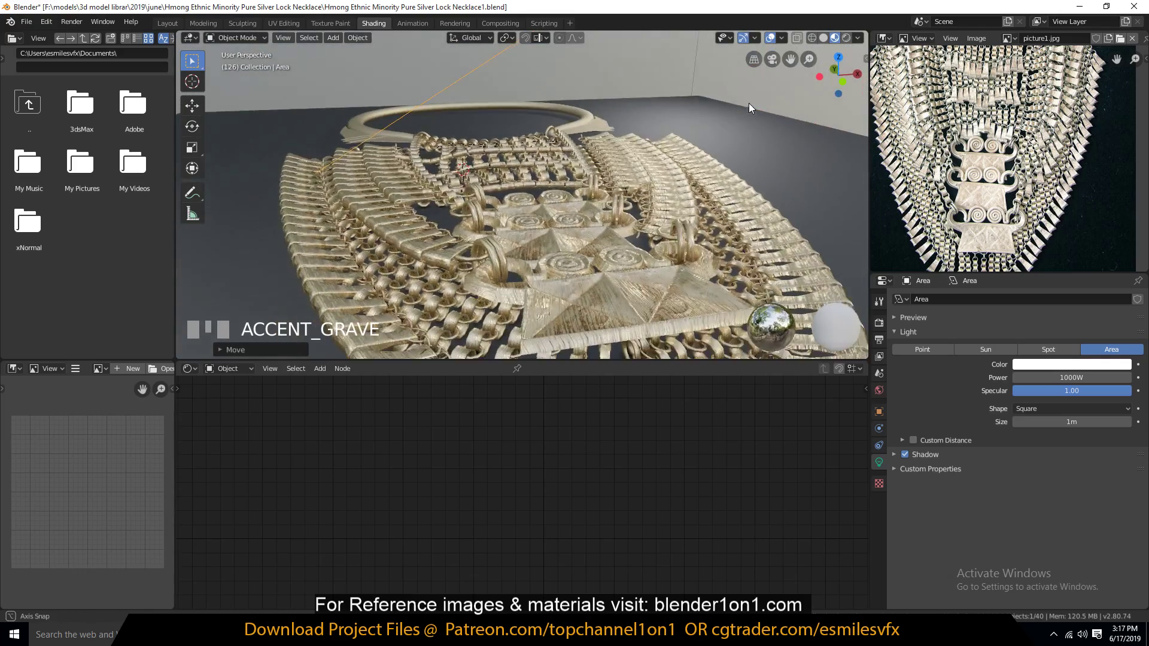
middle_drag(748, 103, 750, 99)
click(849, 36)
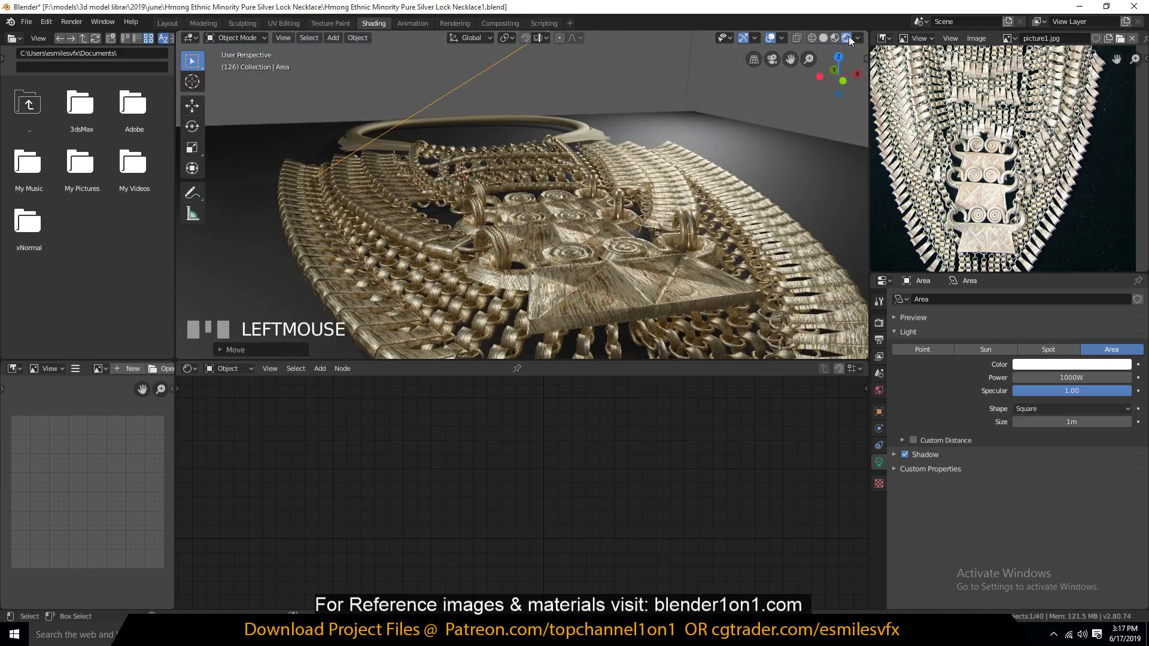
Step: Examine the lit necklace on its dark backdrop from several angles and distances
key(shift+grave)
middle_drag(746, 102, 707, 127)
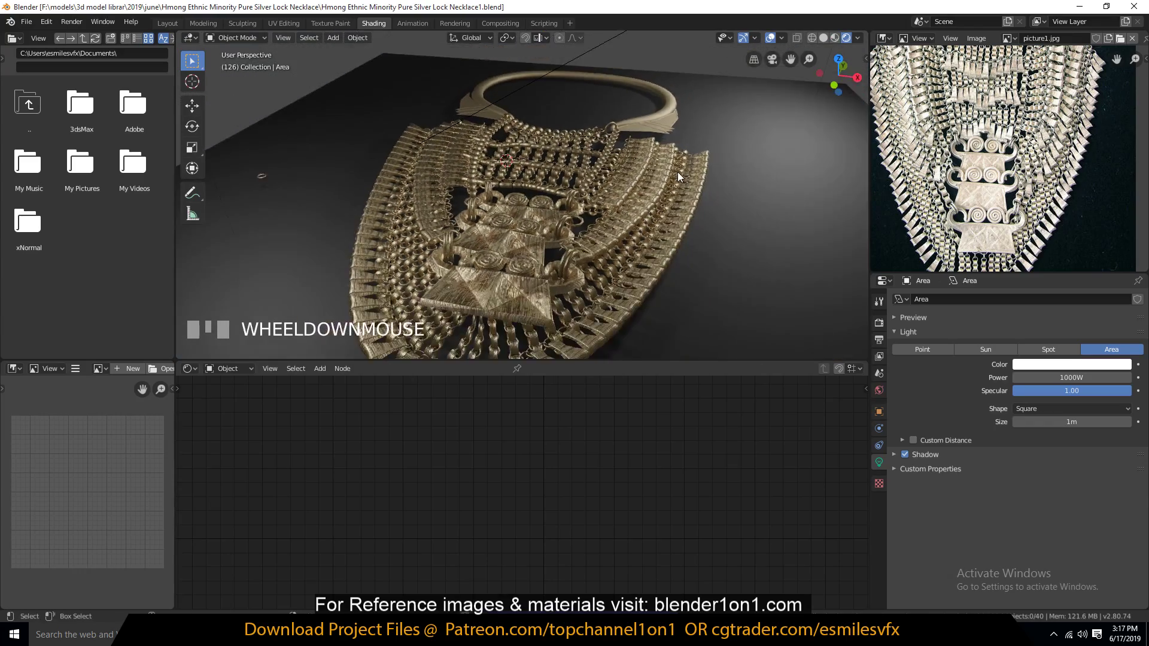
key(shift+grave)
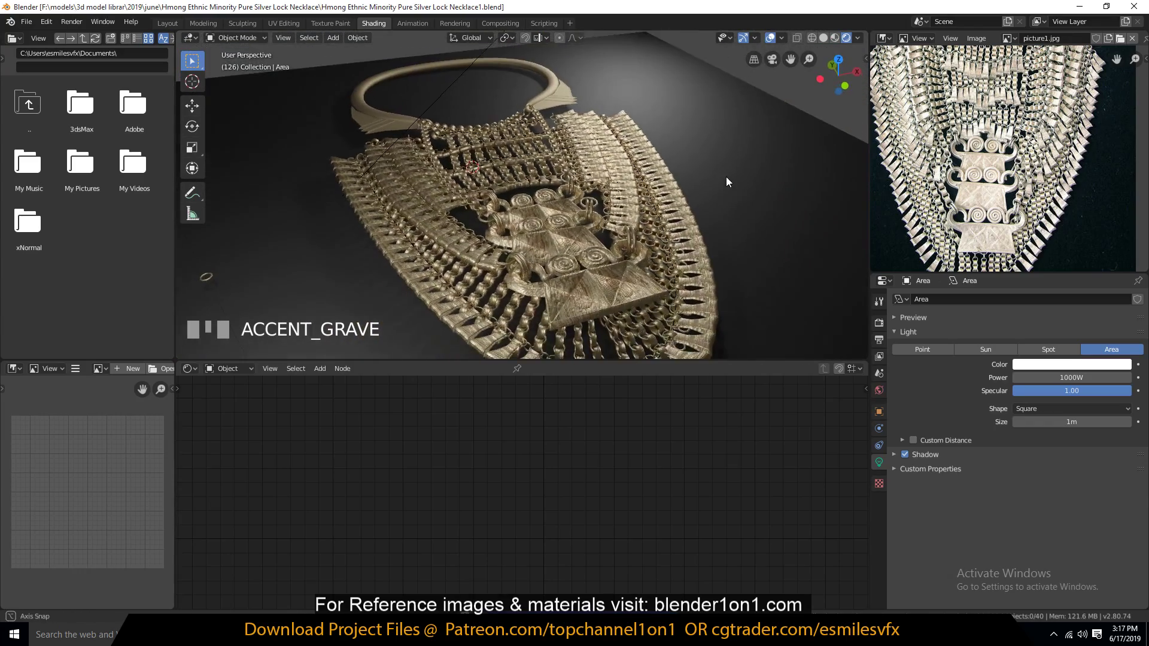
middle_drag(770, 173, 751, 173)
scroll(750, 174, down, 4)
click(705, 171)
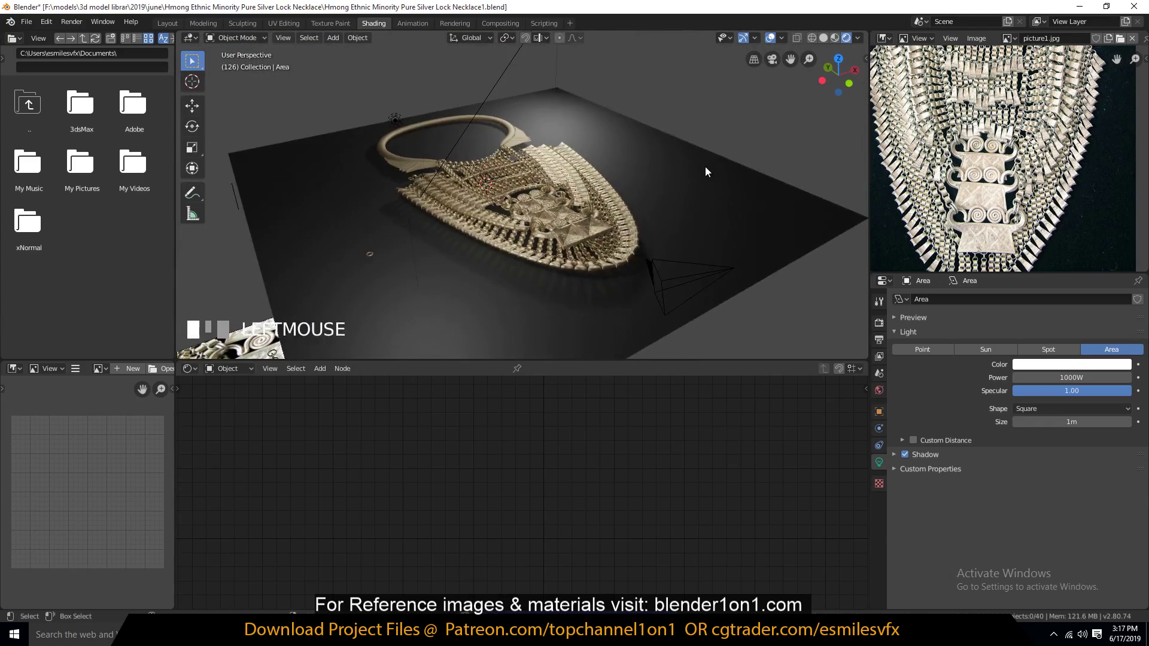
Step: Extrude three edges of the dark backdrop plane upward into walls, leaving the side in front of the necklace open
scroll(658, 184, down, 3)
key(Tab)
key(2)
shift+click(476, 138)
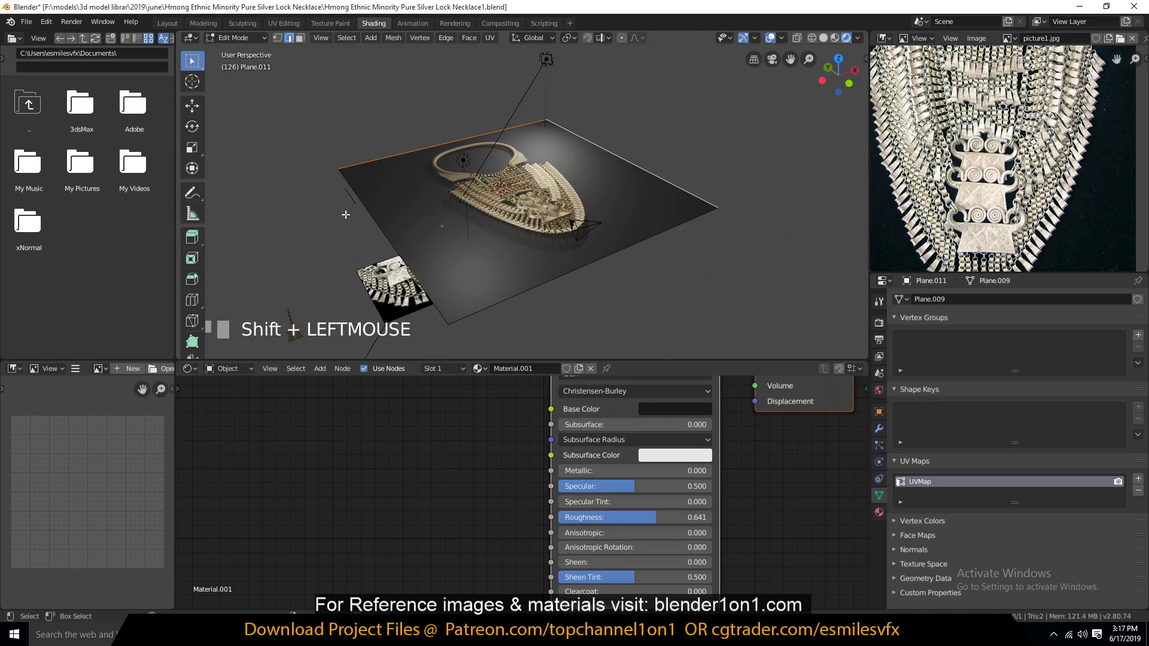
key(e)
click(442, 124)
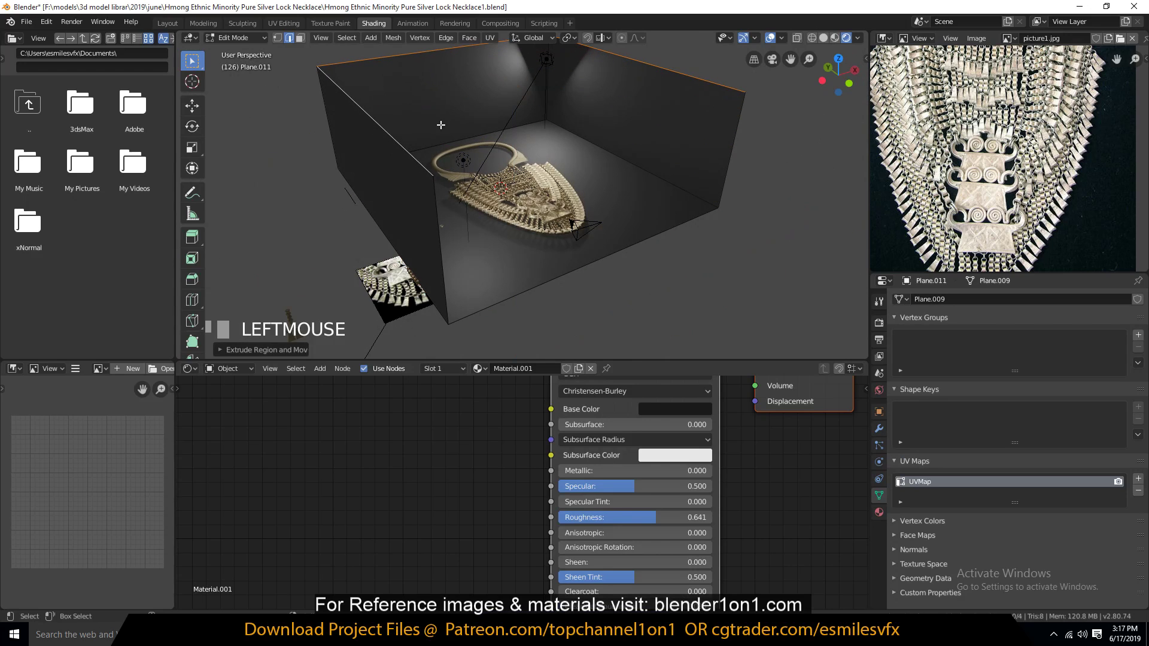
Step: Bevel all edges of the backdrop with a wide multi-segment bevel to curve the corners between floor and walls
key(a)
key(ctrl+b)
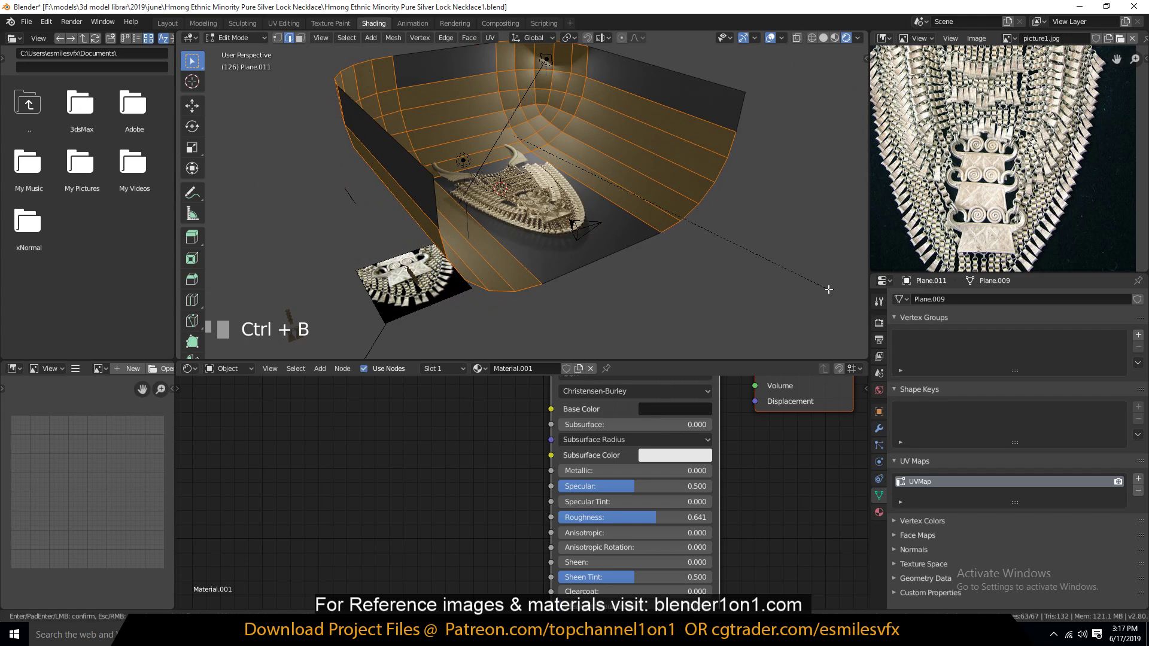
scroll(820, 288, down, 4)
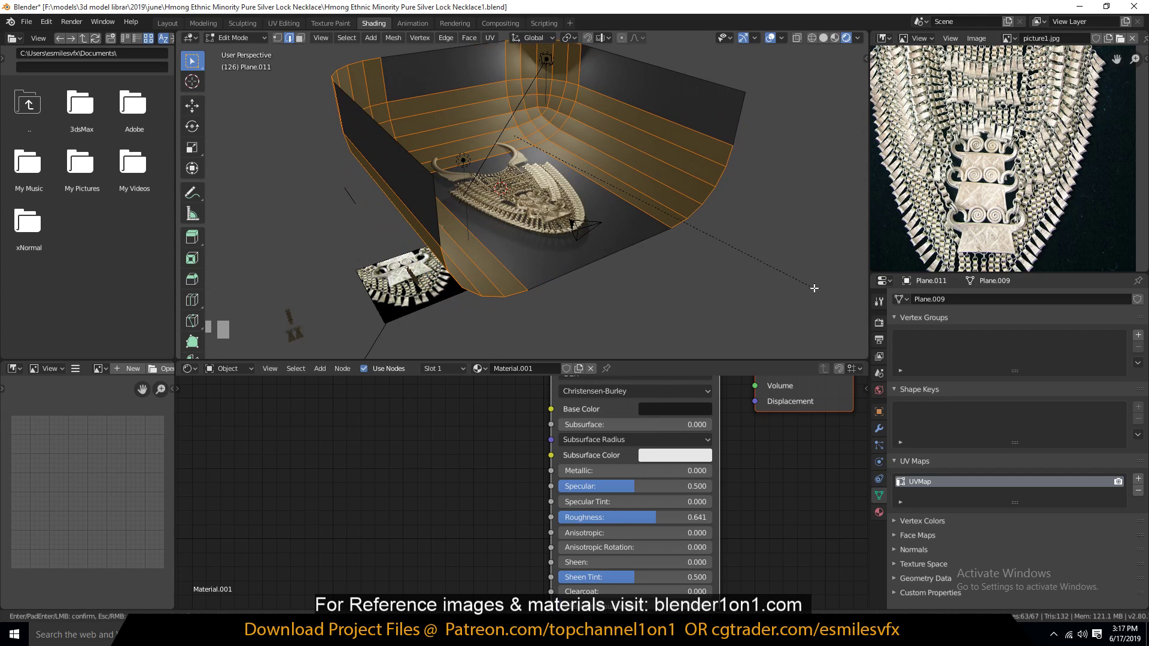
click(814, 289)
key(Tab)
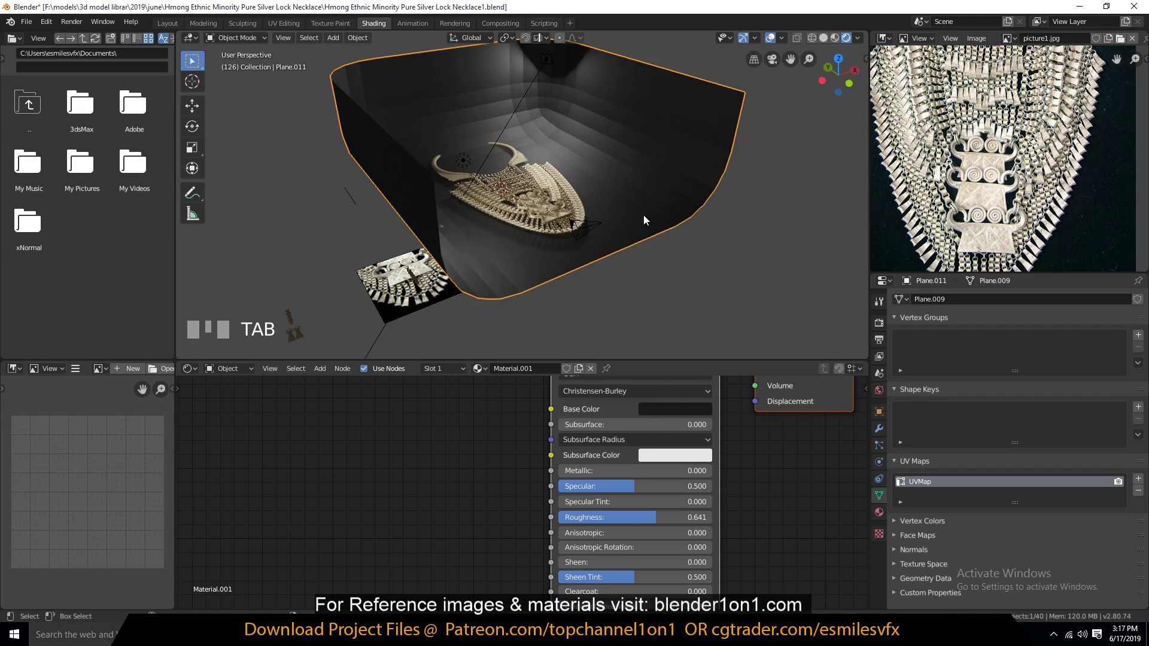
Step: Scale the curved backdrop up so it surrounds the necklace widely, and shade it smooth
key(s)
click(718, 254)
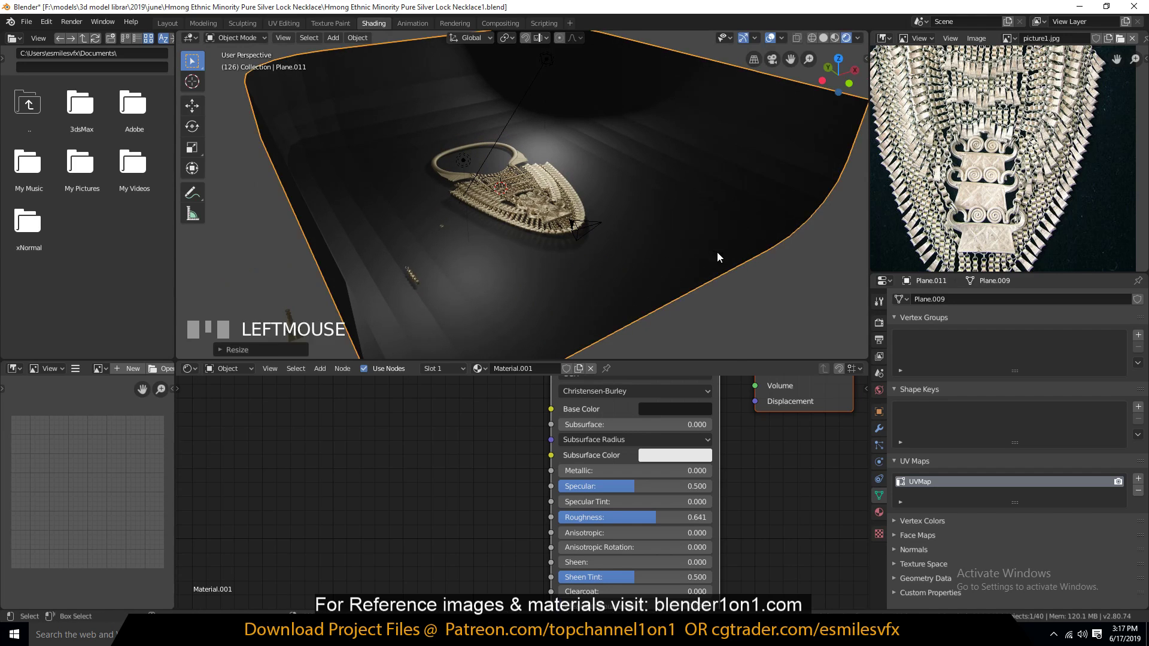
right_click(717, 252)
click(706, 220)
Step: Check the necklace on the smoothed backdrop and move the area light vertically along global Z
key(grave)
middle_drag(619, 249, 590, 246)
scroll(590, 247, up, 3)
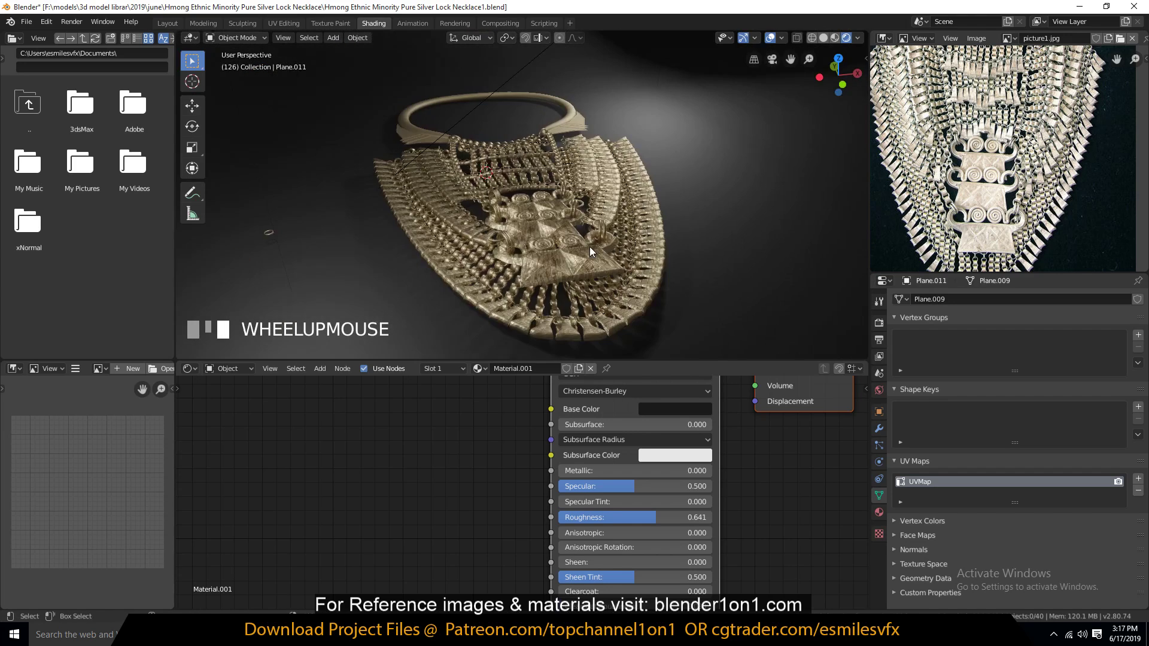
key(grave)
scroll(575, 236, up, 3)
scroll(582, 239, down, 8)
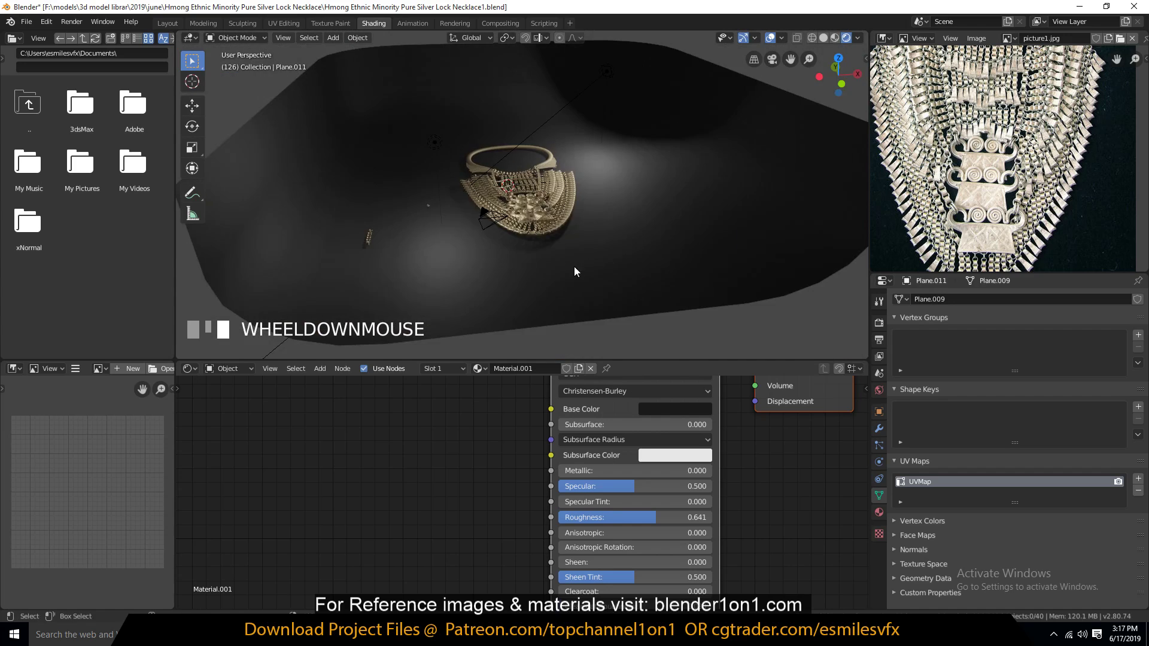
key(grave)
click(614, 94)
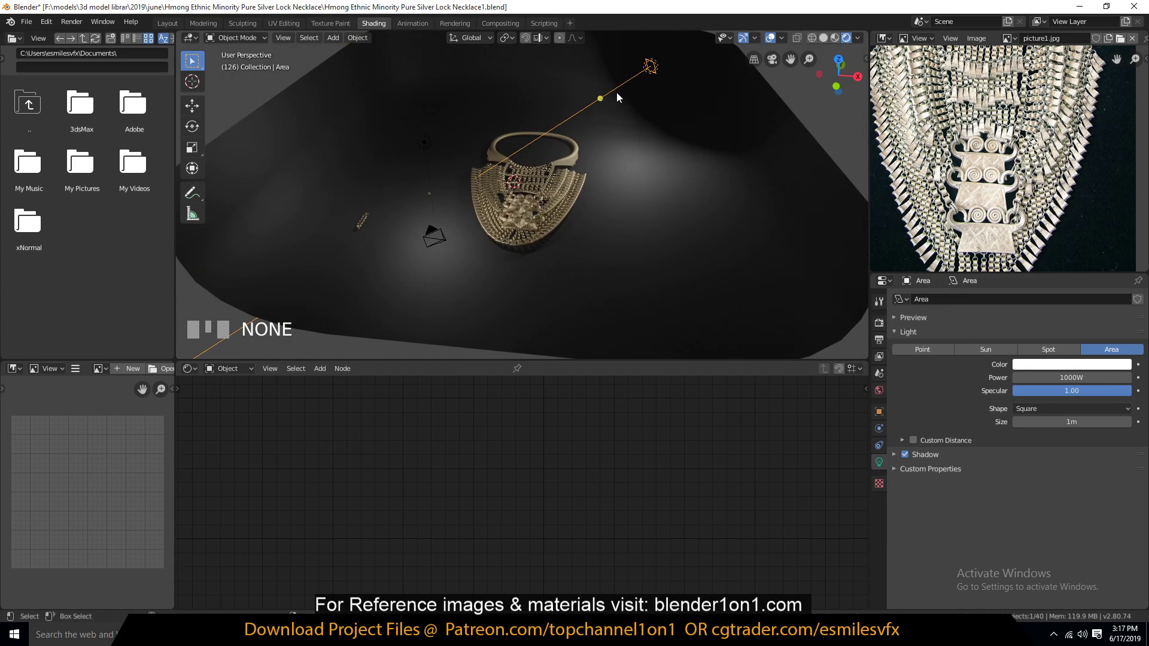
key(g)
key(z)
click(617, 74)
Step: Duplicate the area light to the other side of the collar with its rotation cleared, and move it along global Z
scroll(627, 145, down, 3)
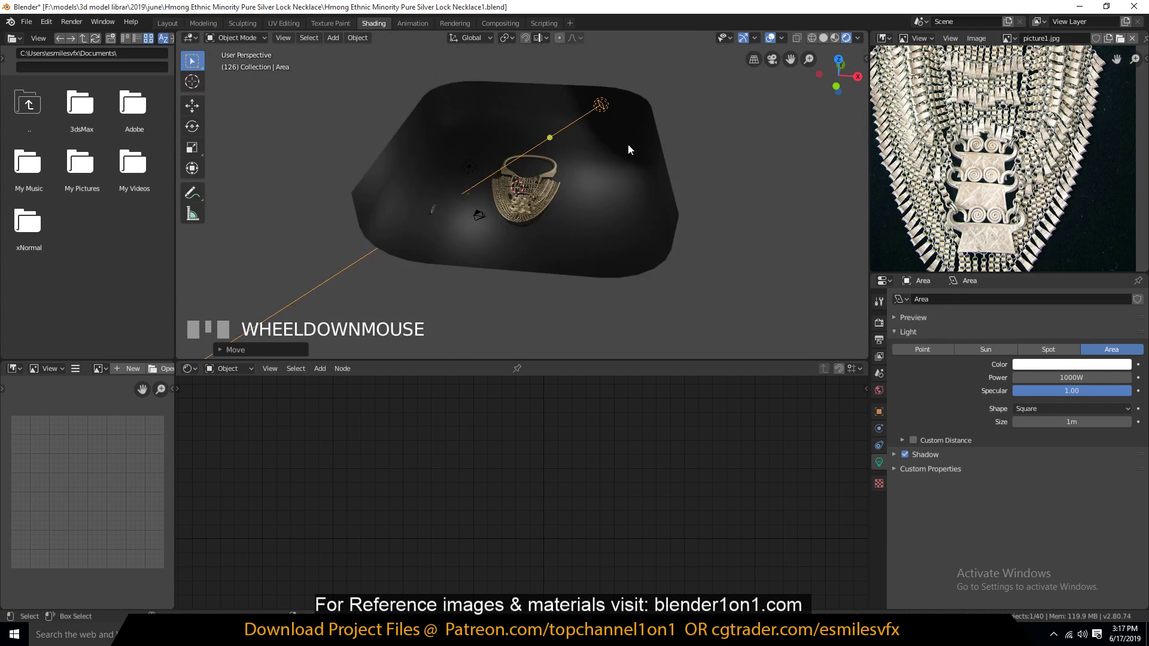
key(shift+d)
click(533, 156)
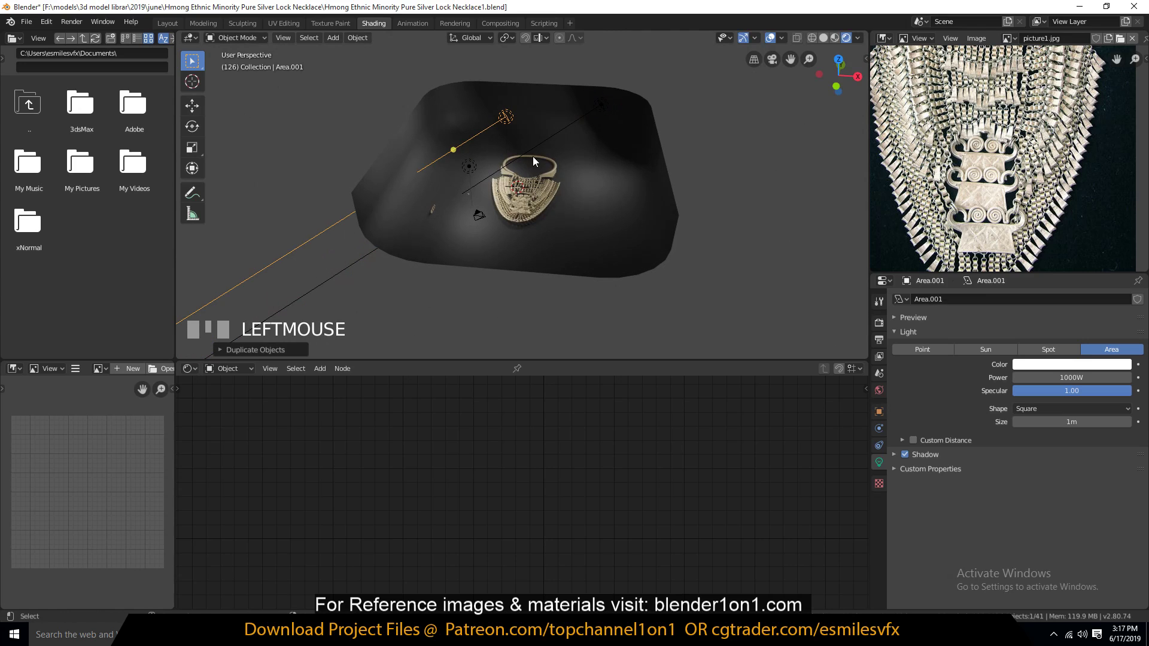
key(alt+r)
scroll(532, 158, down, 2)
key(g)
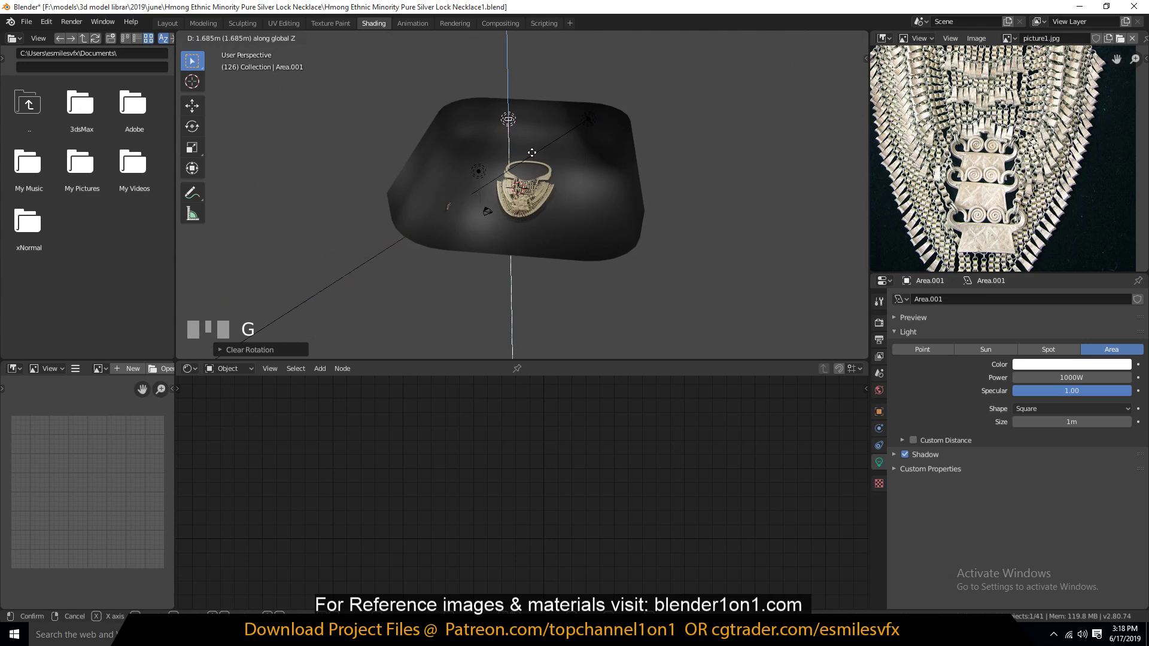
click(532, 152)
Step: Move the duplicated area light to the necklace's lower tip in top view and tilt it about global X
key(KP_7)
key(g)
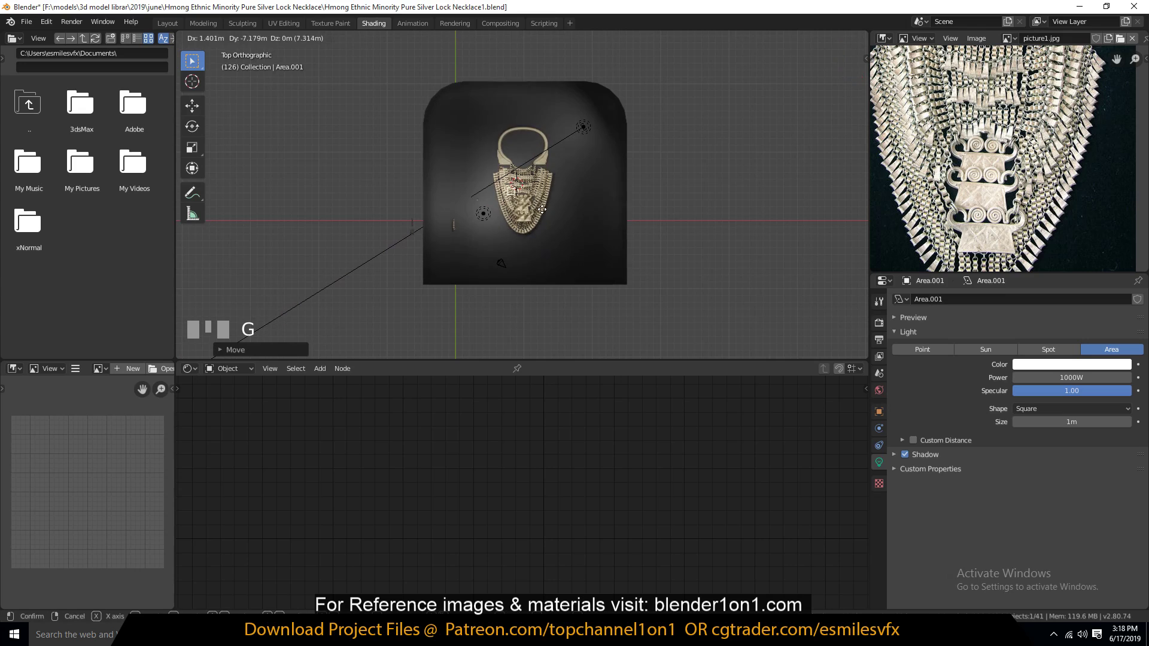
click(554, 246)
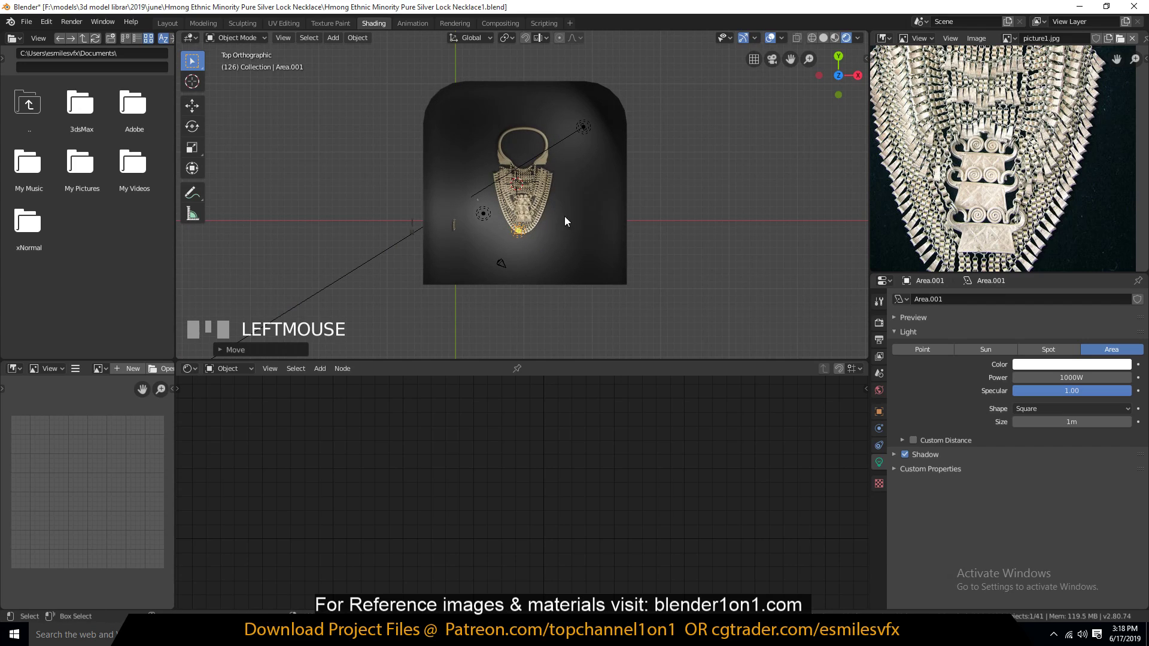
key(r)
key(x)
click(569, 249)
Step: Duplicate the tilted area light to the right of the collar and rotate the copy about 15° in top view
key(shift+d)
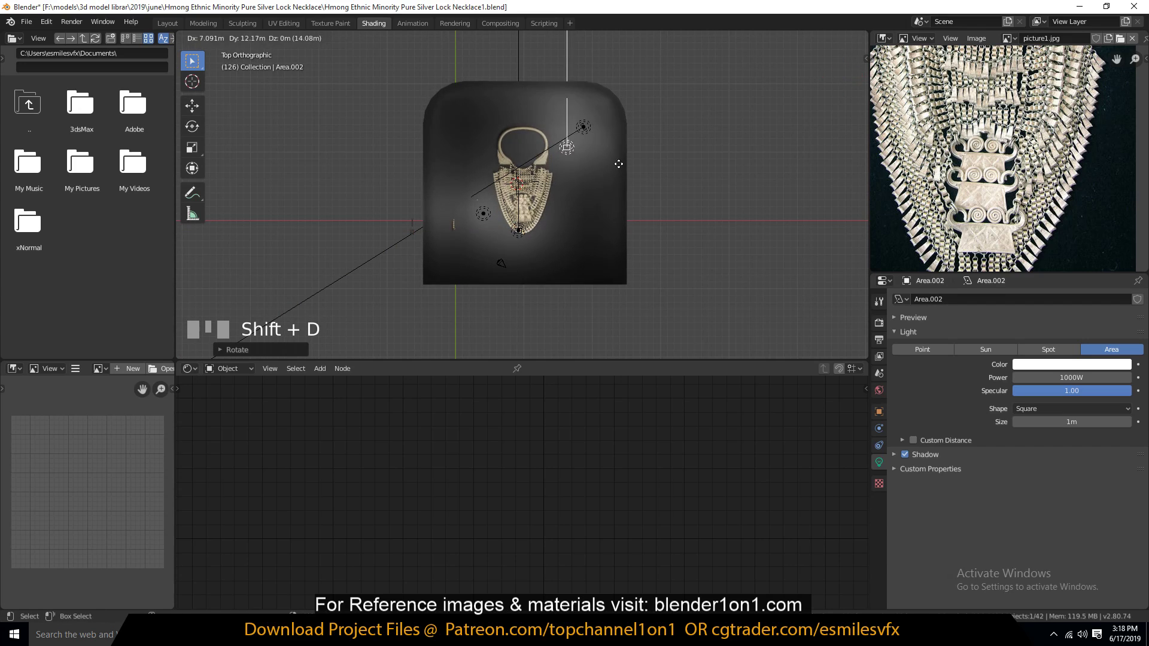
click(617, 172)
key(r)
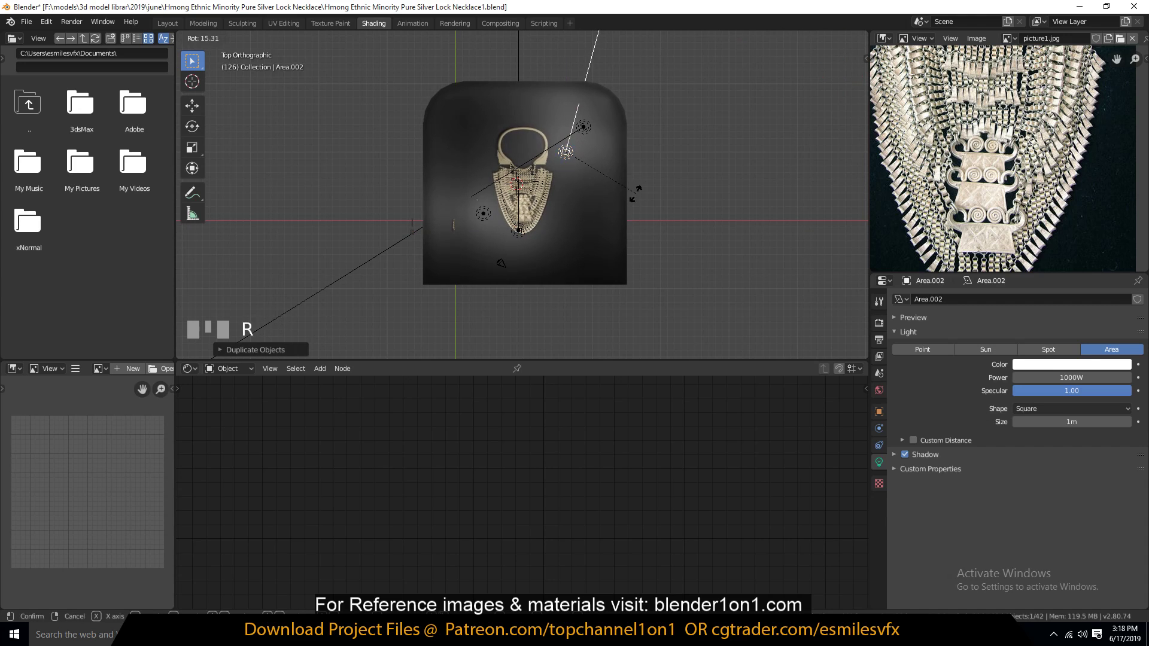
click(636, 195)
Step: Make a linked duplicate of that area light left of the collar and rotate it about -56° in top view
key(alt+d)
key(r)
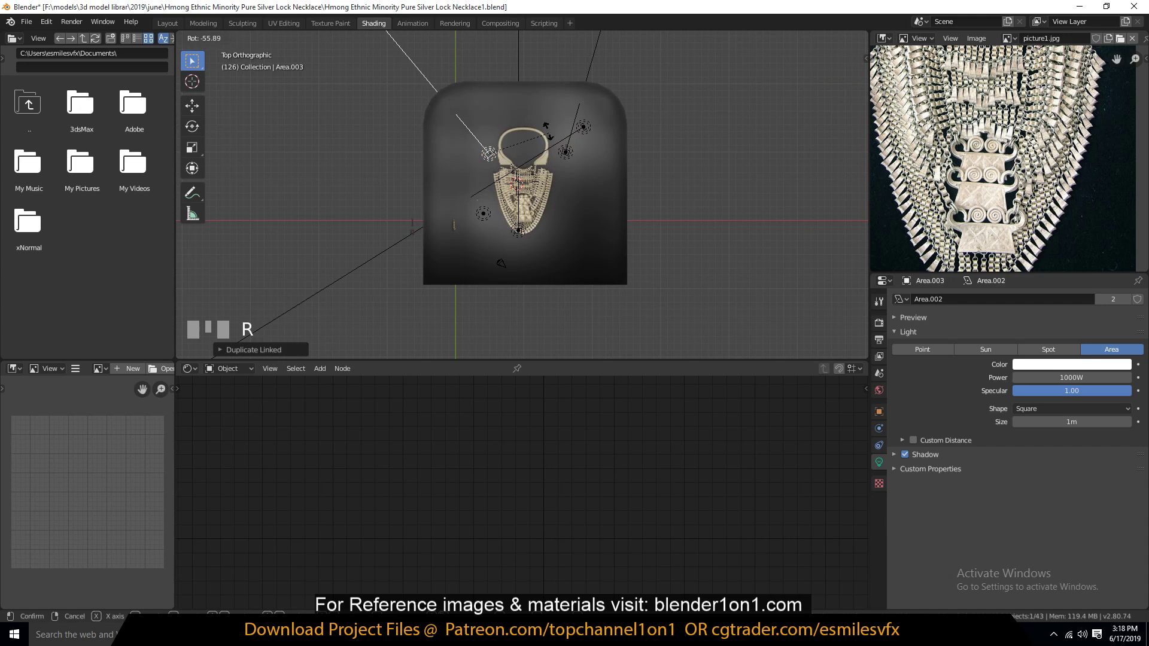
click(548, 124)
Step: Re-aim the linked area light with a free trackball rotation while viewing the necklace from a low front angle
key(grave)
scroll(558, 113, up, 1)
middle_drag(558, 131, 559, 80)
key(grave)
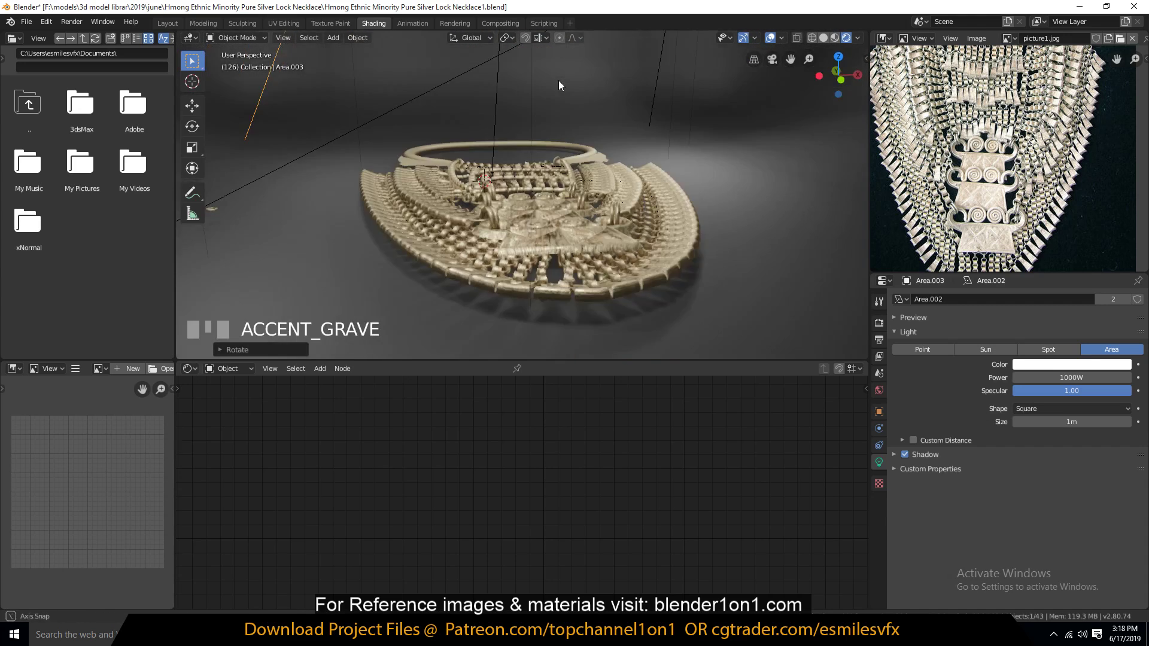
scroll(550, 98, down, 1)
key(r)
key(r)
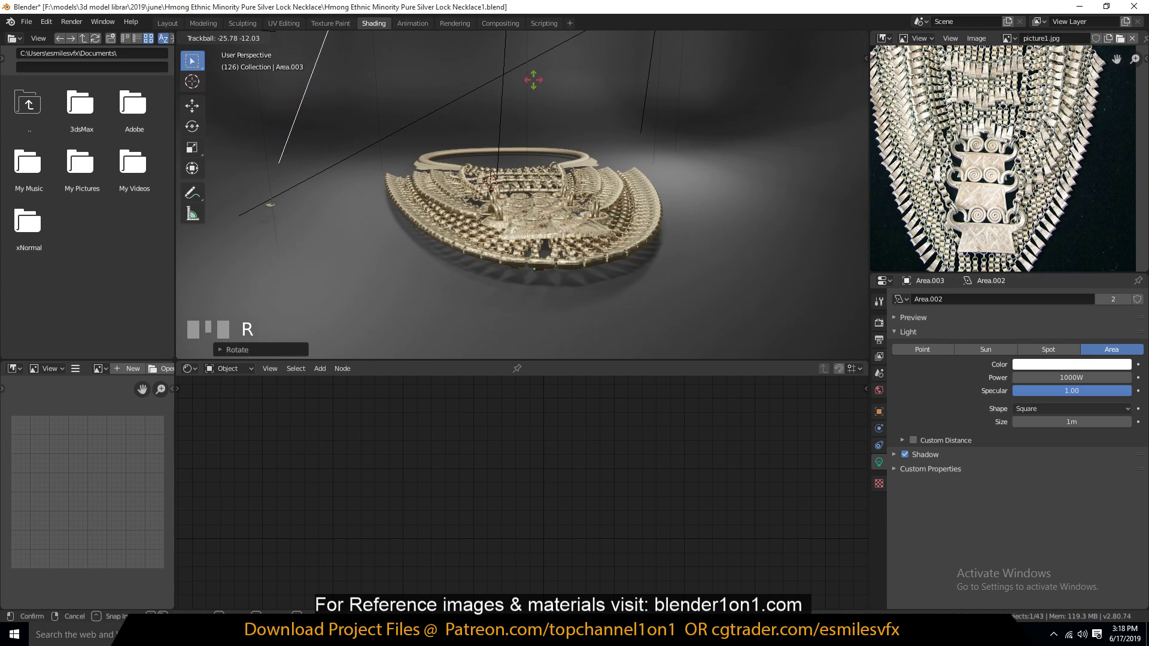
click(579, 84)
Step: Add a point light at the necklace's left side and move it up to the collar opening
scroll(589, 127, up, 1)
key(a)
middle_drag(594, 185, 602, 191)
scroll(601, 191, down, 1)
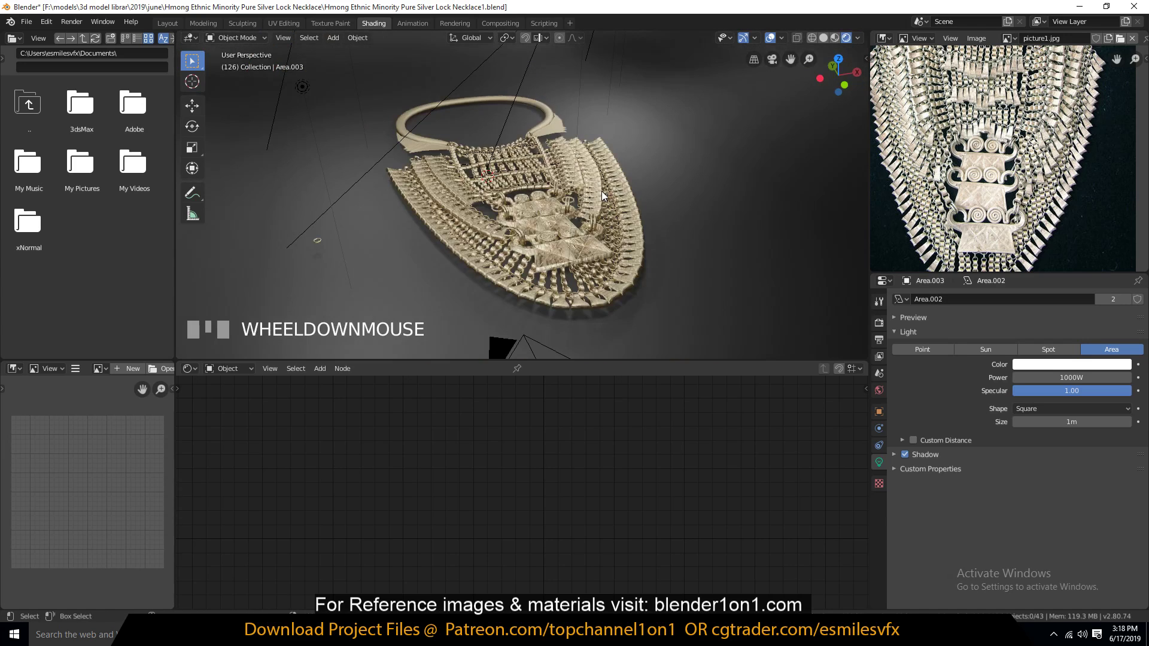
key(shift+a)
mouse_move(547, 184)
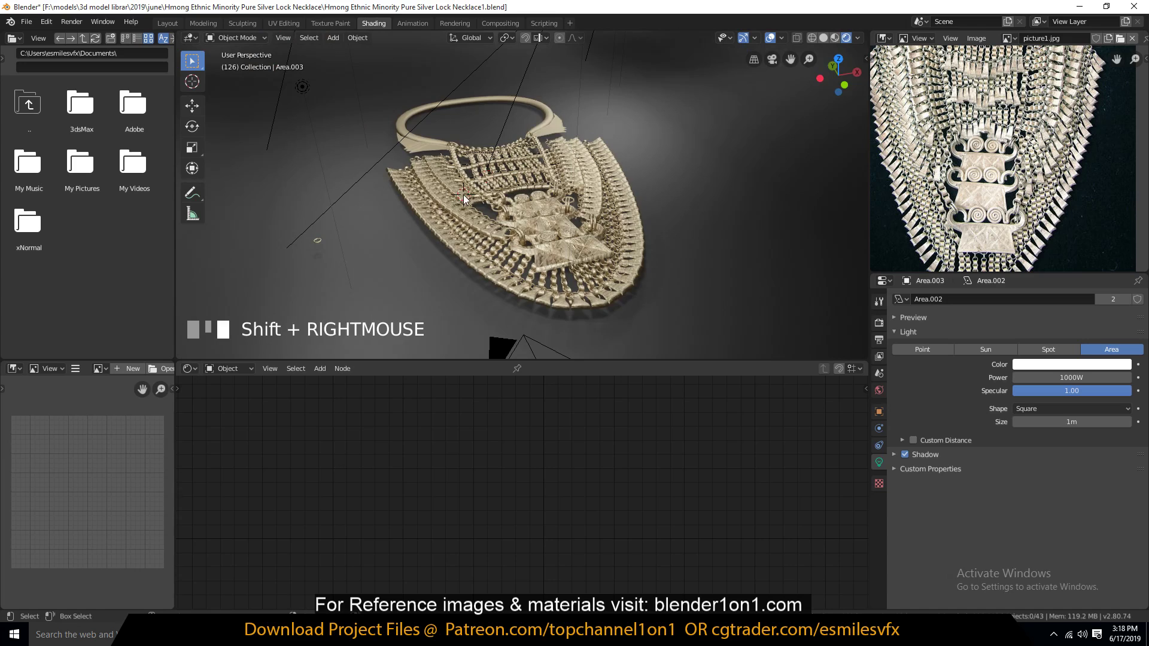
key(shift+a)
mouse_move(463, 195)
click(545, 200)
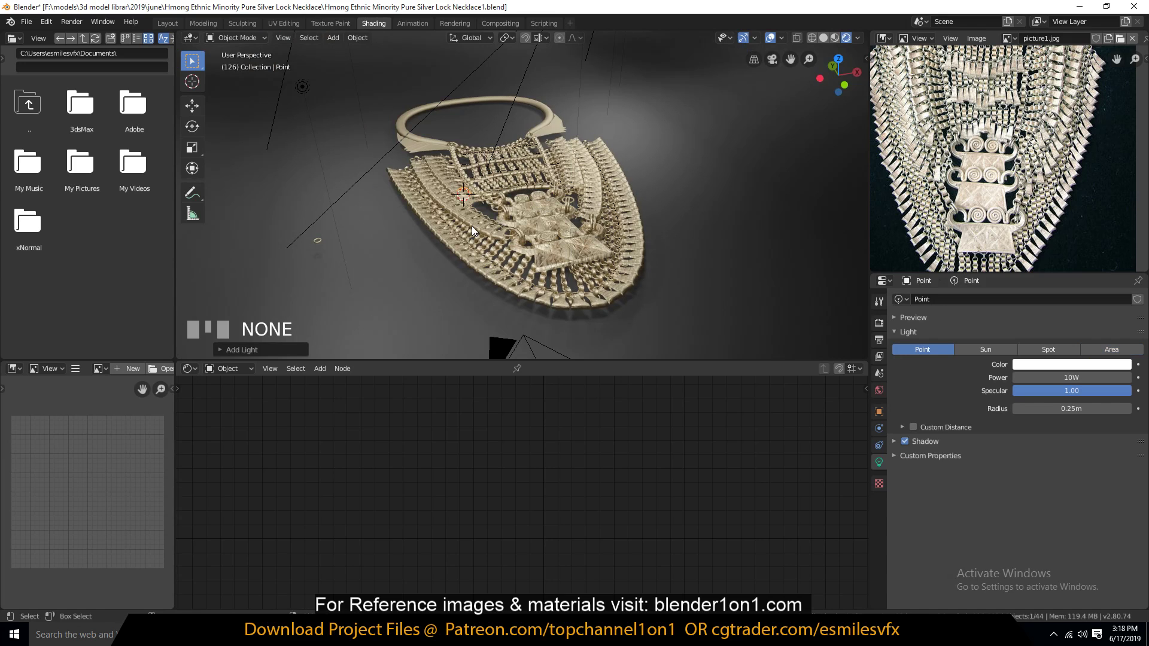
key(g)
click(481, 157)
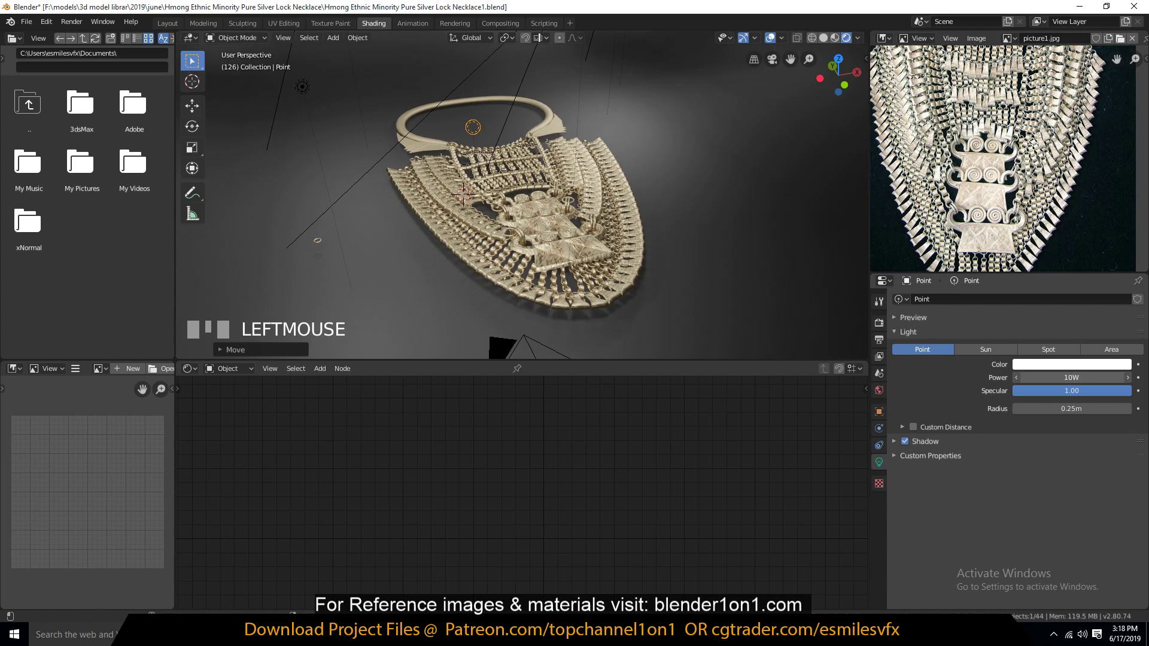
Step: Set the point light's power to 1000 W and shift it slightly higher near the back of the collar
text(00)
click(421, 250)
scroll(429, 236, up, 3)
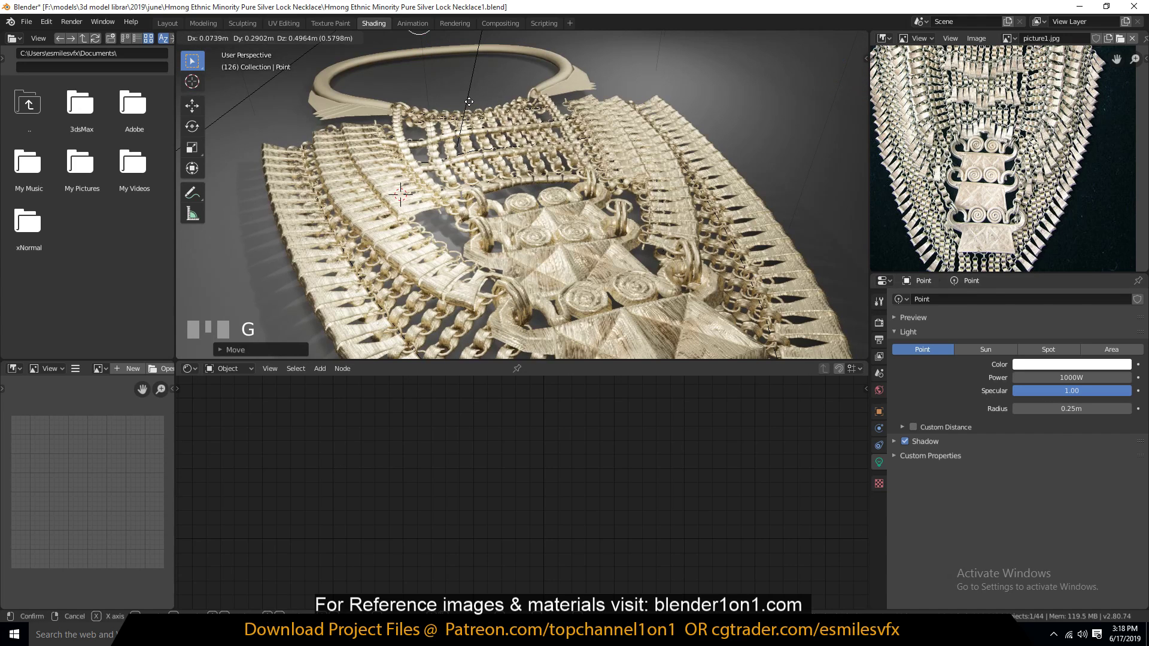
scroll(482, 159, down, 4)
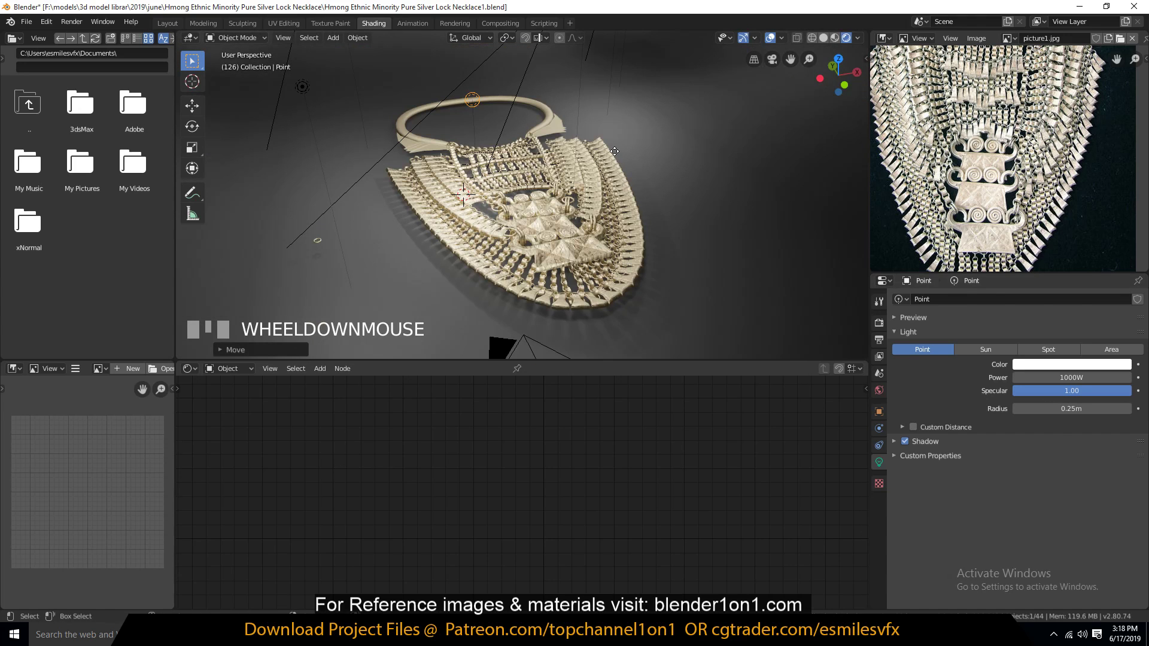
Step: Duplicate the point light to the right of the collar and deselect everything
key(shift+d)
click(687, 160)
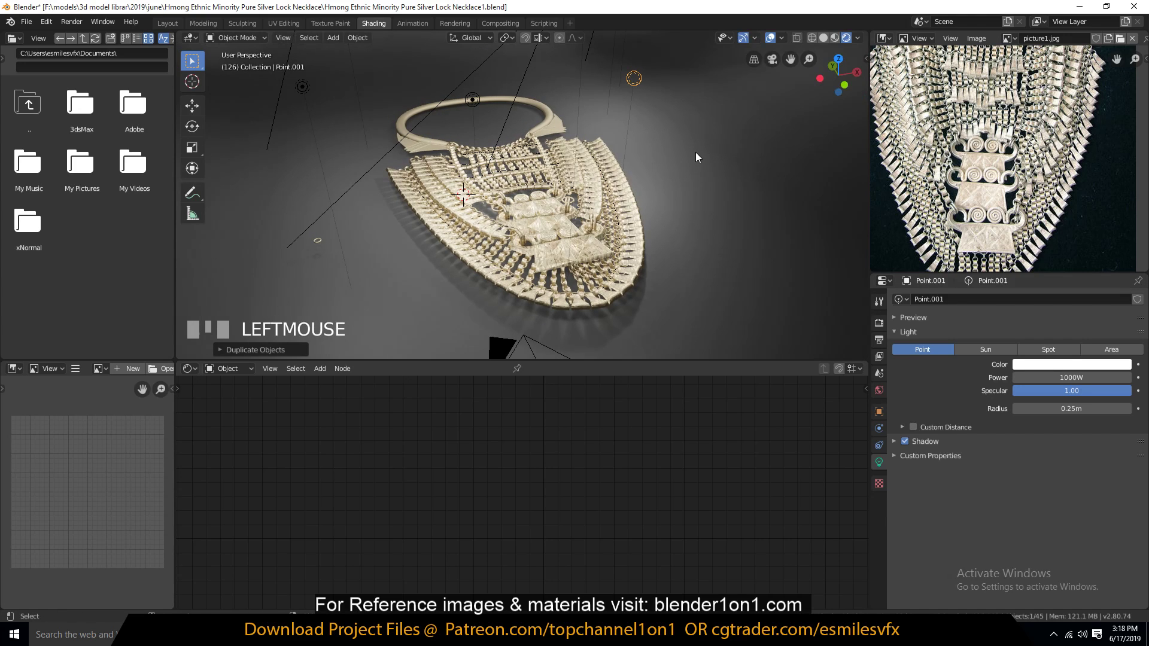
key(a)
Step: Hide the viewport overlays and examine the lit necklace up close from the front and side
click(771, 38)
scroll(671, 189, up, 4)
key(grave)
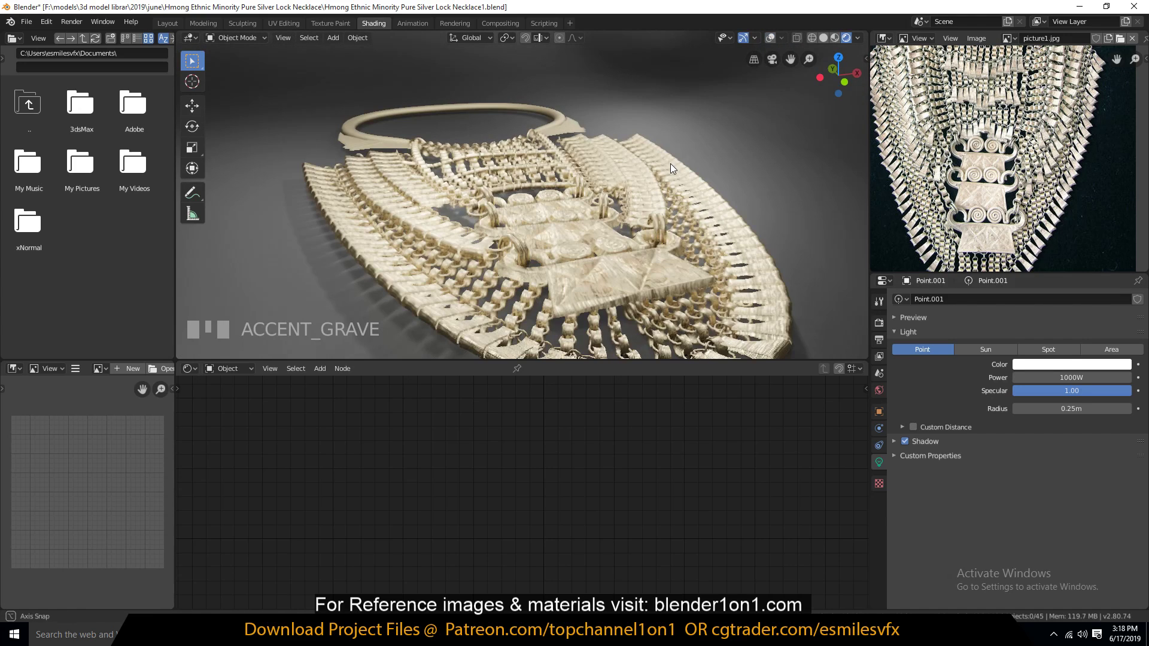
middle_drag(670, 163, 669, 172)
middle_drag(744, 207, 526, 262)
scroll(584, 255, down, 2)
key(grave)
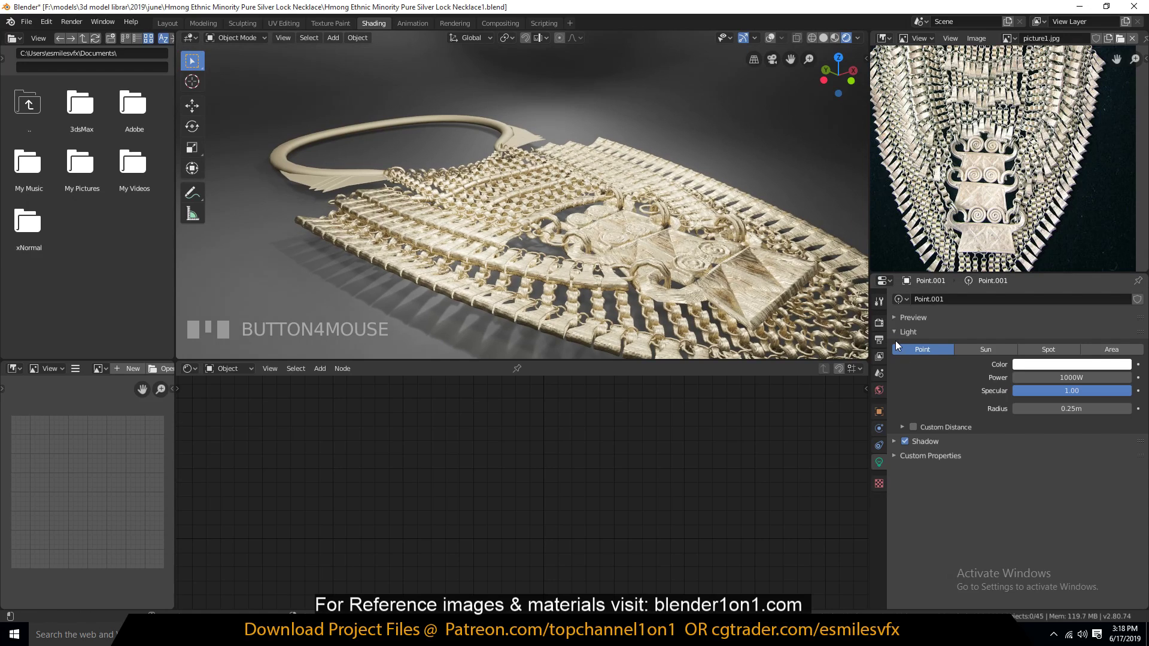
Step: Open the render settings and compare the necklace in LookDev and rendered shading
click(880, 323)
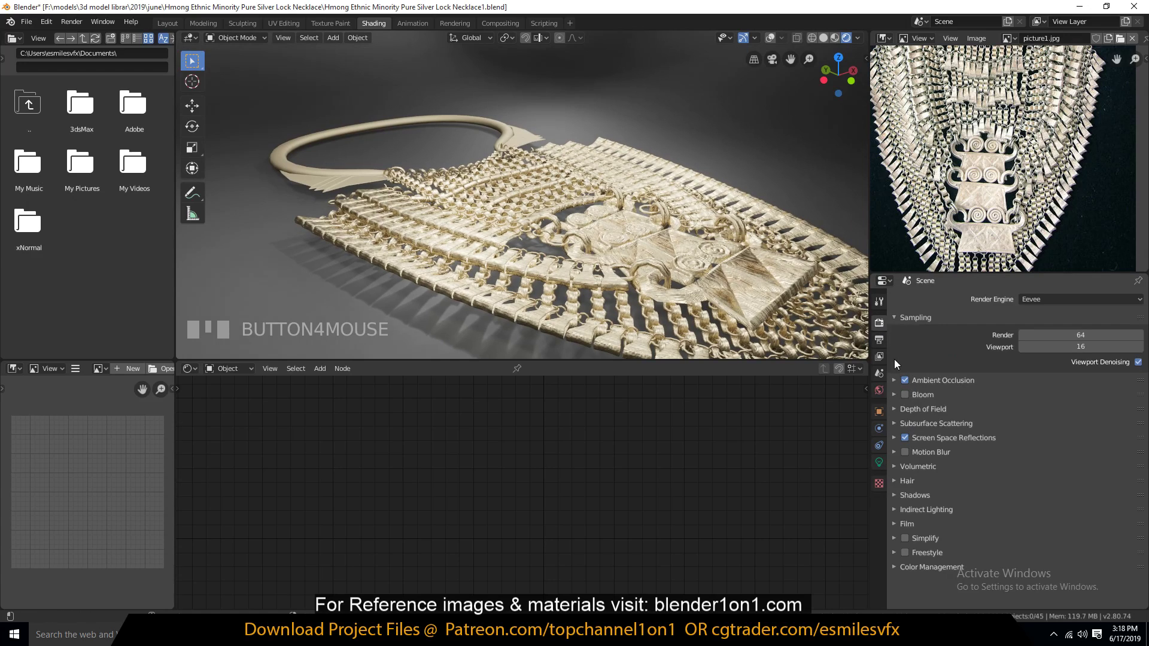
click(848, 40)
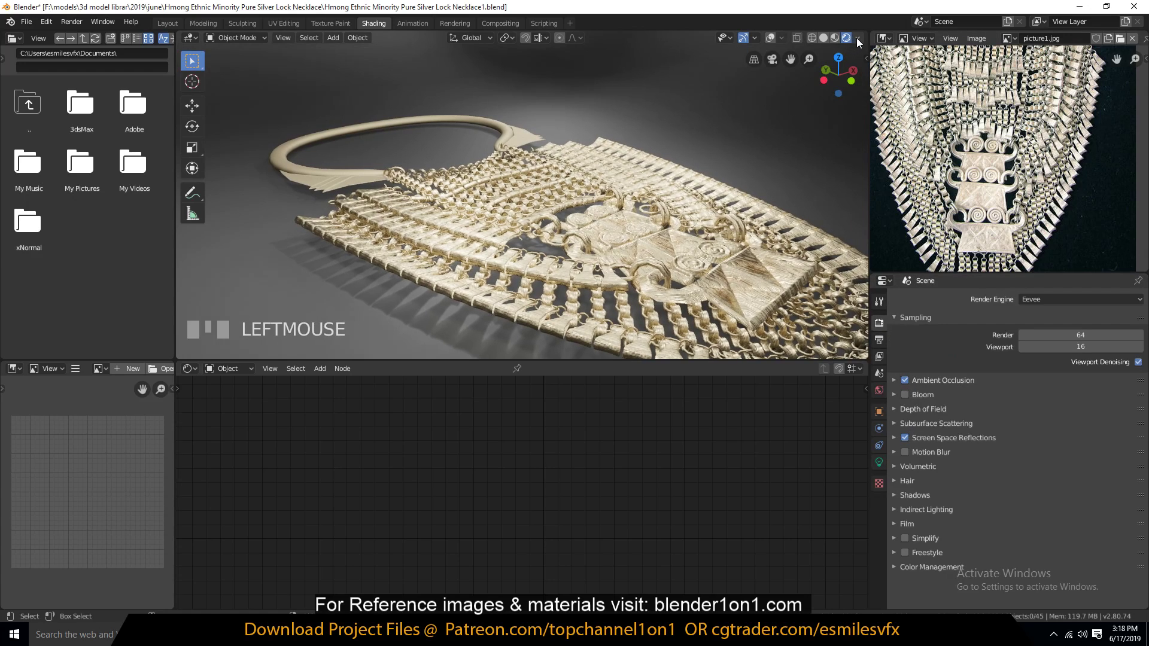
click(836, 38)
key(grave)
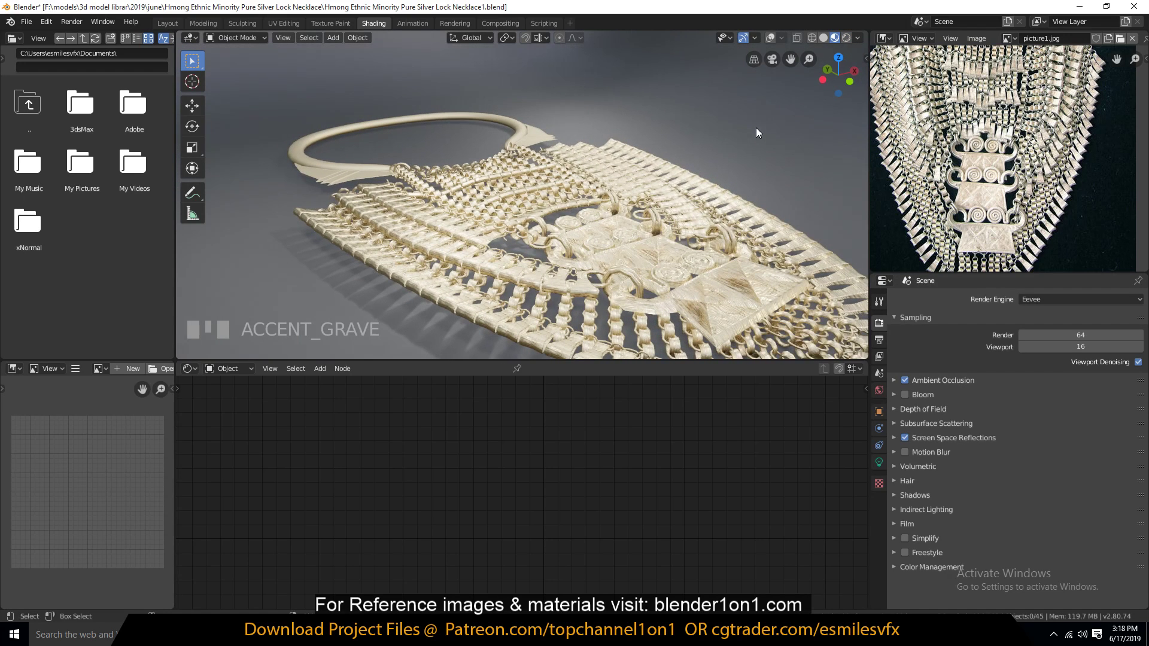
click(845, 37)
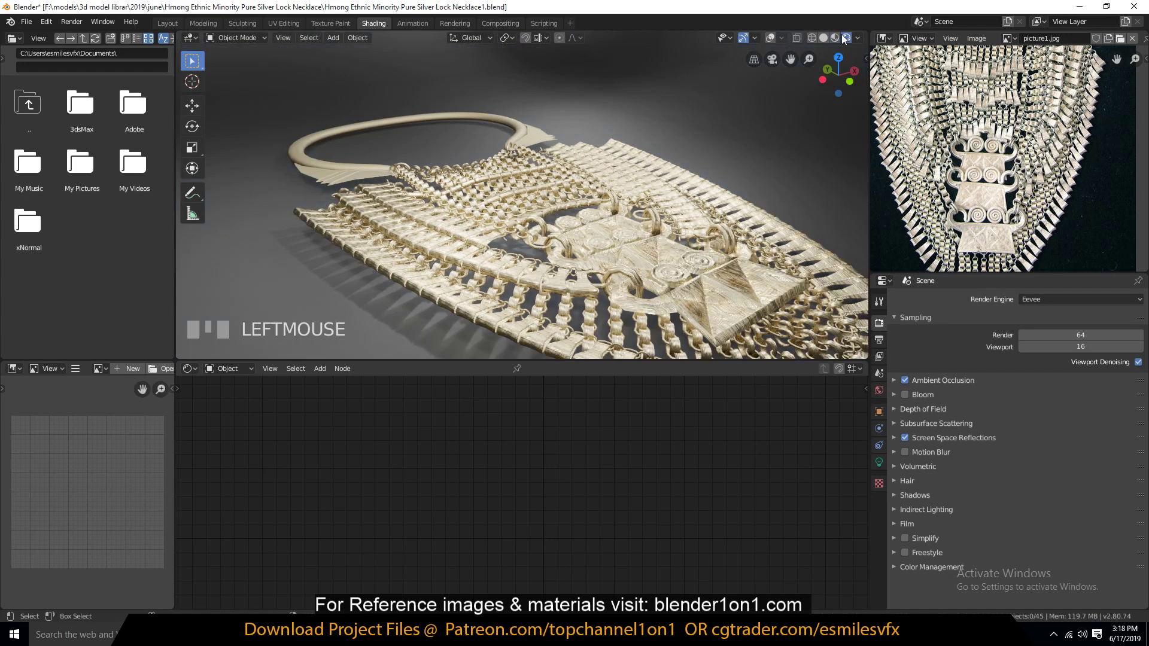
Step: Switch to LookDev shading, try two outdoor sky environments, and choose the dark studio environment for the lighting
click(835, 35)
click(857, 37)
click(860, 130)
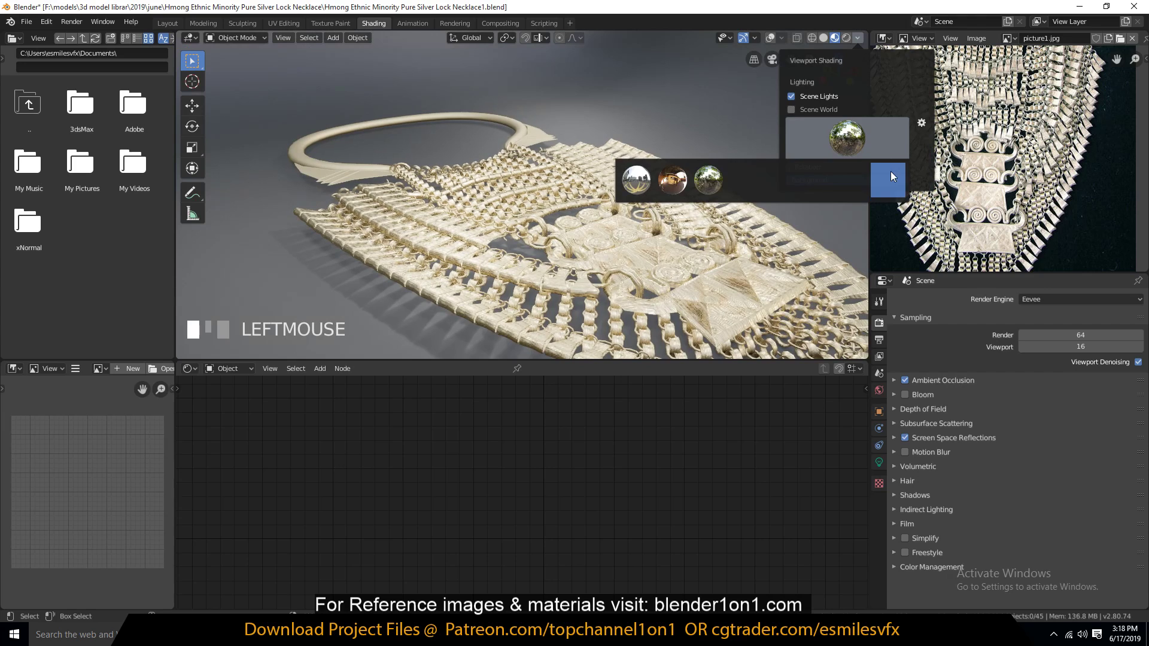
click(886, 180)
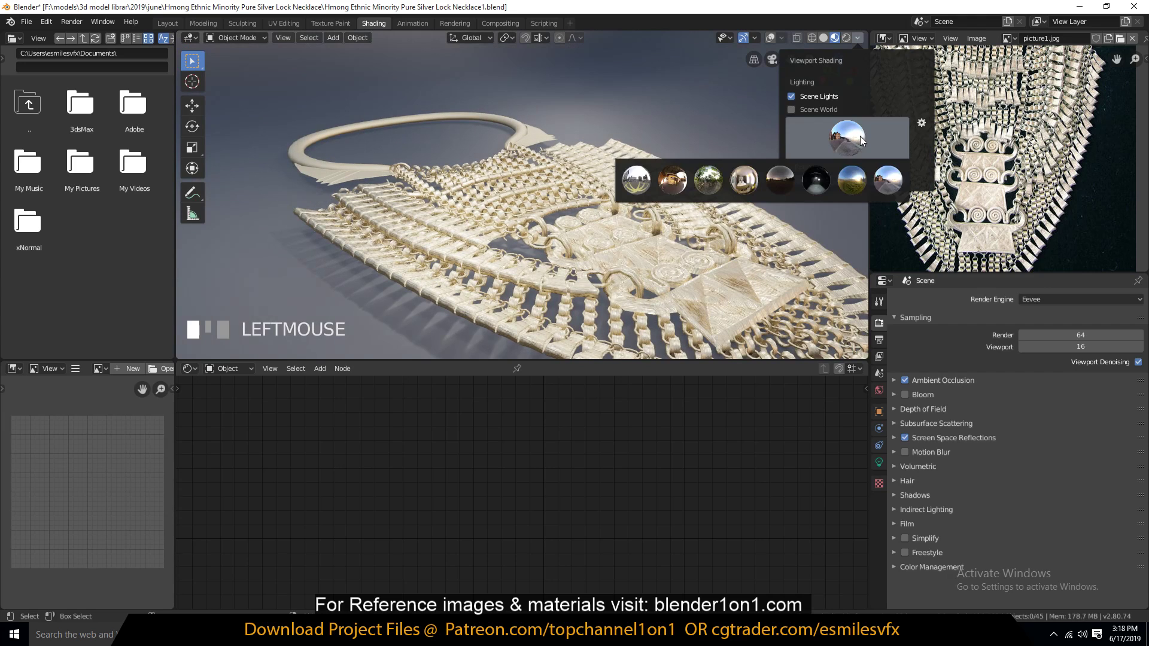
click(856, 184)
click(847, 138)
click(816, 179)
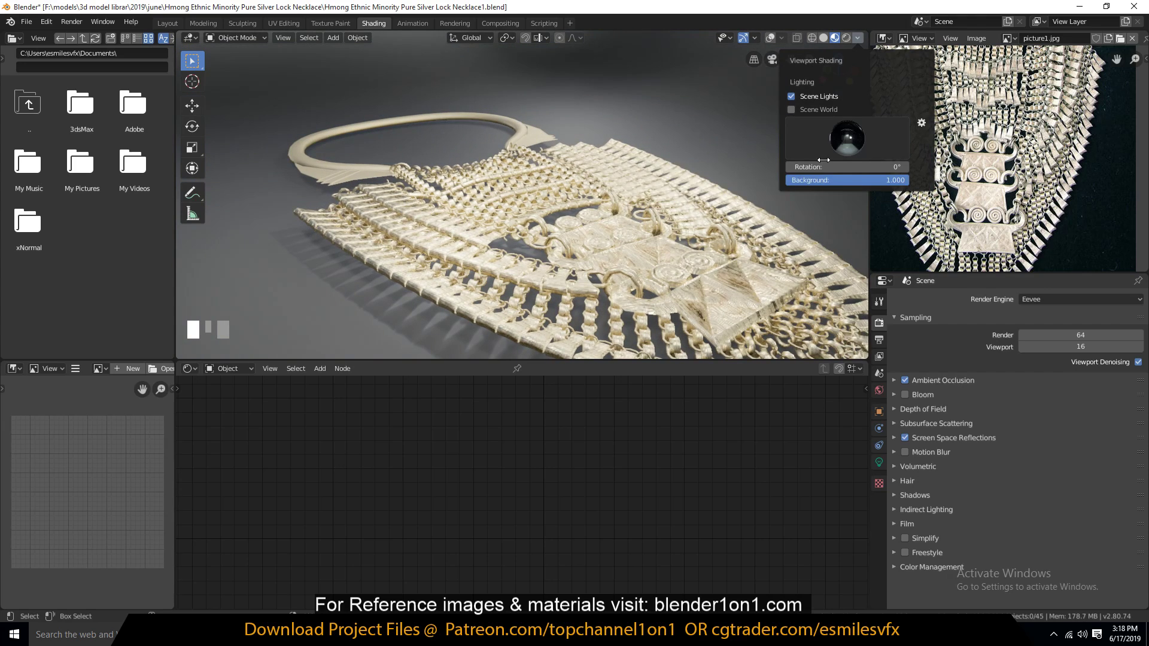
Step: Try the dusk, interior and forest environments as LookDev lighting for the necklace
click(788, 155)
click(780, 175)
click(794, 158)
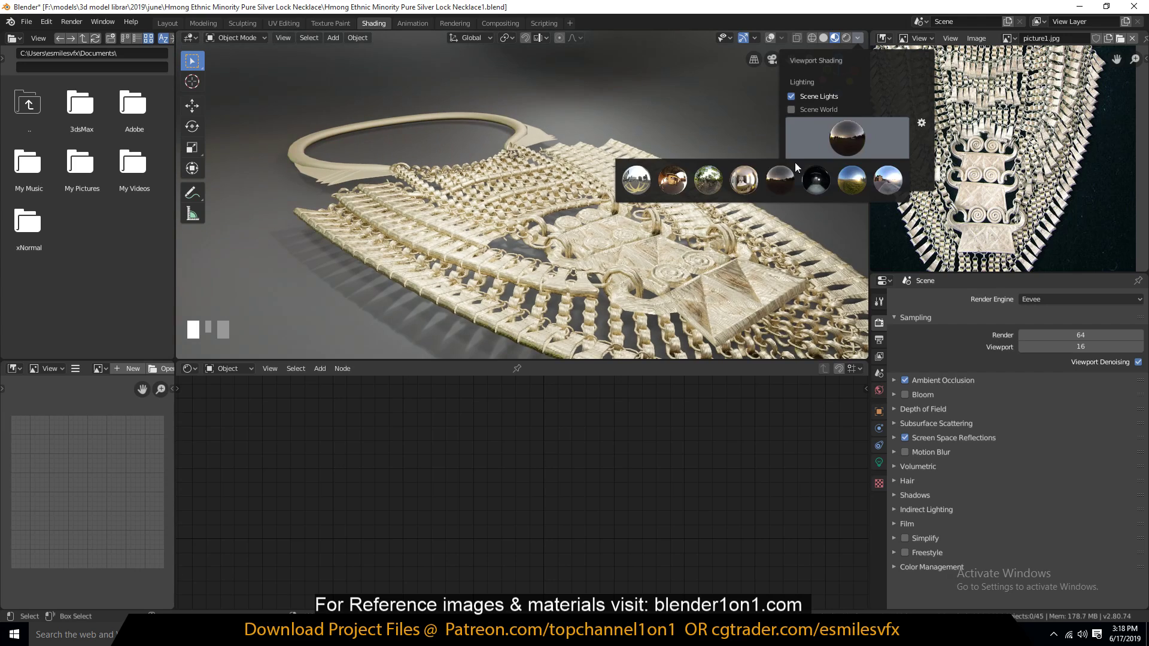
click(748, 182)
click(835, 146)
click(709, 179)
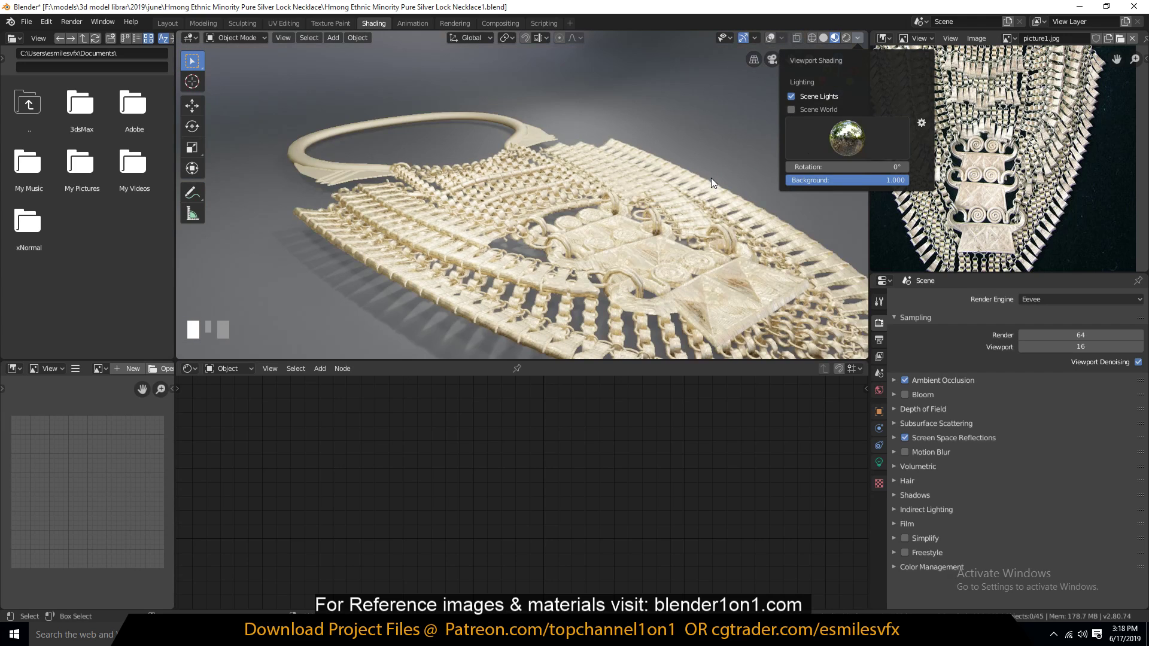
key(grave)
middle_drag(626, 231, 785, 124)
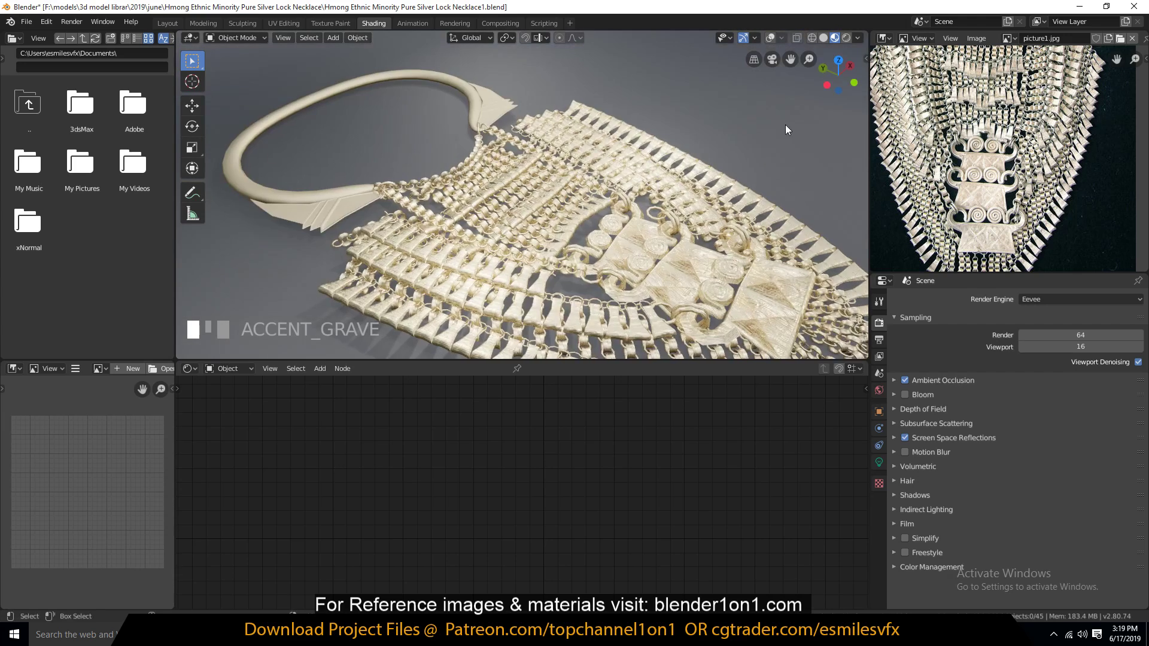
Step: Try the warm courtyard environment for the LookDev lighting and choose the bright city environment
click(857, 38)
click(820, 139)
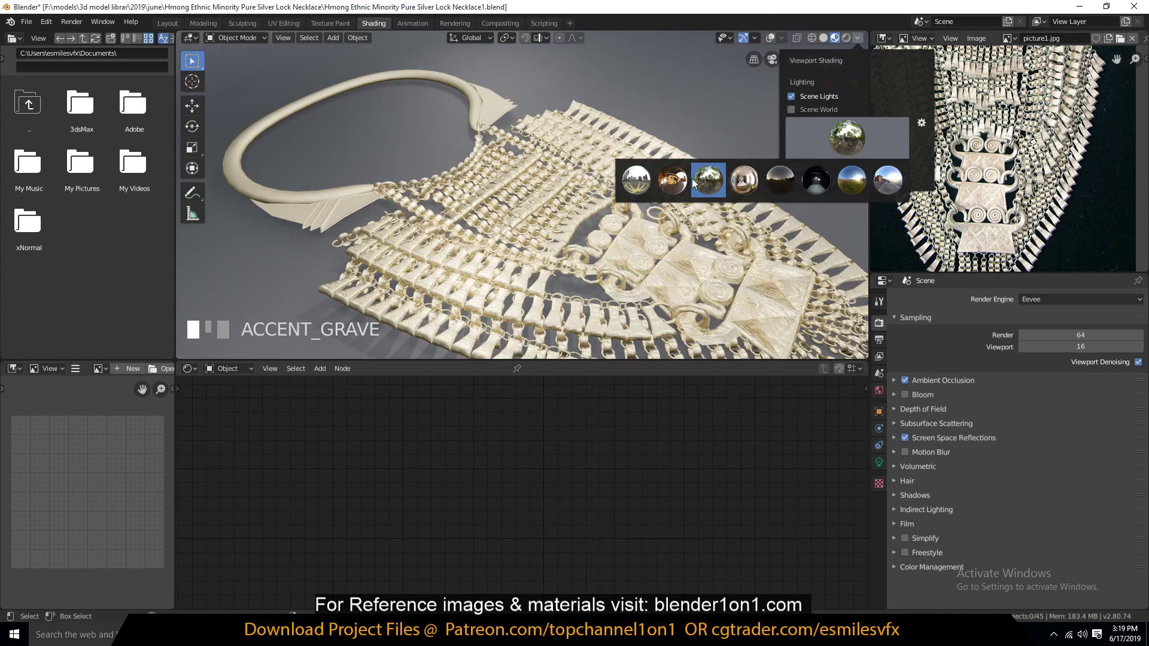
click(673, 179)
click(834, 132)
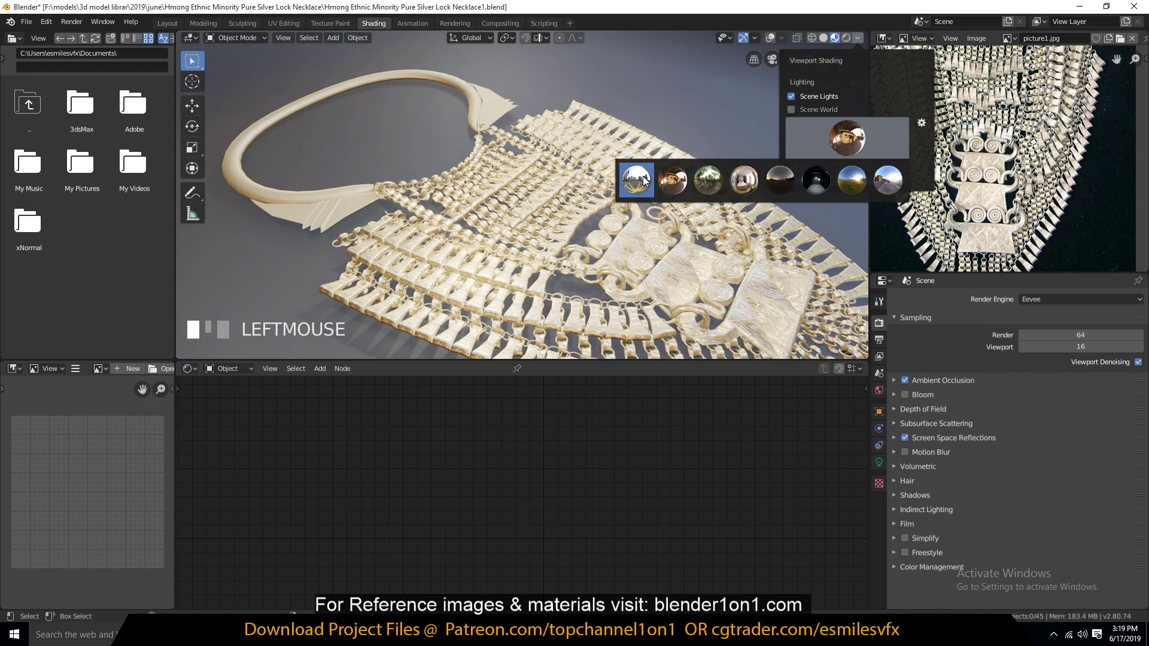
click(636, 179)
click(804, 133)
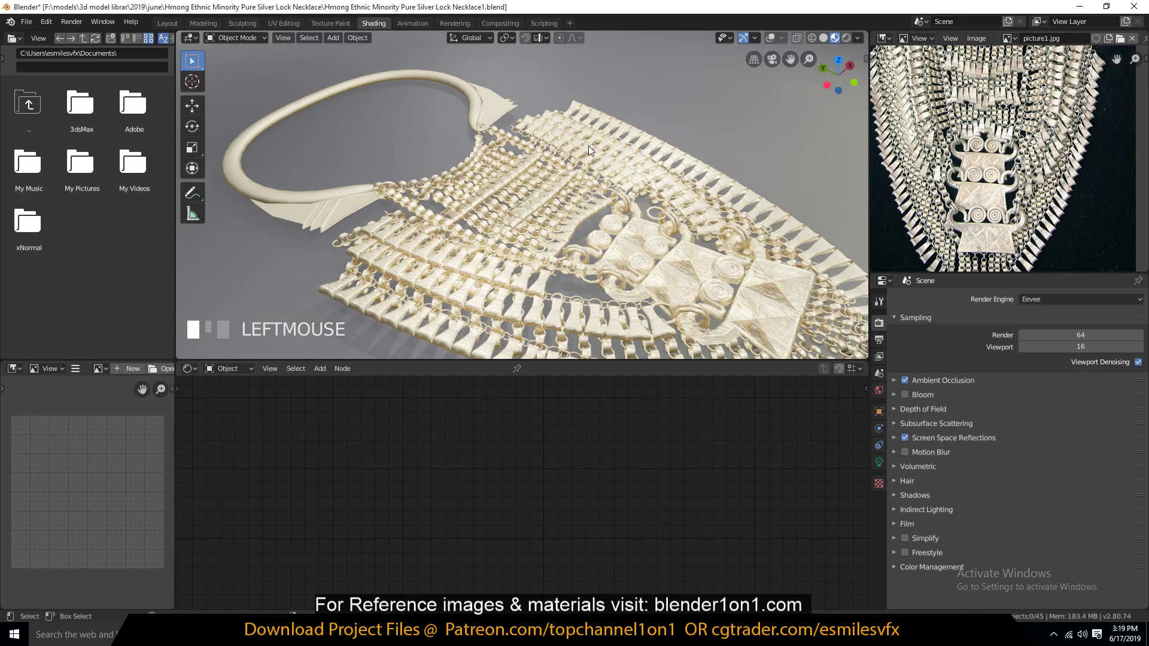
Step: Align the camera to a low side view of the necklace and move it back until the whole necklace fits the frame
shift+middle_drag(588, 145, 523, 124)
key(KP_0)
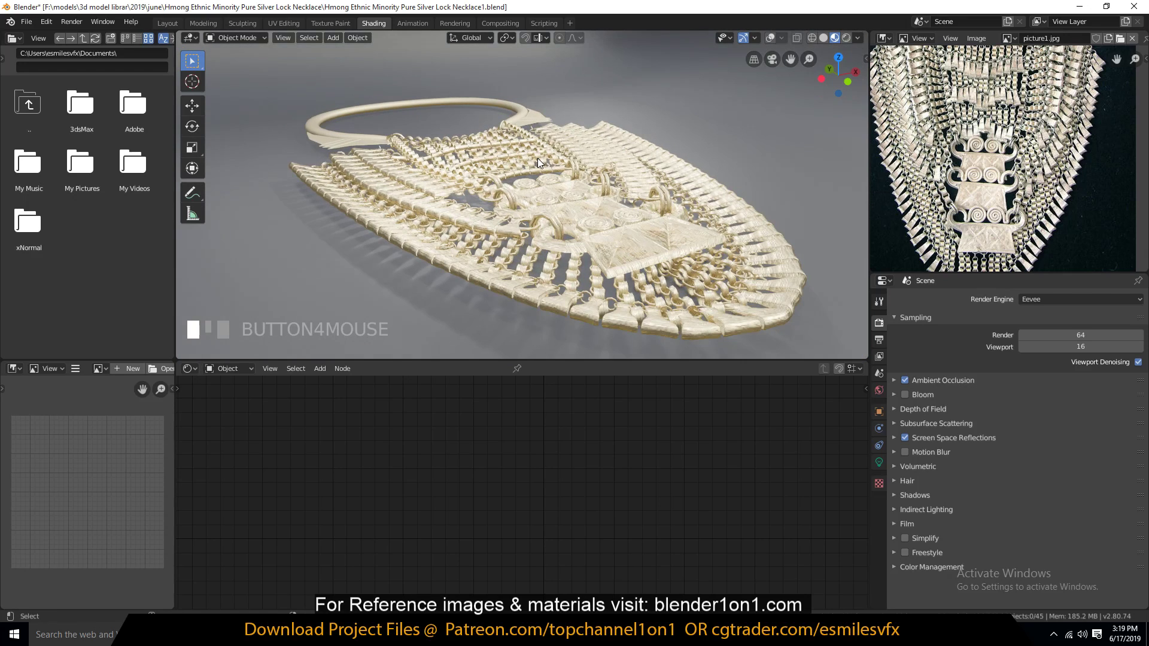
scroll(537, 161, down, 5)
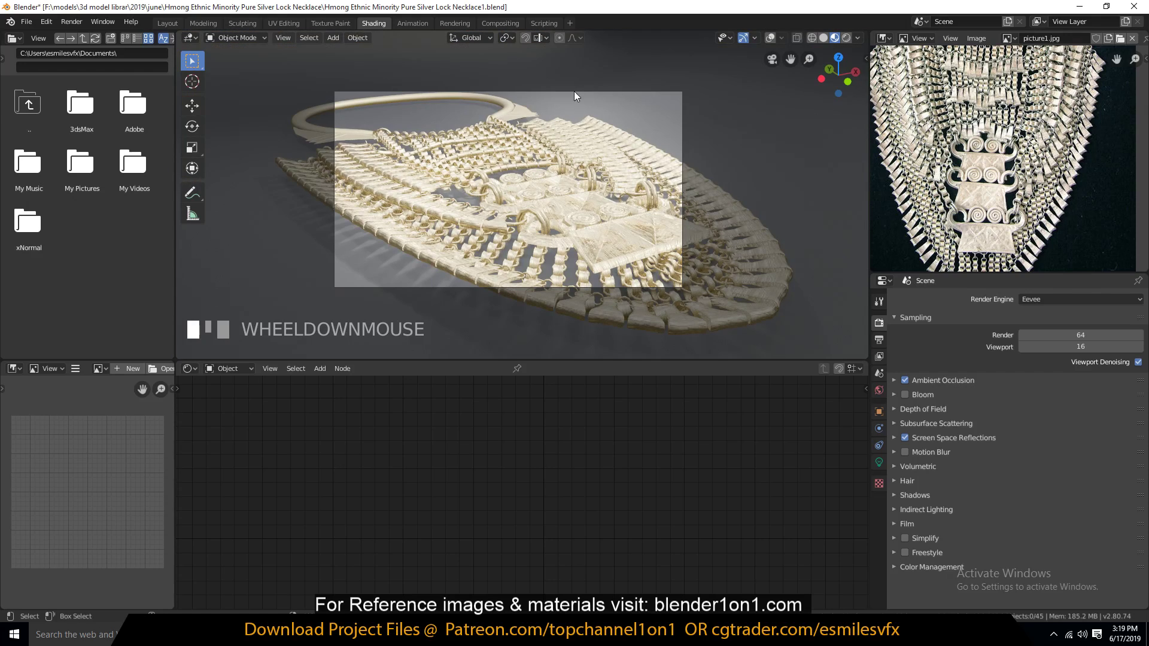
click(575, 94)
key(g)
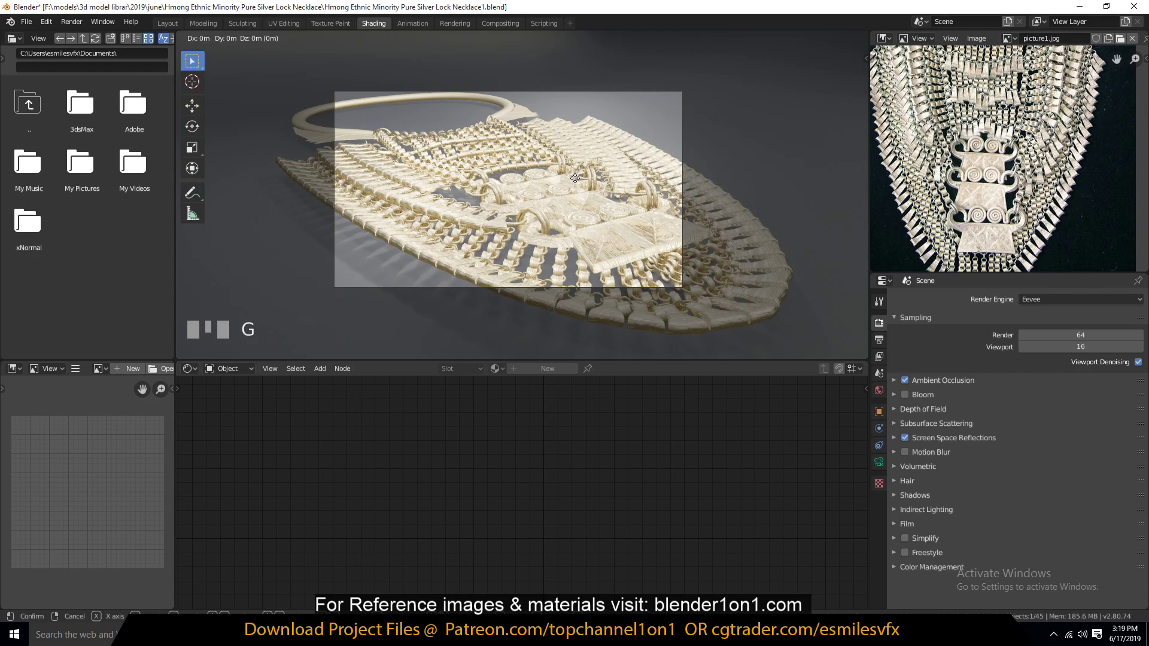
middle_click(575, 179)
click(932, 436)
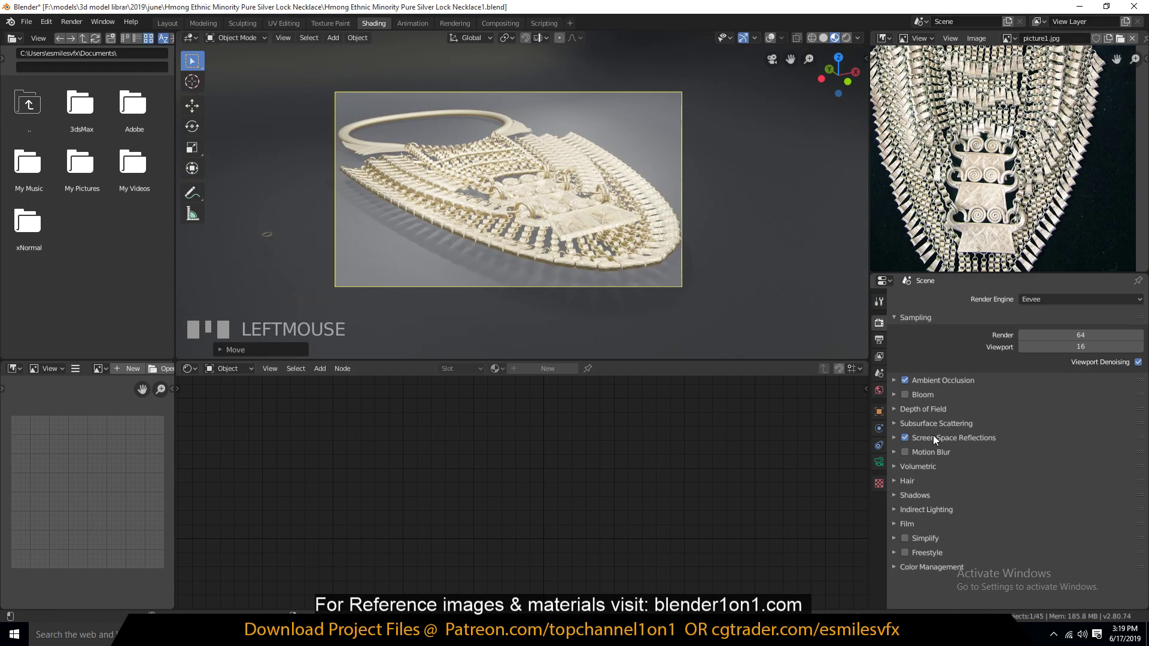
Step: Try the Bloom effect on the render, turn it off again, and save the file
click(906, 392)
scroll(659, 221, up, 2)
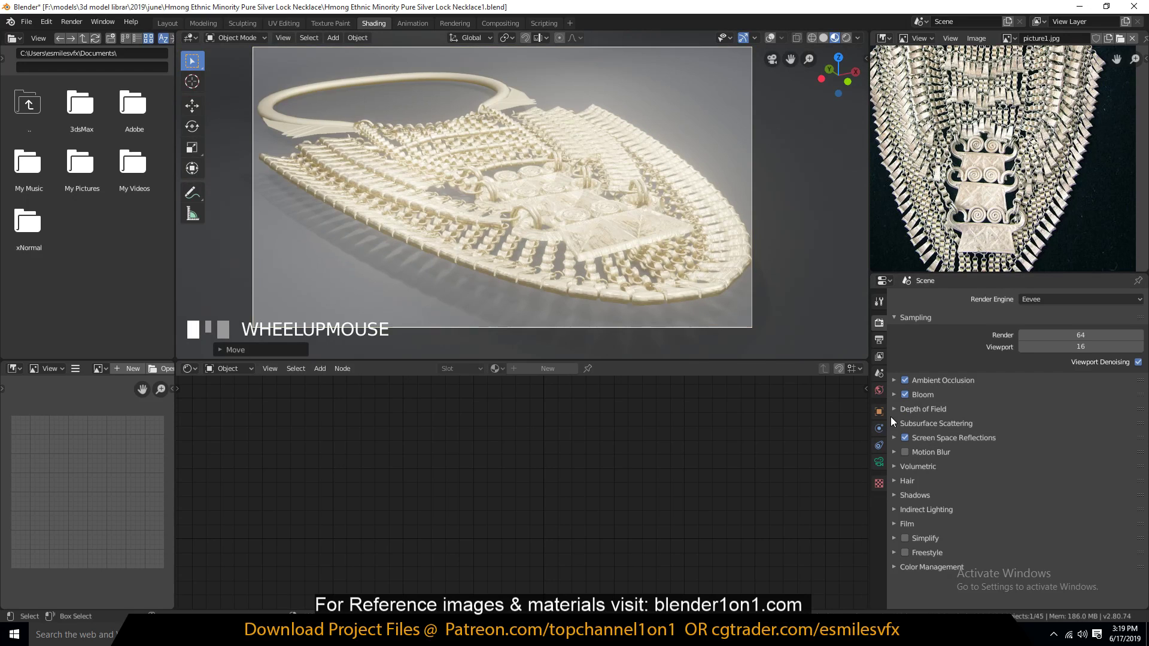
key(ctrl+s)
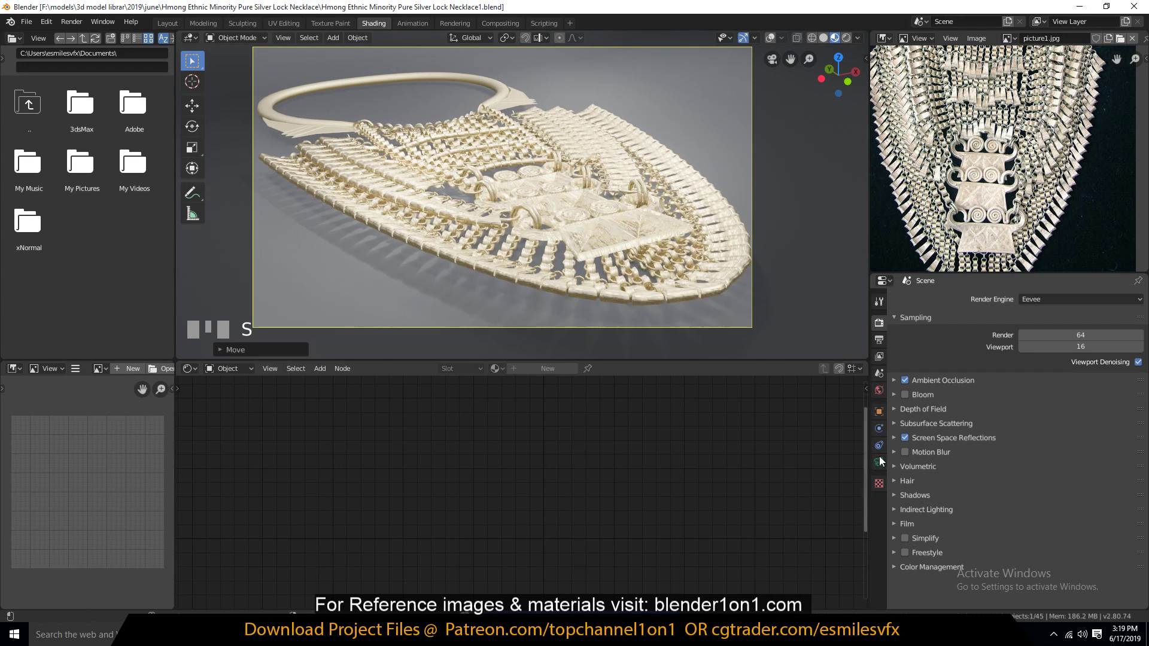
Step: Enable the camera's depth of field, focus it on the necklace object Plane.009, and set the F-Stop to 0.1
click(879, 462)
click(900, 451)
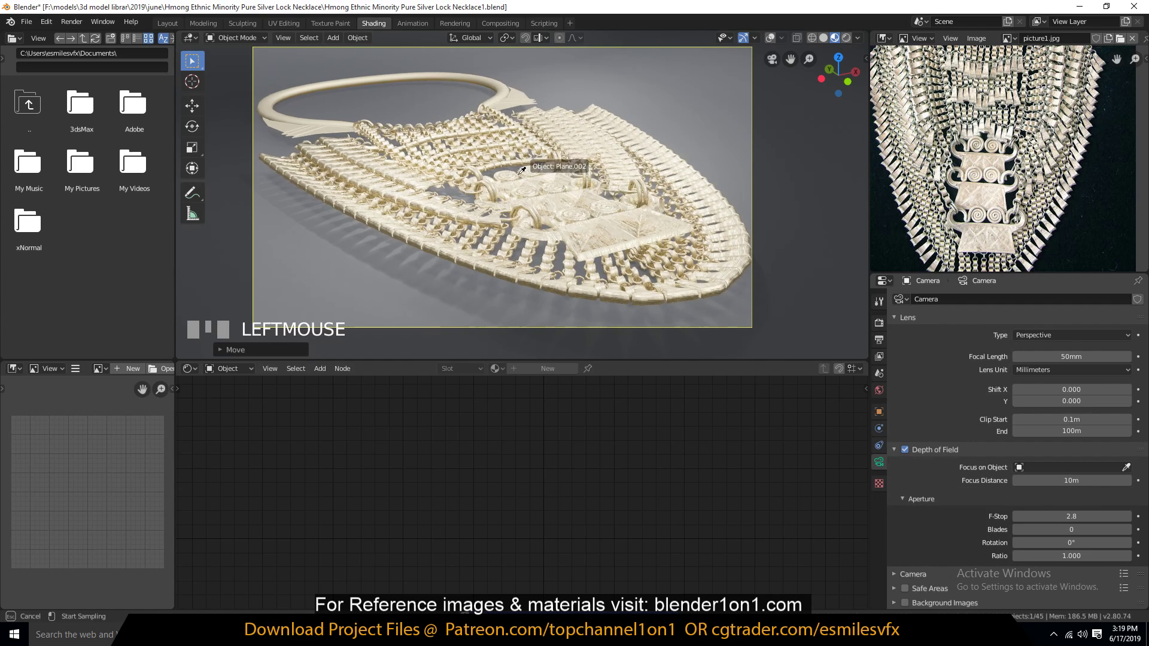
click(502, 160)
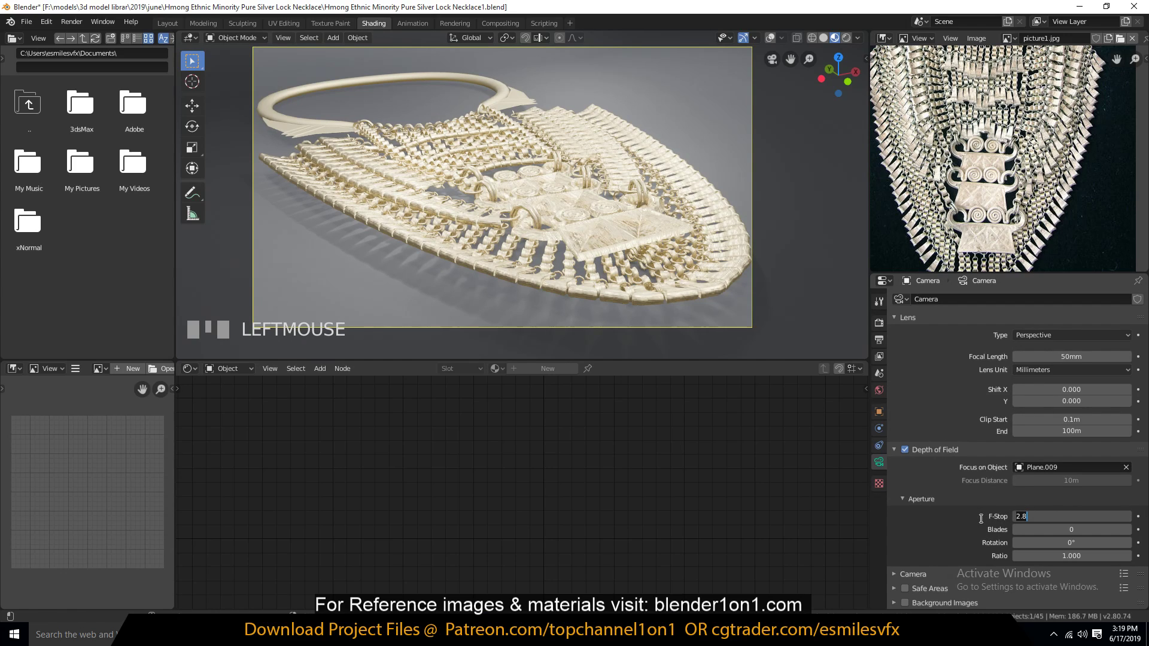
text(.1)
key(Return)
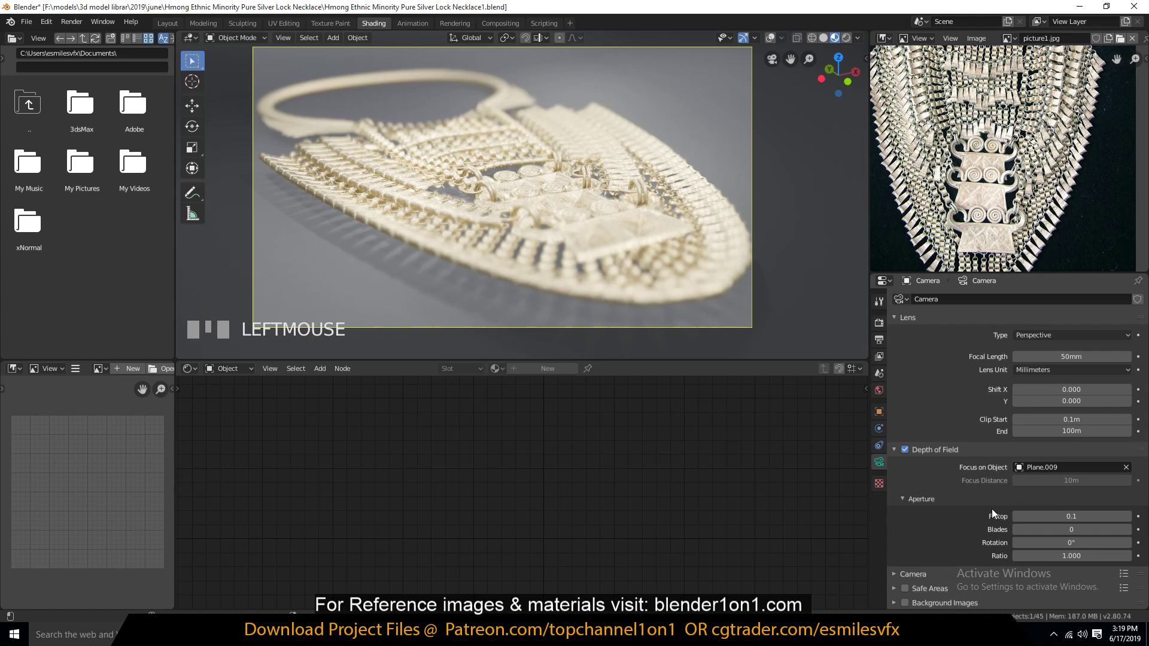
Step: Try the High Contrast look in the scene's color management and settle on Very High Contrast
click(879, 322)
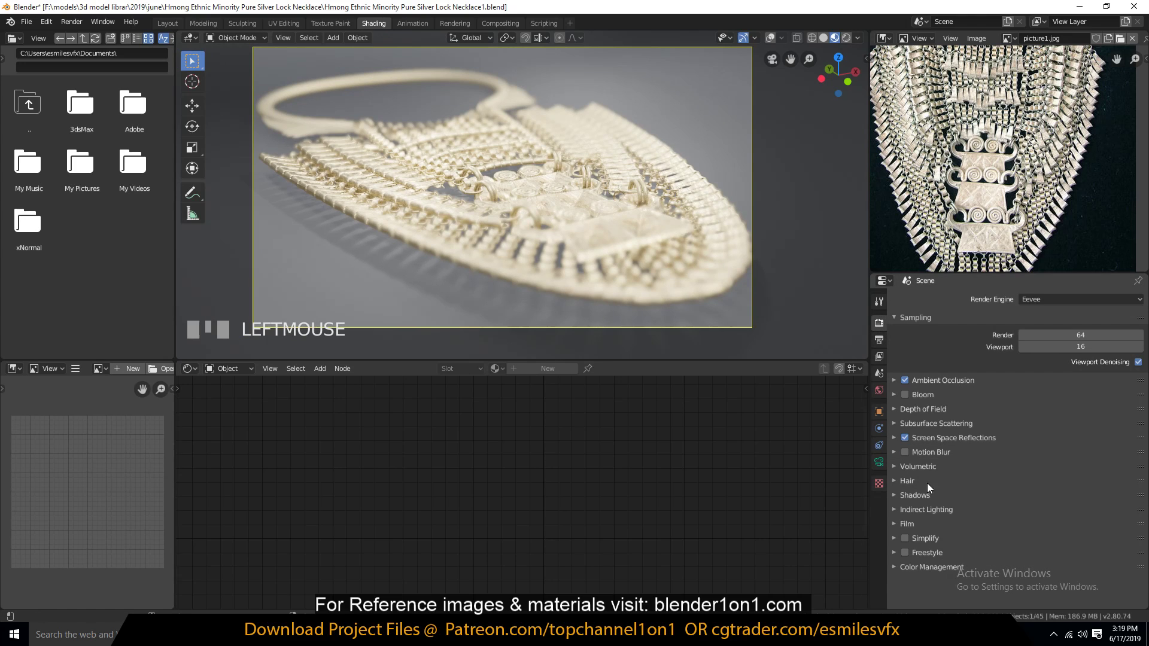
click(920, 566)
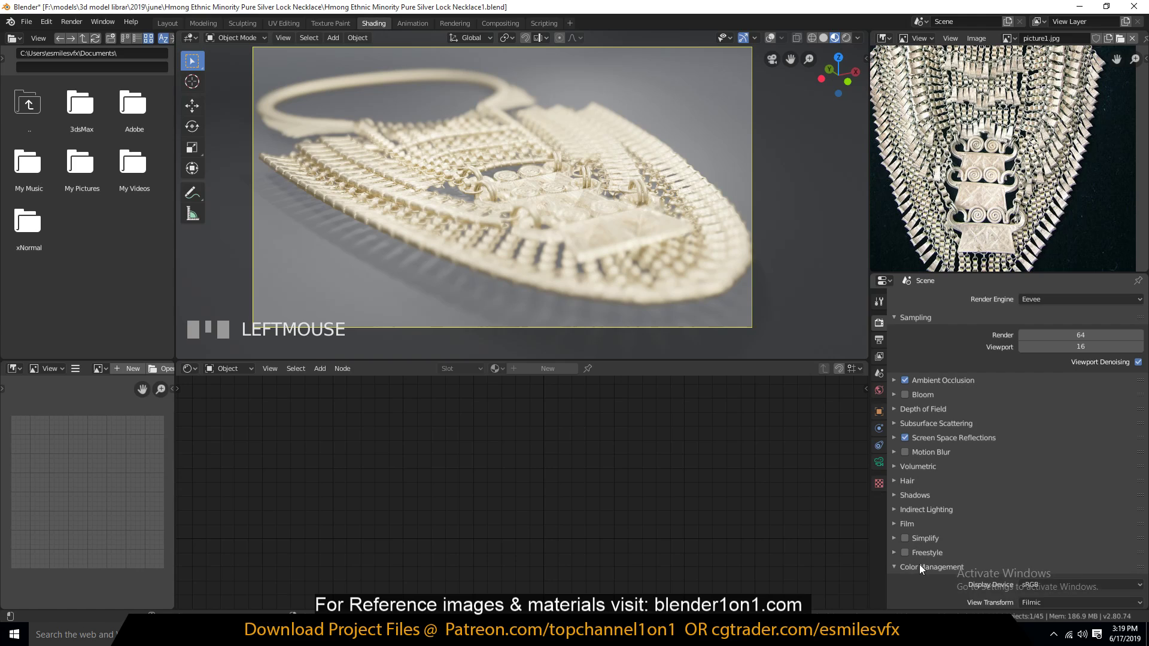
scroll(958, 527, down, 3)
click(1059, 512)
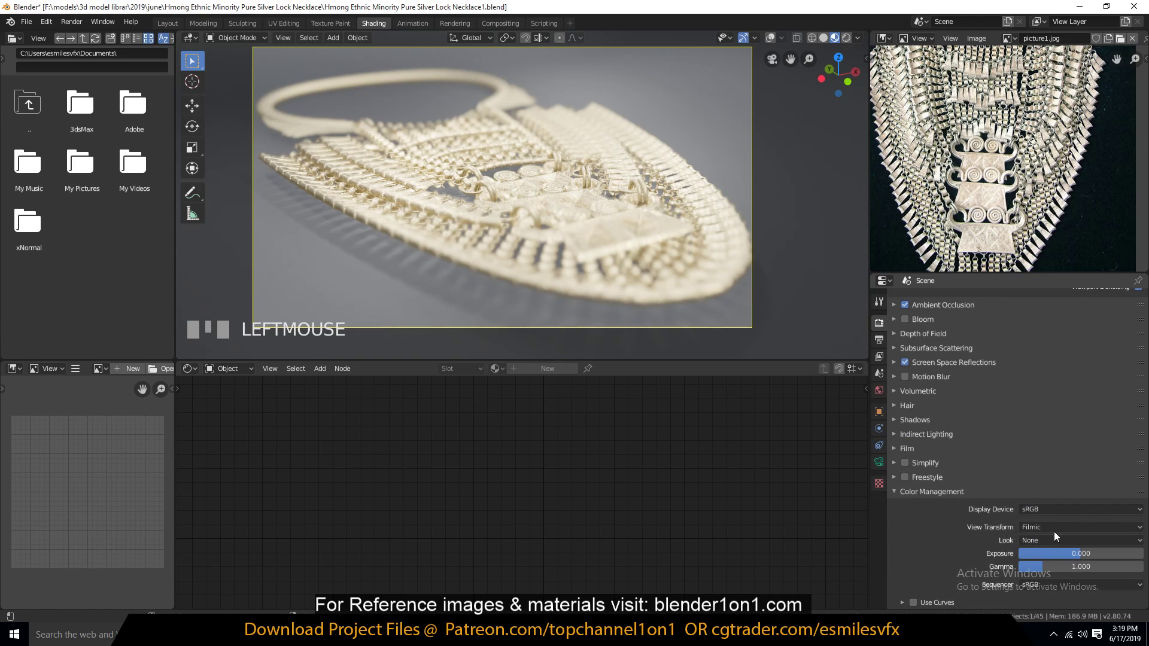
click(1053, 526)
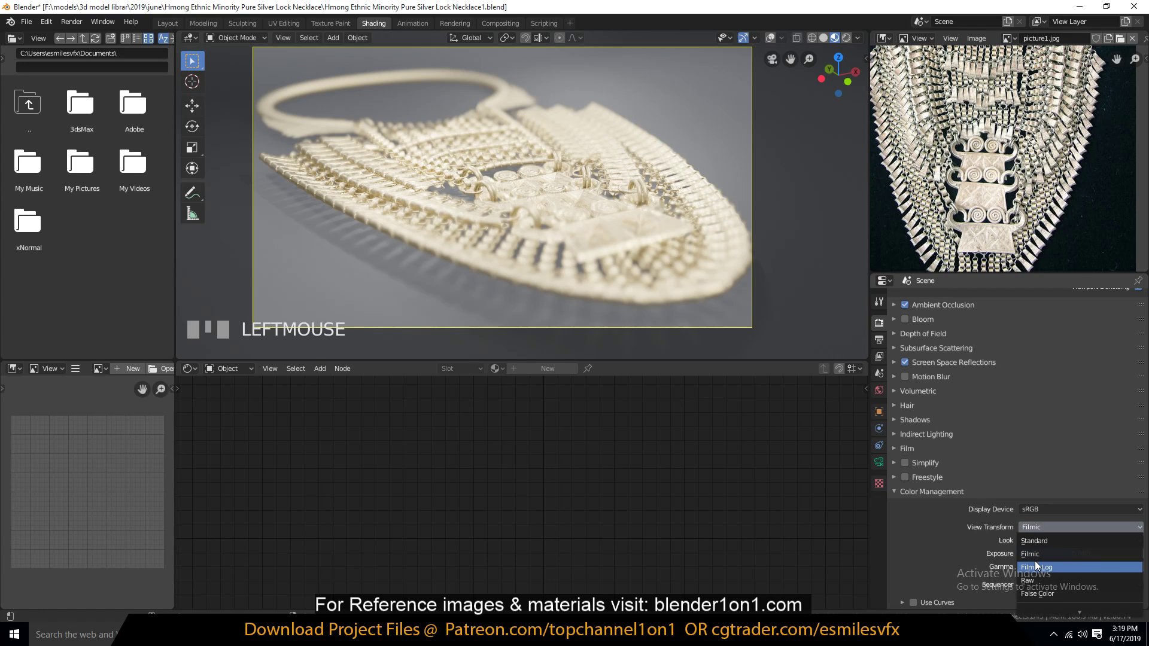
click(1035, 541)
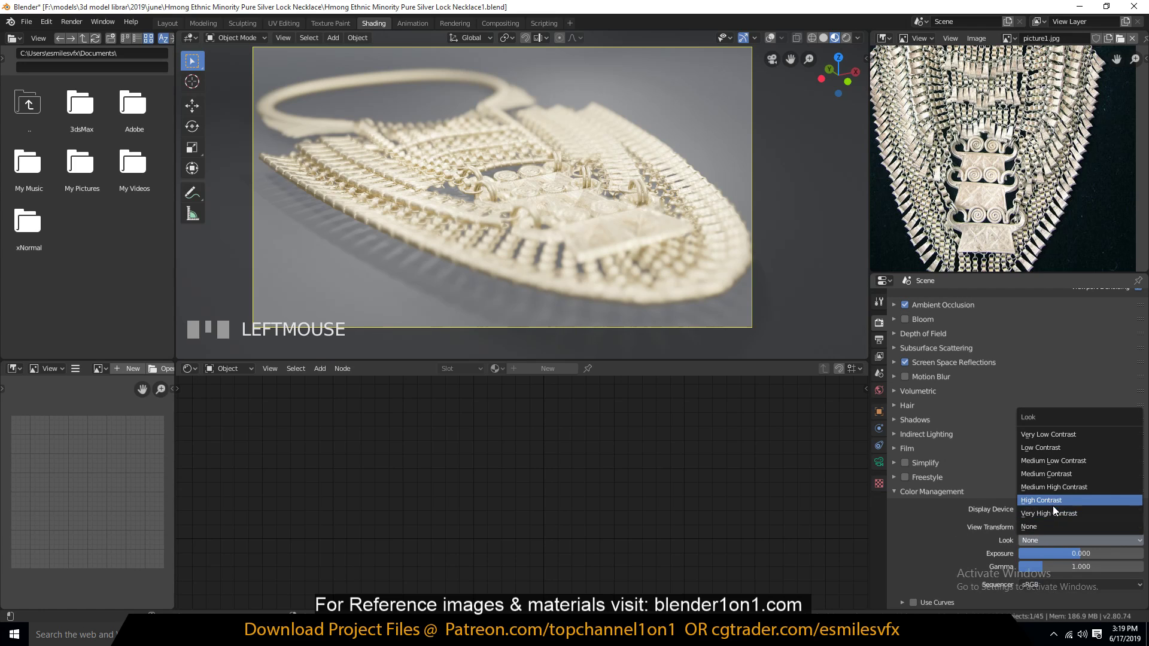
click(1053, 501)
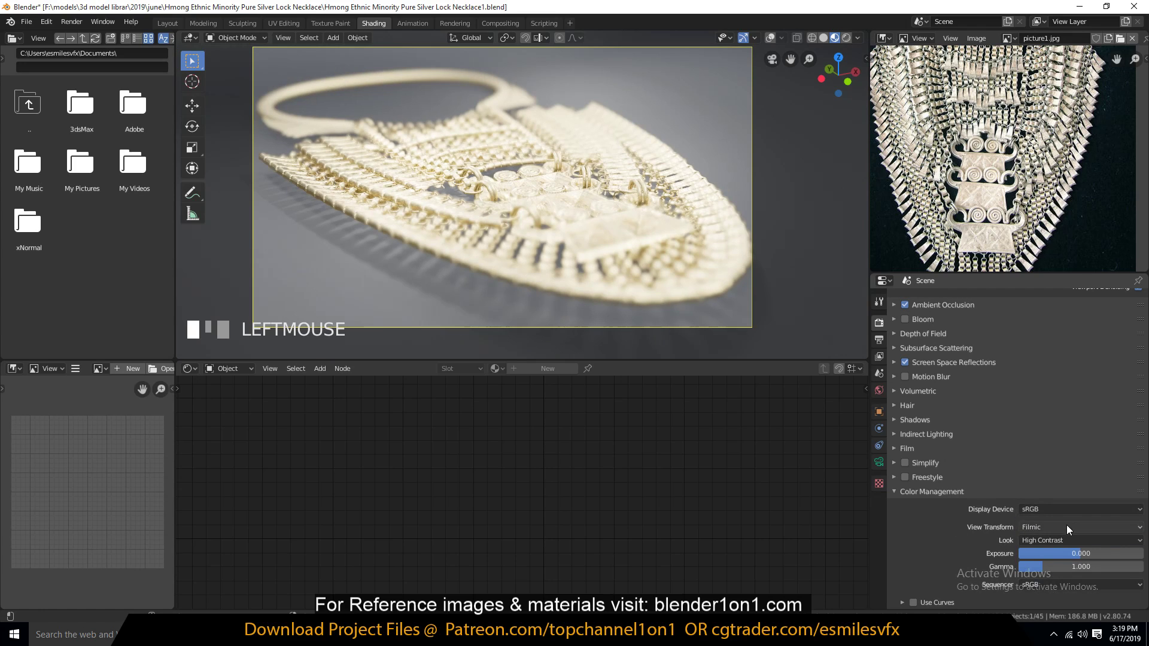
click(1067, 540)
click(1065, 513)
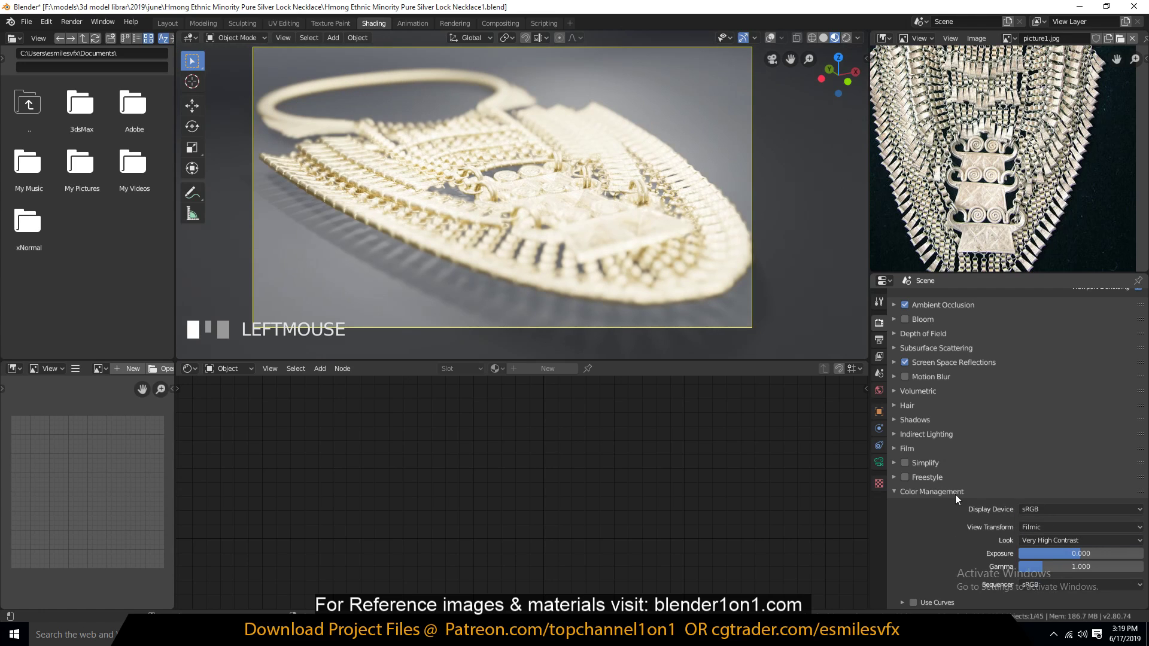
Step: Set the backdrop material's base color to black, roughness to 0.845 and specular to 0.268, and save the file
click(825, 300)
click(685, 409)
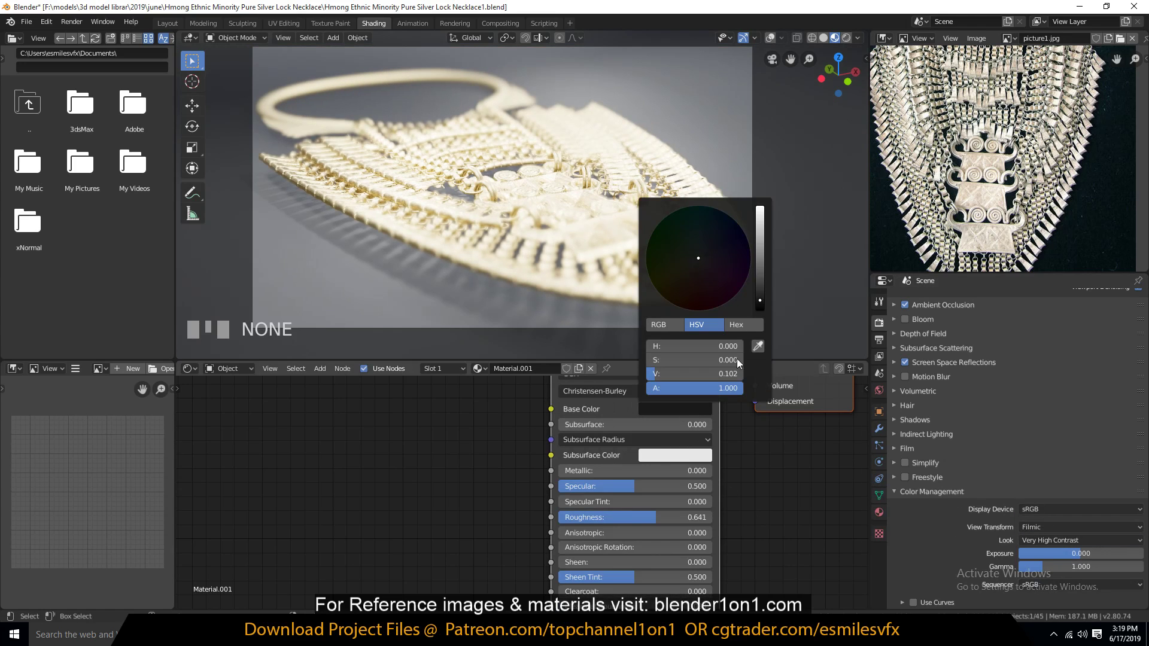
click(762, 301)
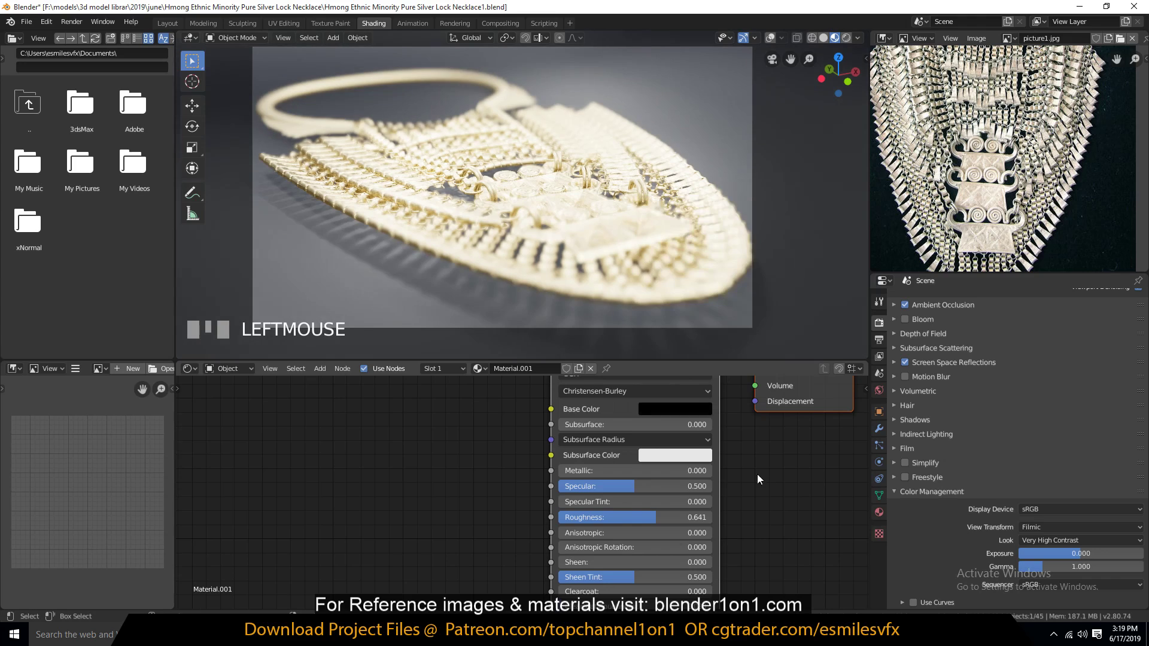
drag(630, 516, 687, 518)
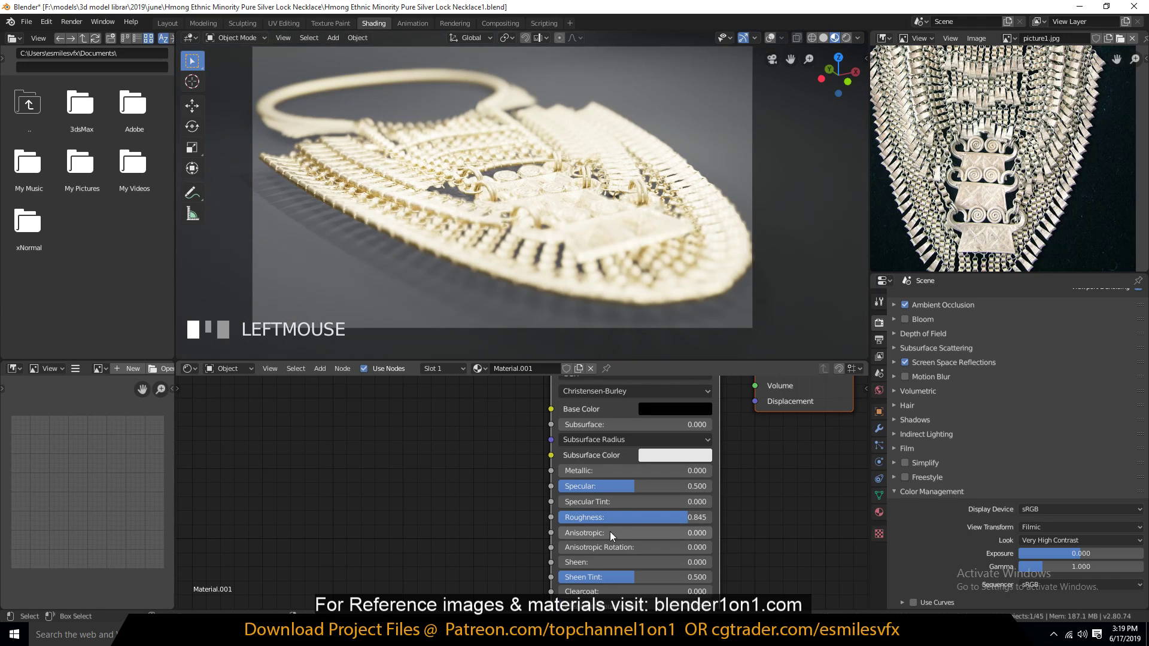
drag(643, 487, 598, 487)
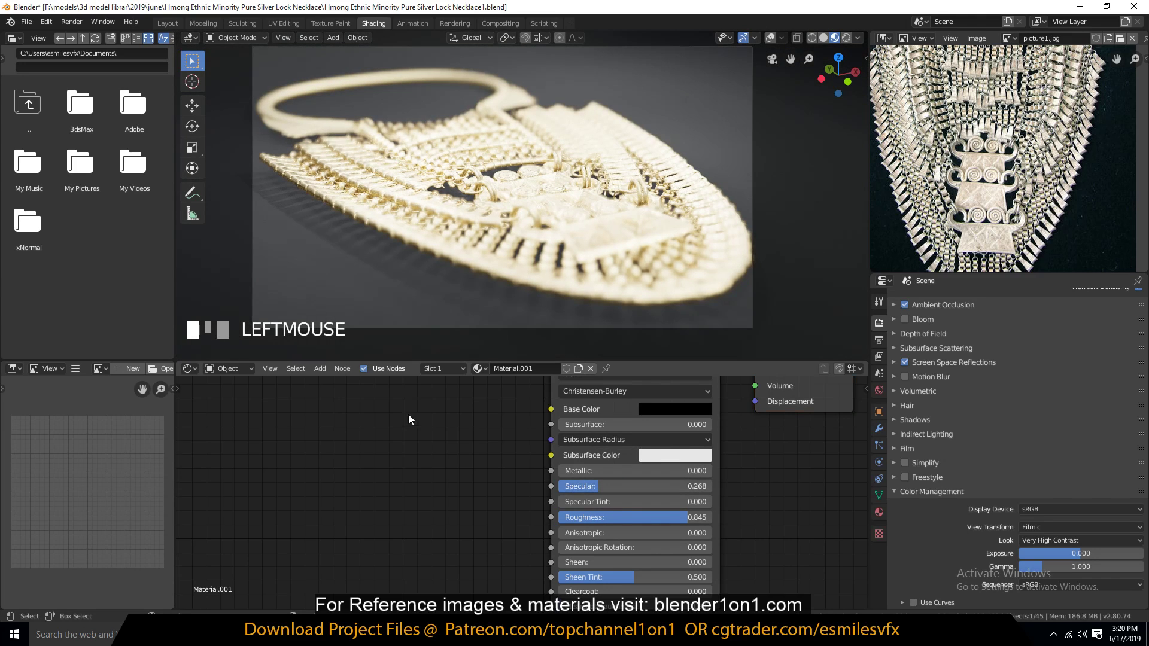
key(ctrl+s)
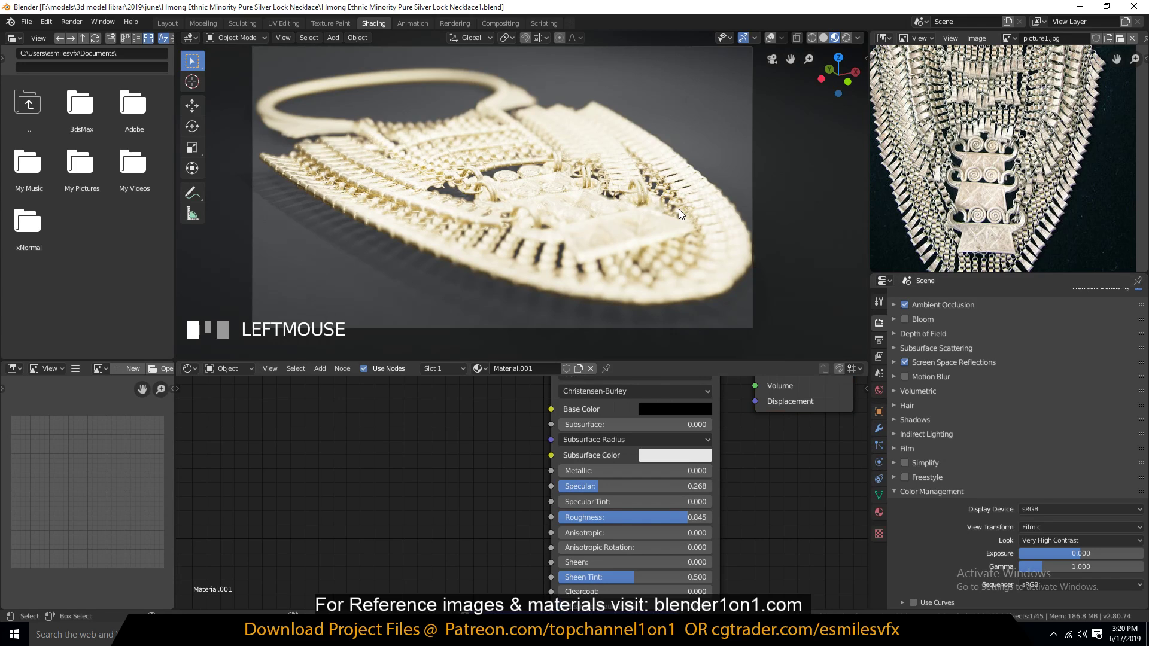
Step: Try camera F-Stop values of 1 and 0.8, settle on 0.5, and save the file
click(753, 160)
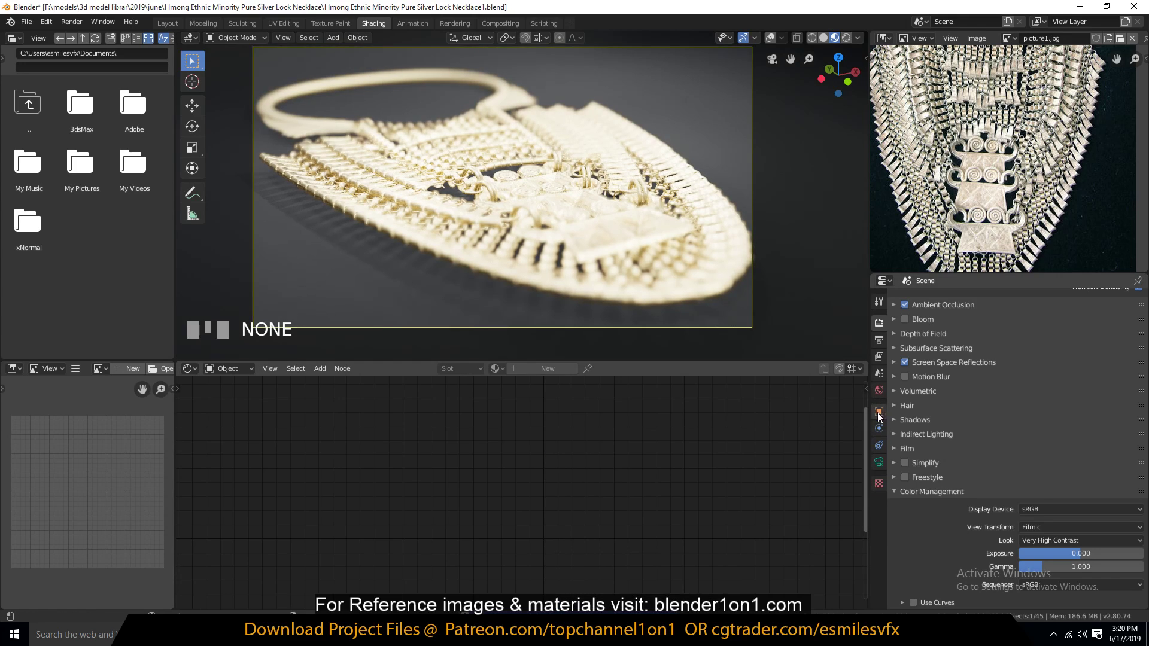
click(878, 461)
click(1055, 517)
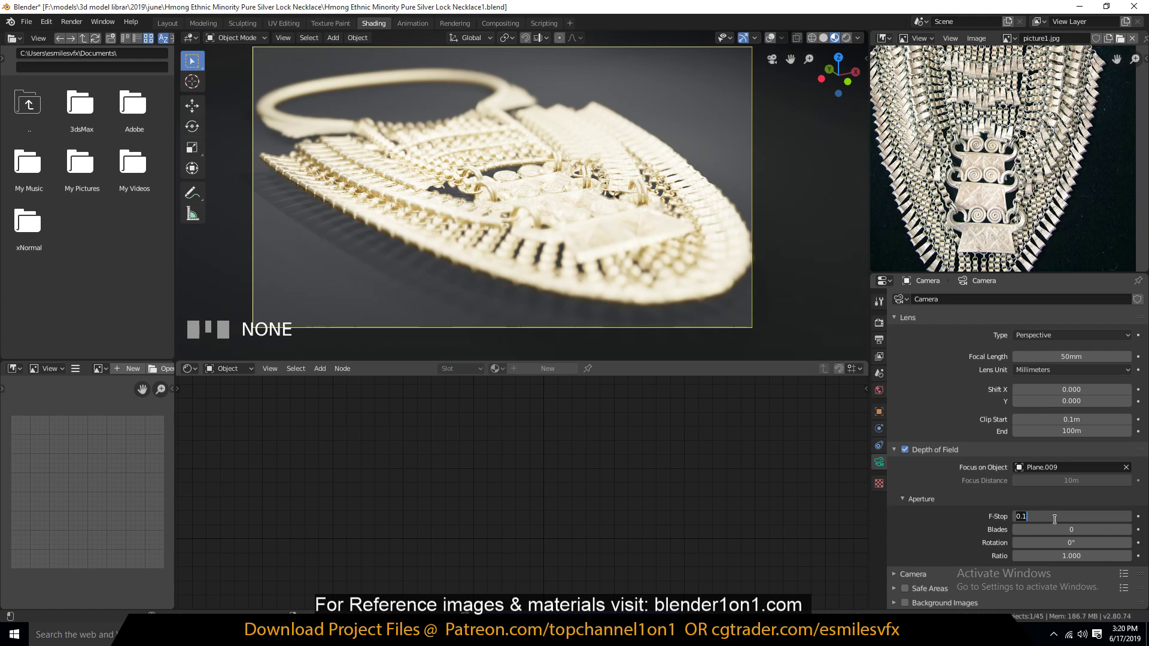
text(1)
click(993, 524)
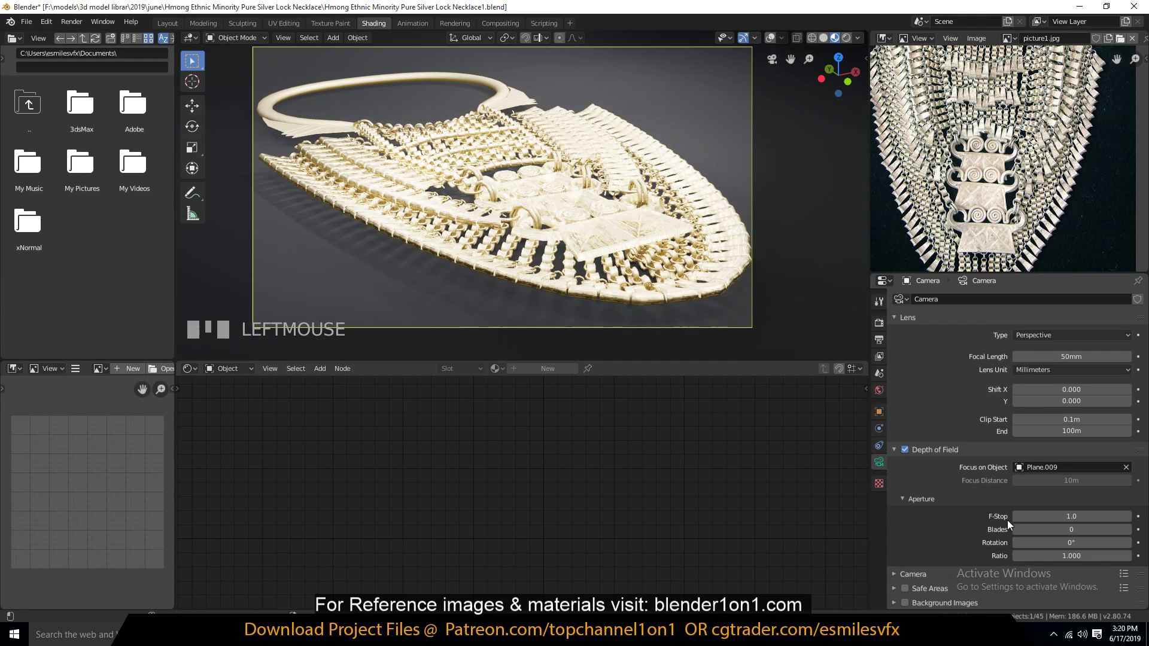
click(1058, 516)
text(.8)
click(987, 530)
click(1052, 516)
text(.)
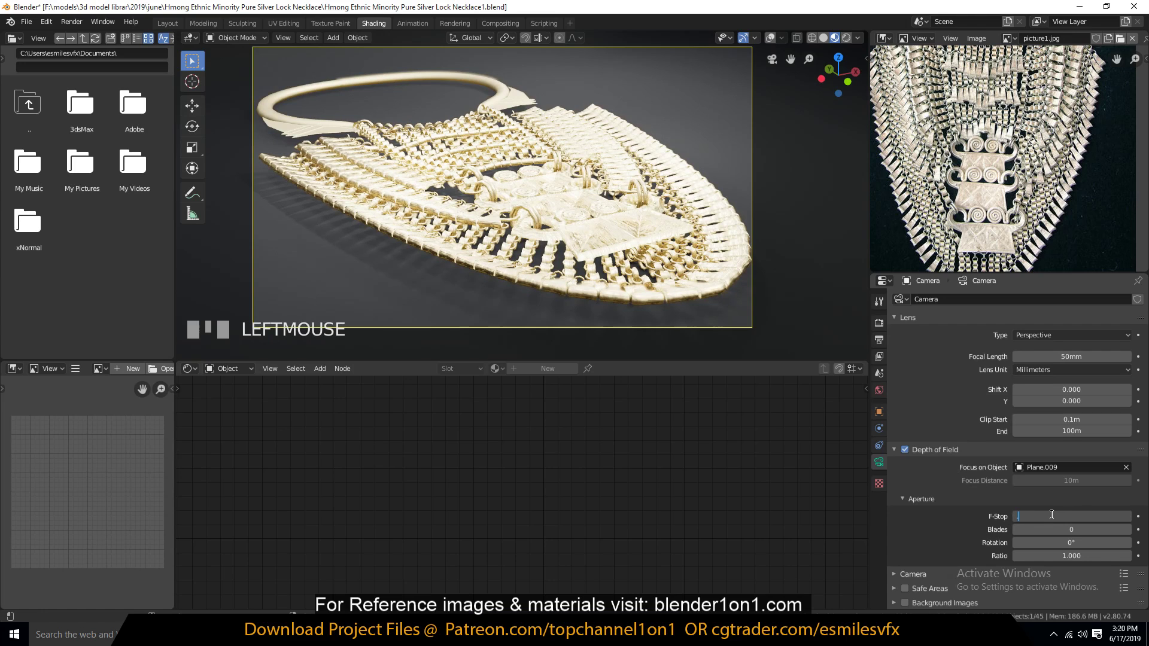
text(5)
click(1025, 528)
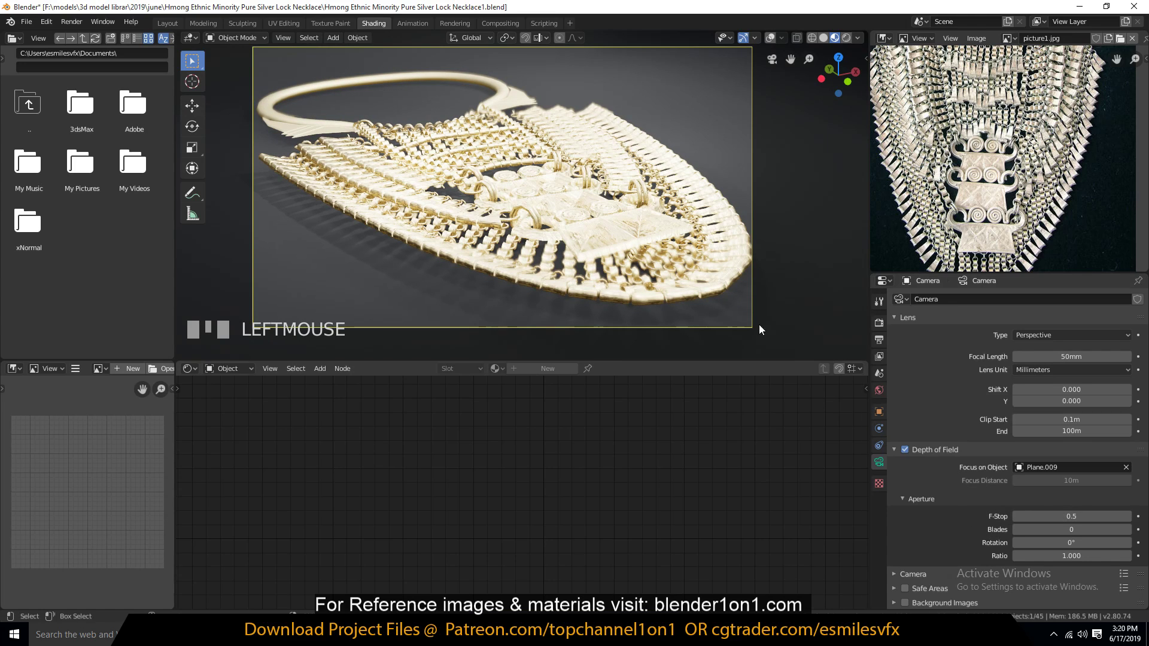
key(ctrl+s)
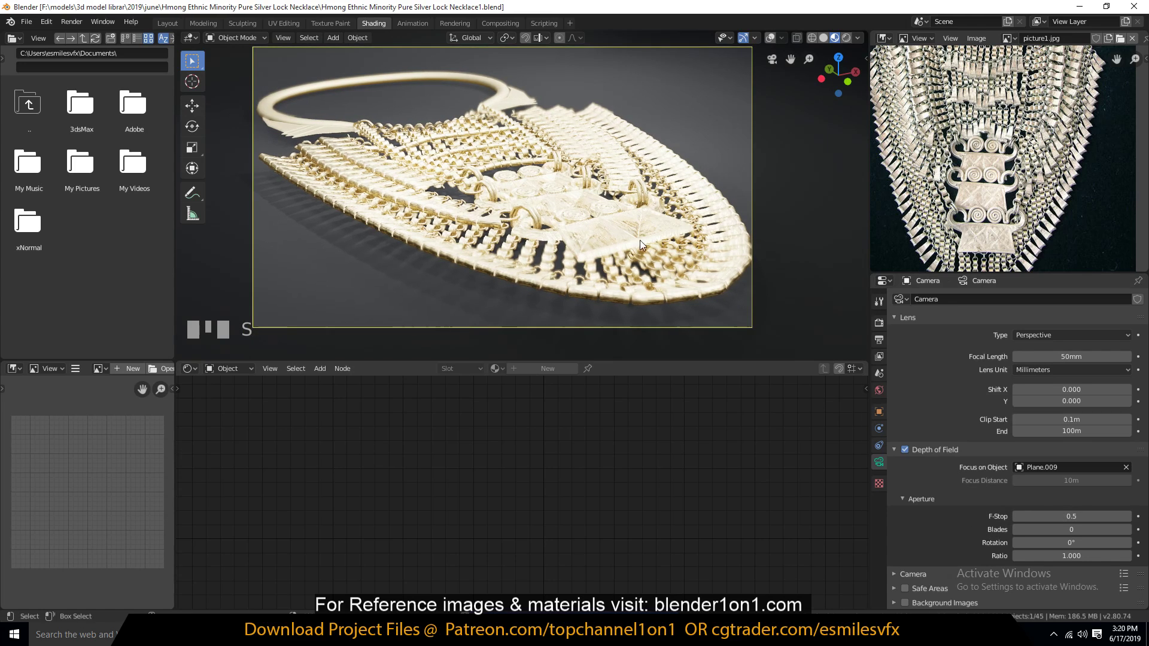
Step: Move the camera so the necklace sits further left in the frame
key(g)
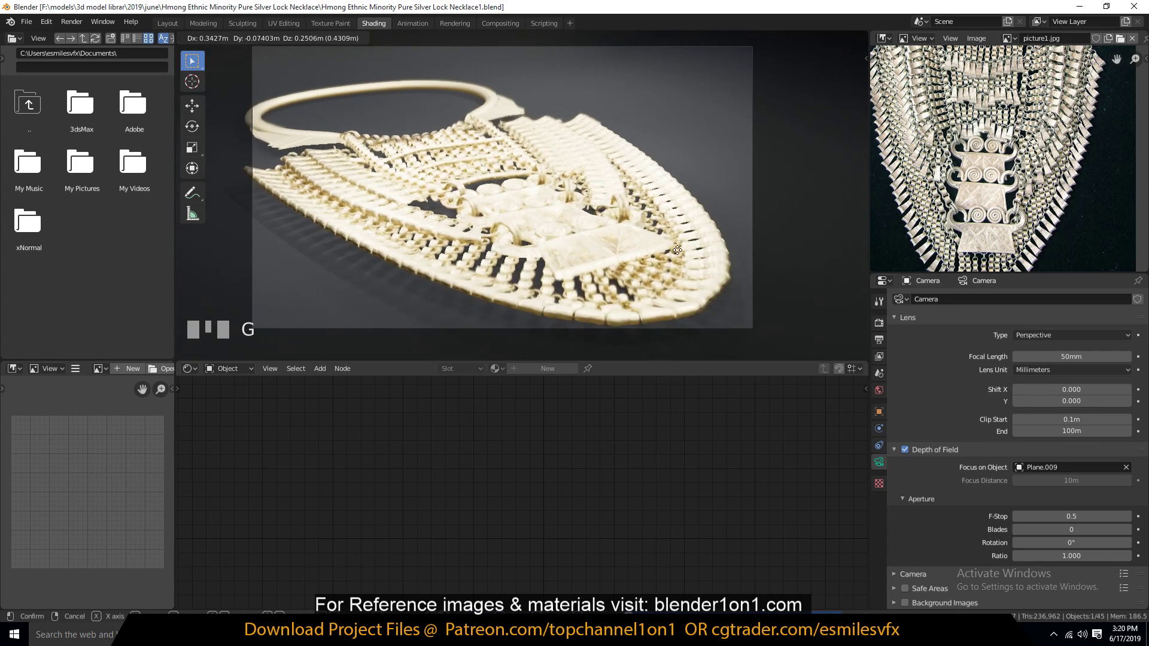
click(703, 291)
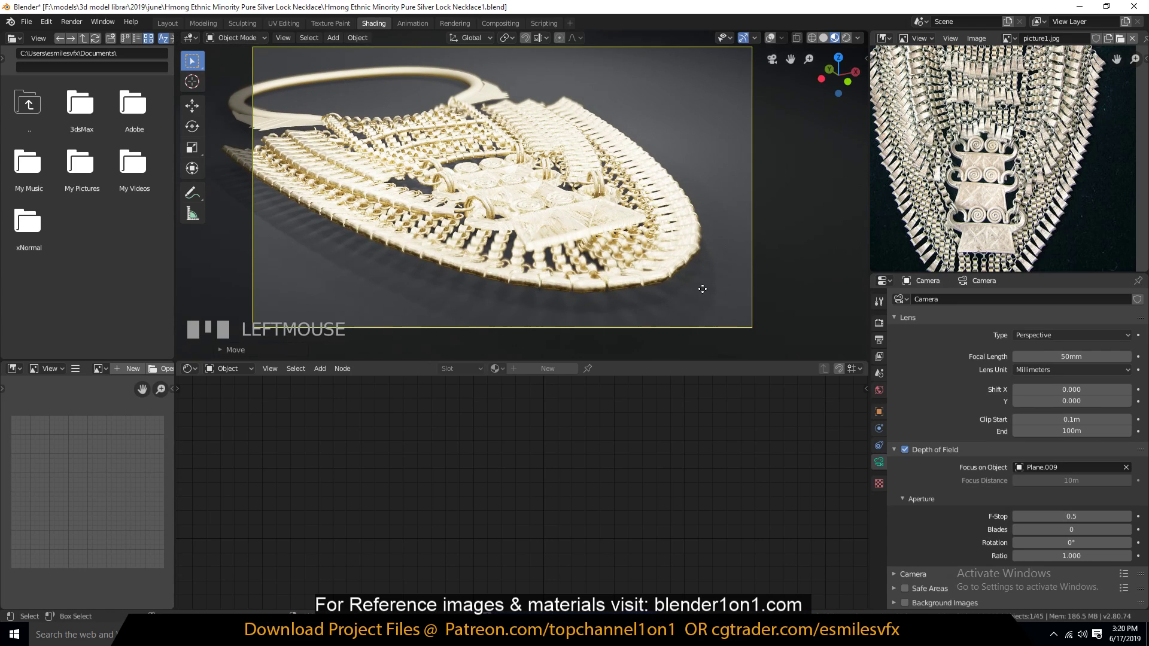
Step: Move the camera closer to the necklace along its local Z axis
key(g)
key(z)
key(z)
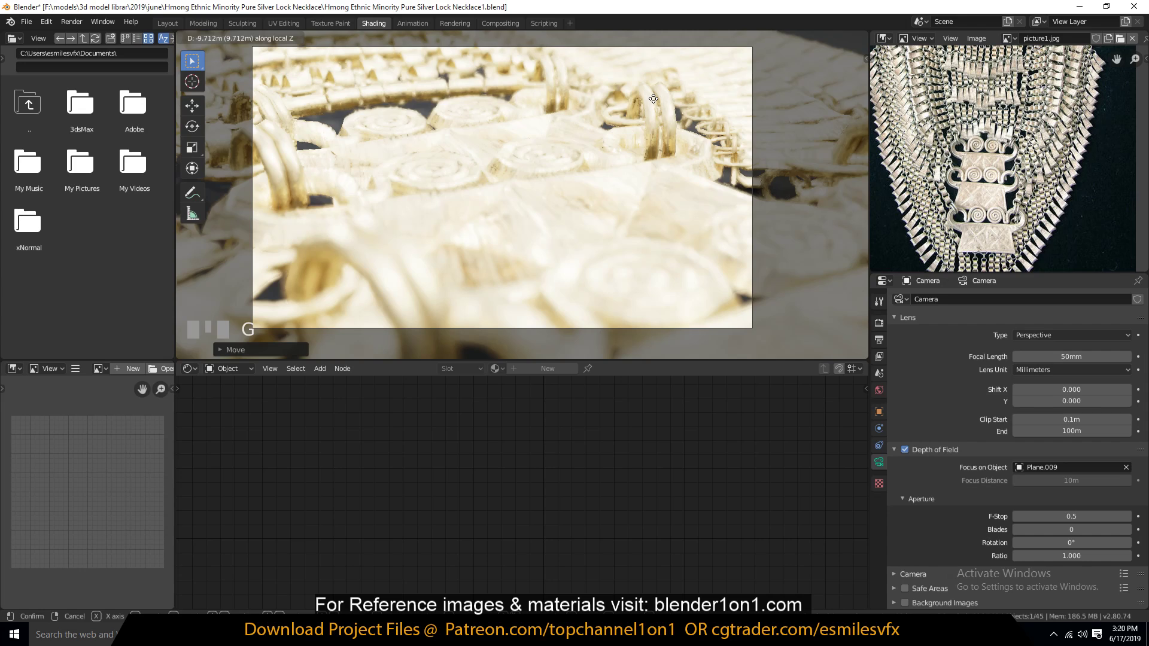
click(654, 160)
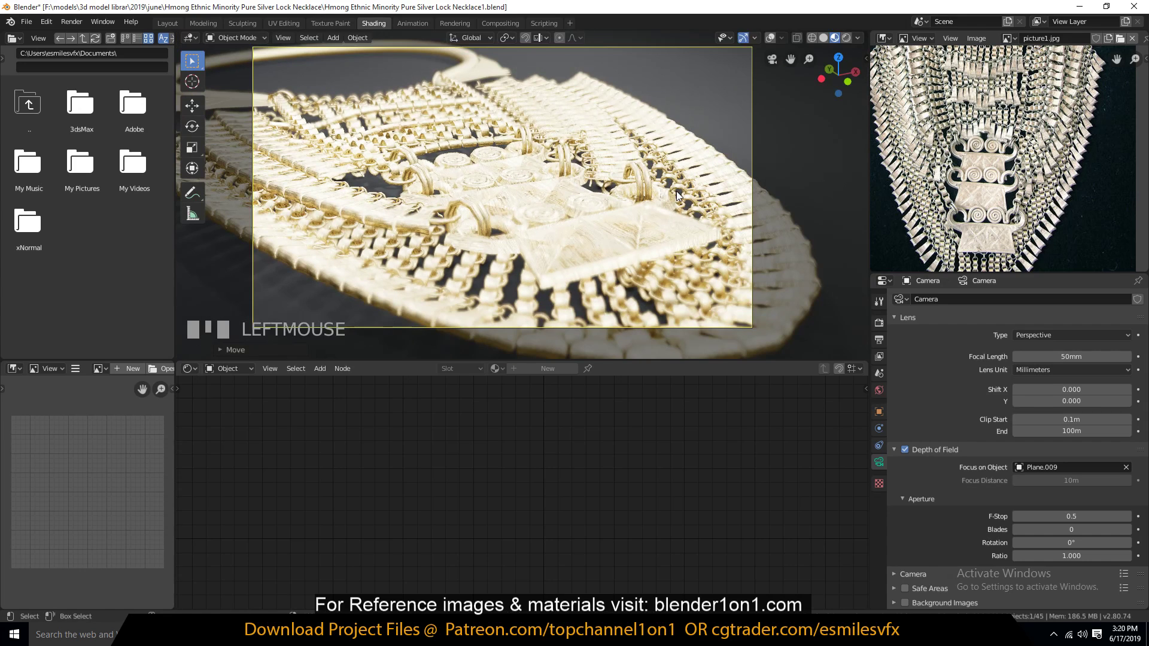
Step: Rotate the camera freely with Trackball and shift it so the necklace's engraved central plates sit within the frame
key(r)
key(r)
click(673, 200)
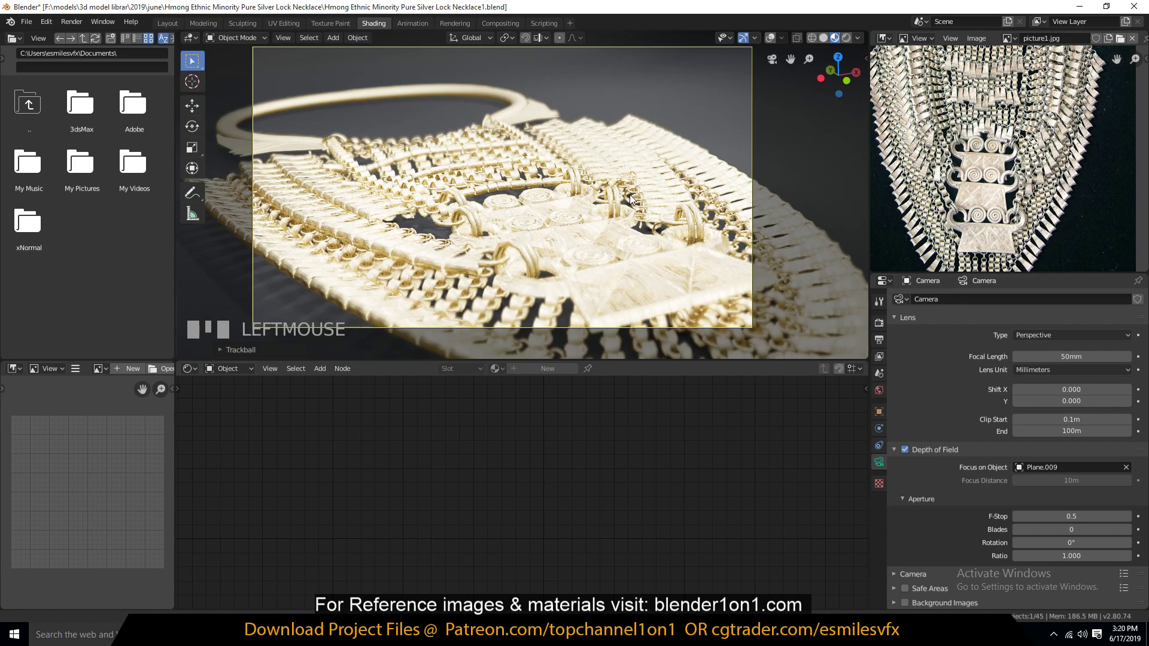
key(g)
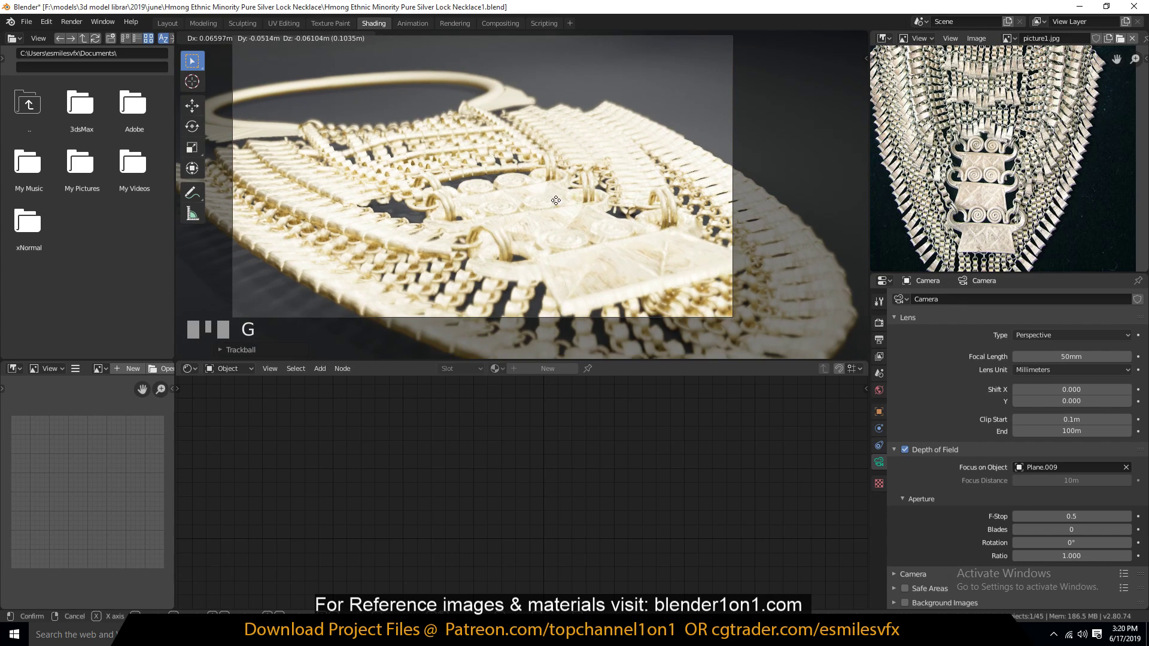
click(558, 203)
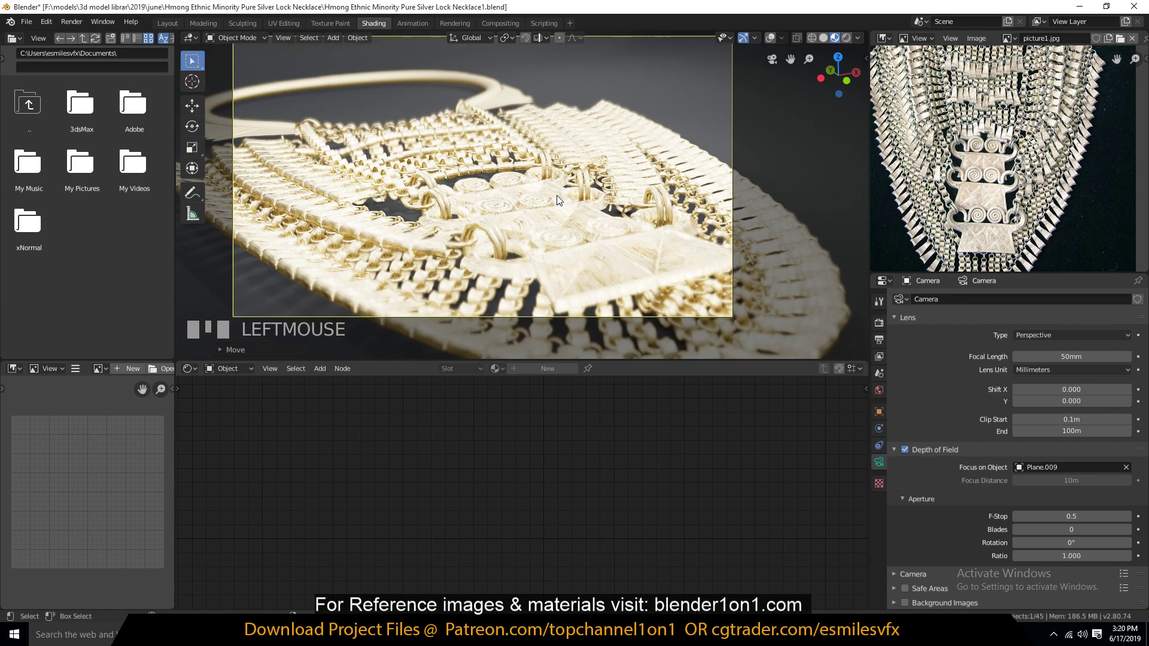
Step: Fit the whole picture1.jpg reference in its image viewer and save the file
scroll(946, 242, down, 3)
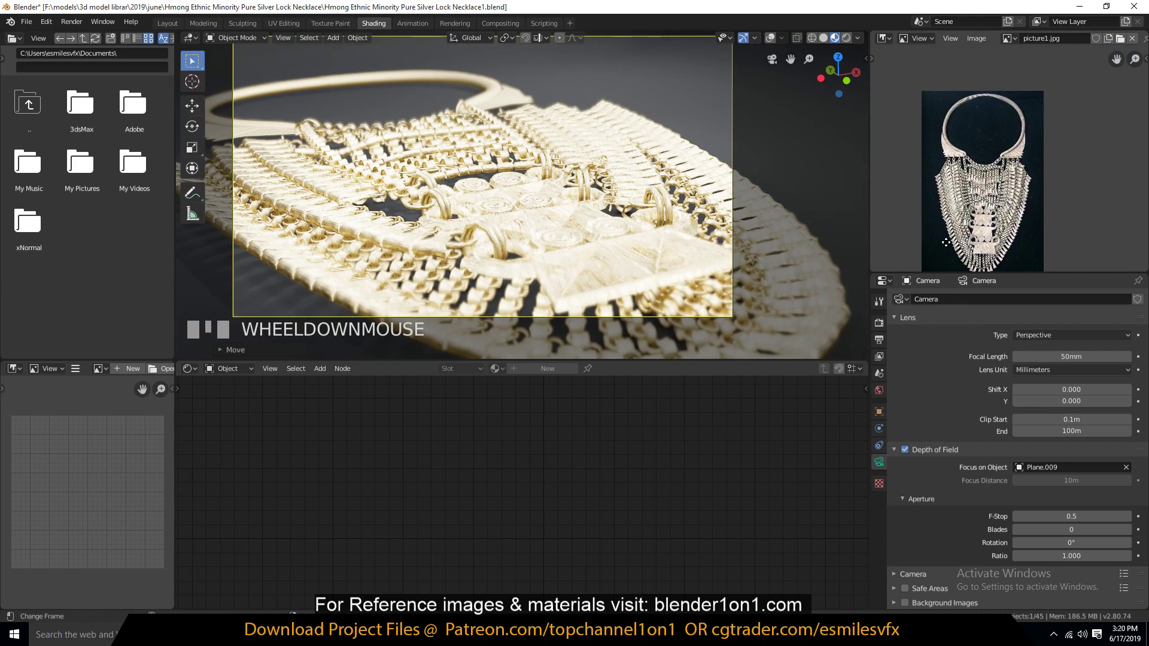
middle_drag(946, 242, 955, 228)
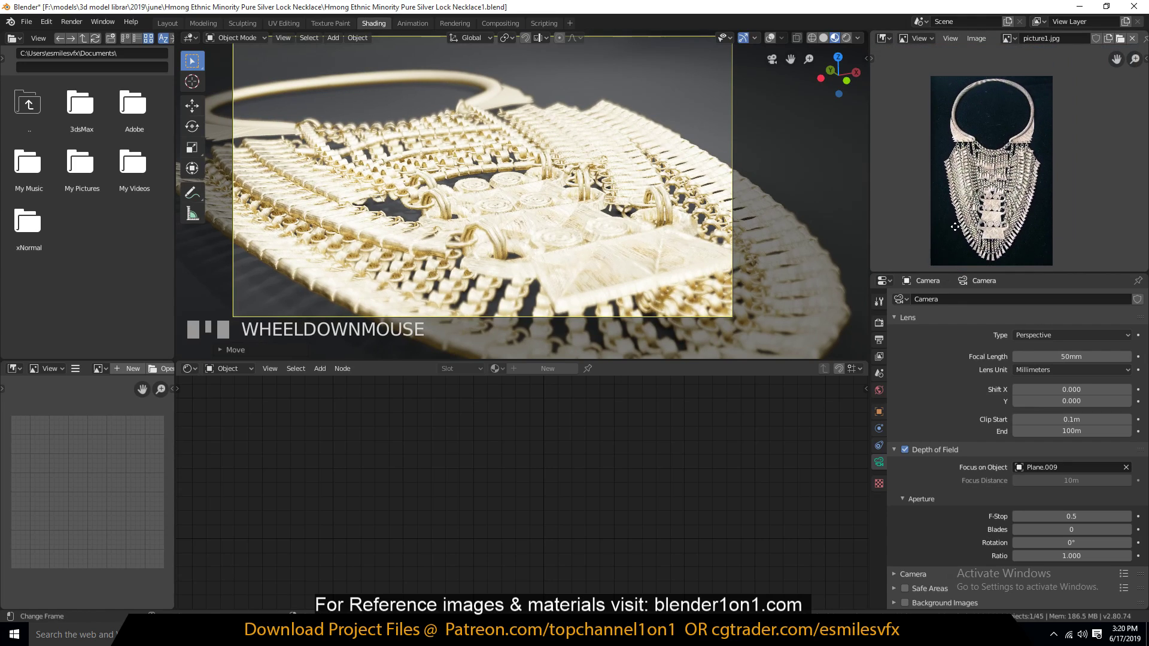
middle_click(925, 174)
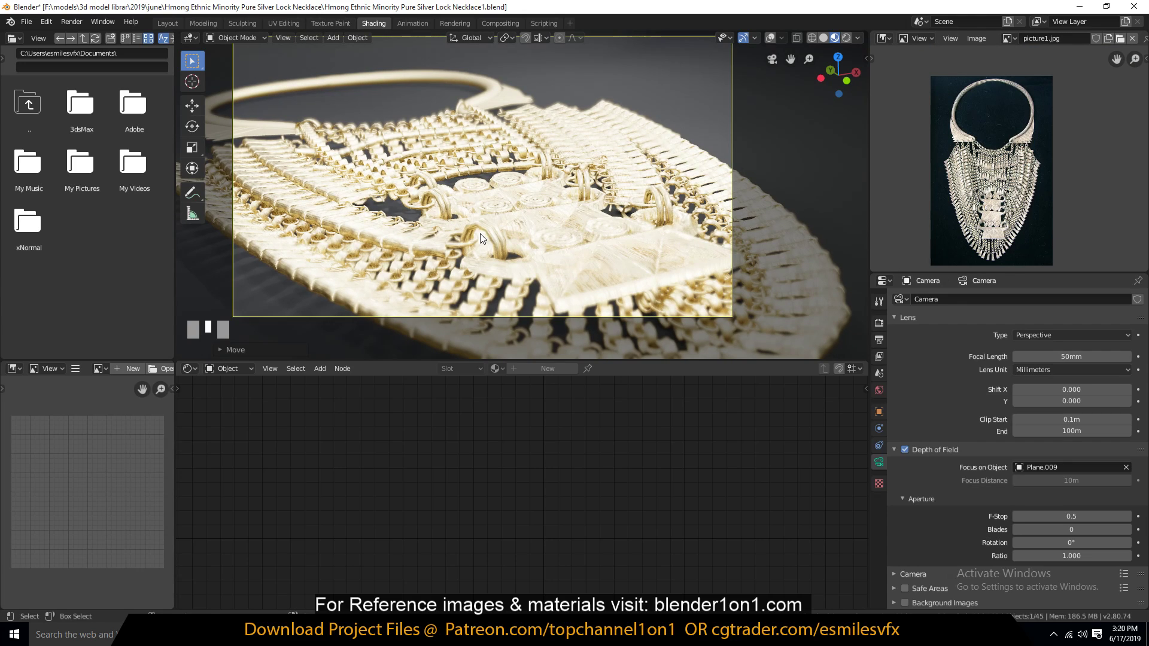
key(ctrl+s)
click(597, 194)
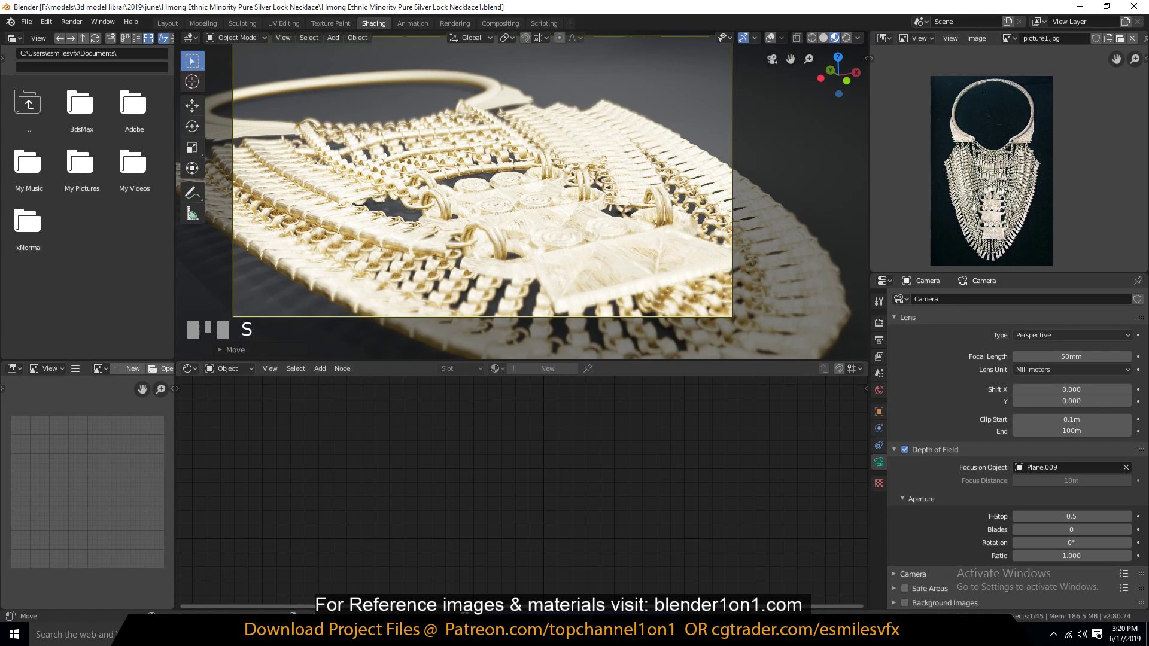
key(alt+Tab)
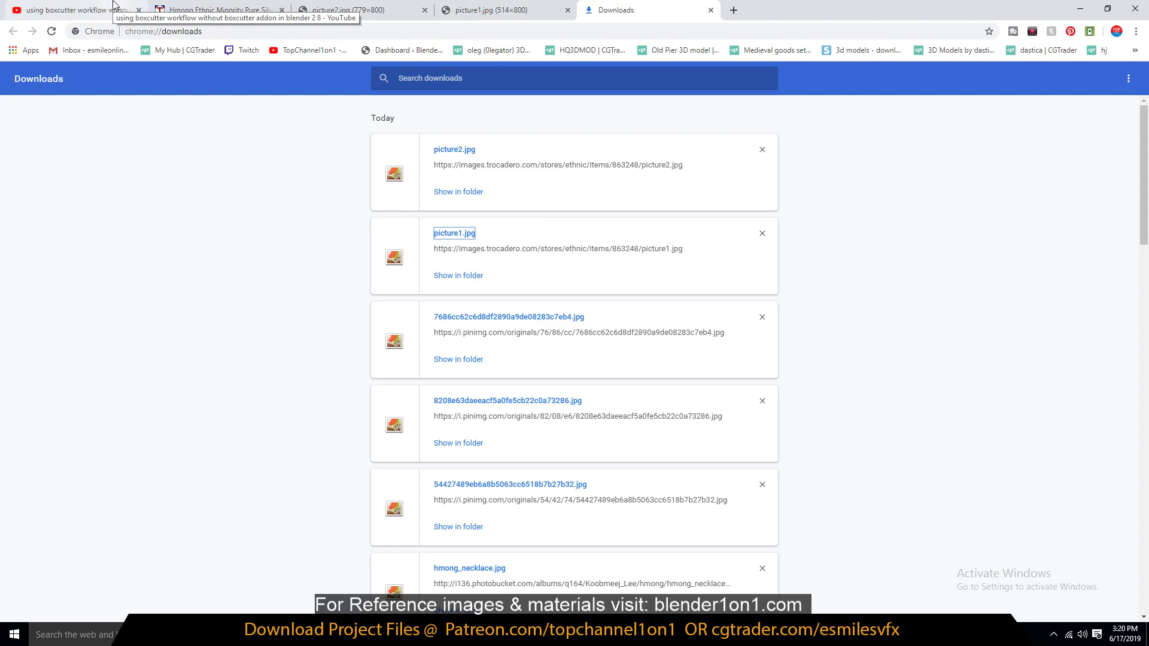
click(1080, 9)
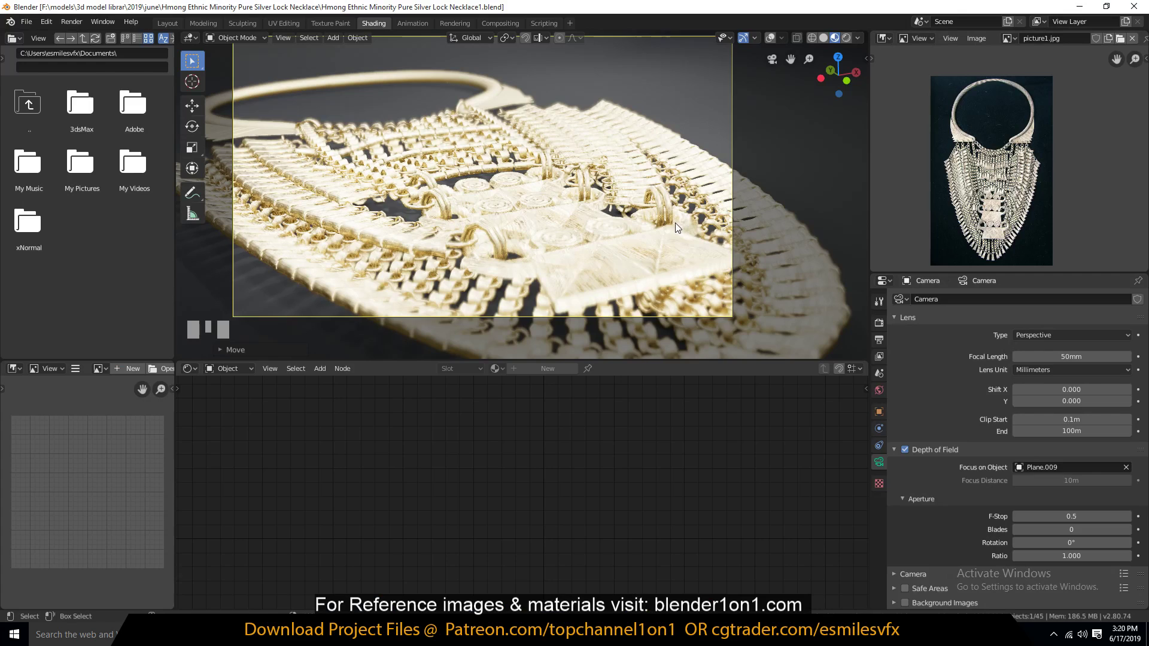
Step: Select the area light Area.001
click(696, 84)
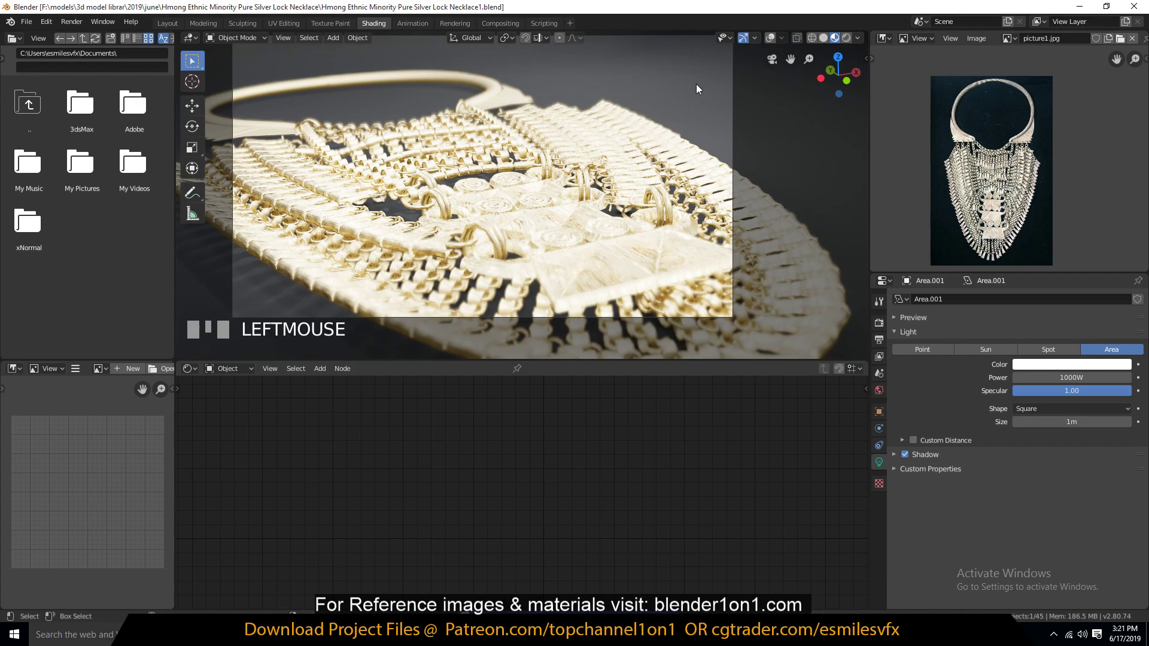